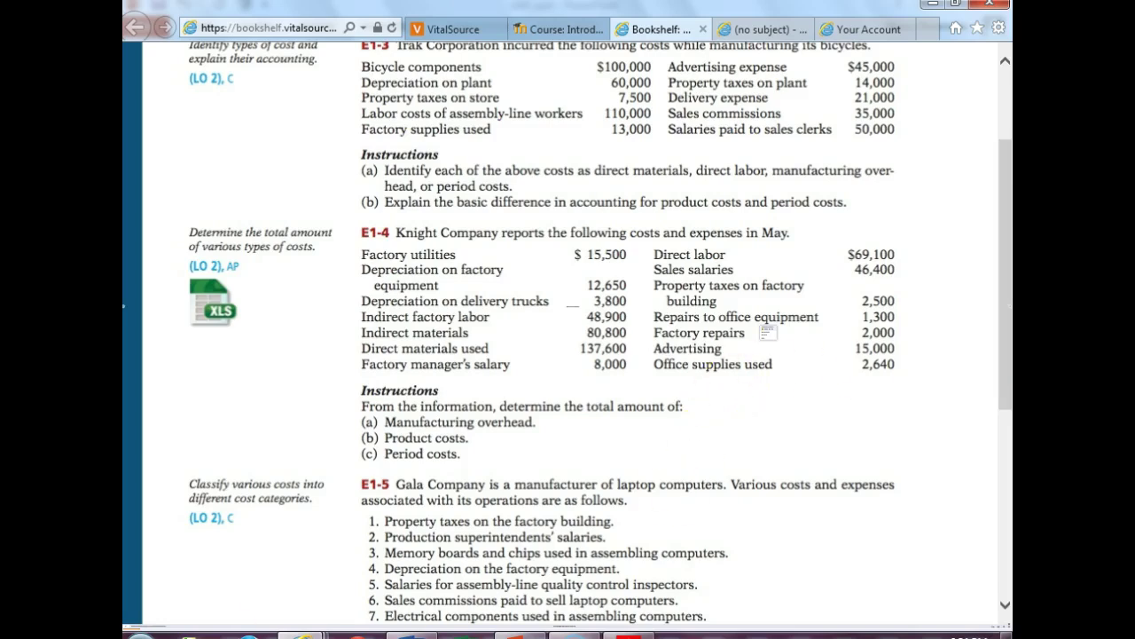
# - From Moodle's Week 2 Chapter 1 Homework, open the attached Chapter 1 Excel.xlsx in Excel
pyautogui.click(324, 634)
pyautogui.click(344, 596)
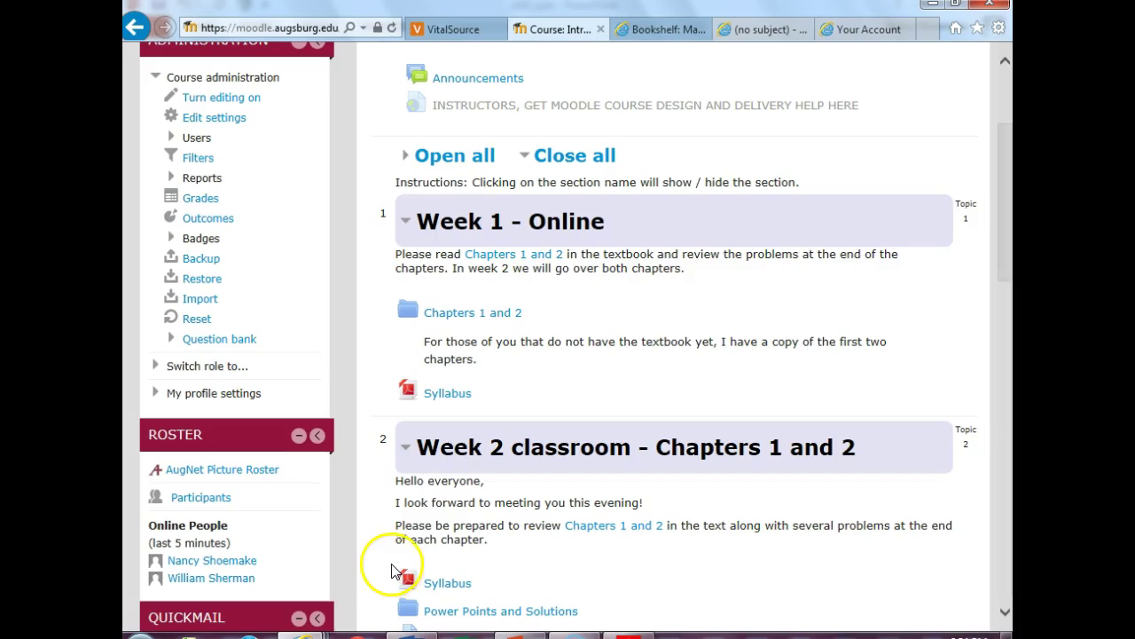
pyautogui.moveTo(1004, 255); pyautogui.dragTo(1008, 323)
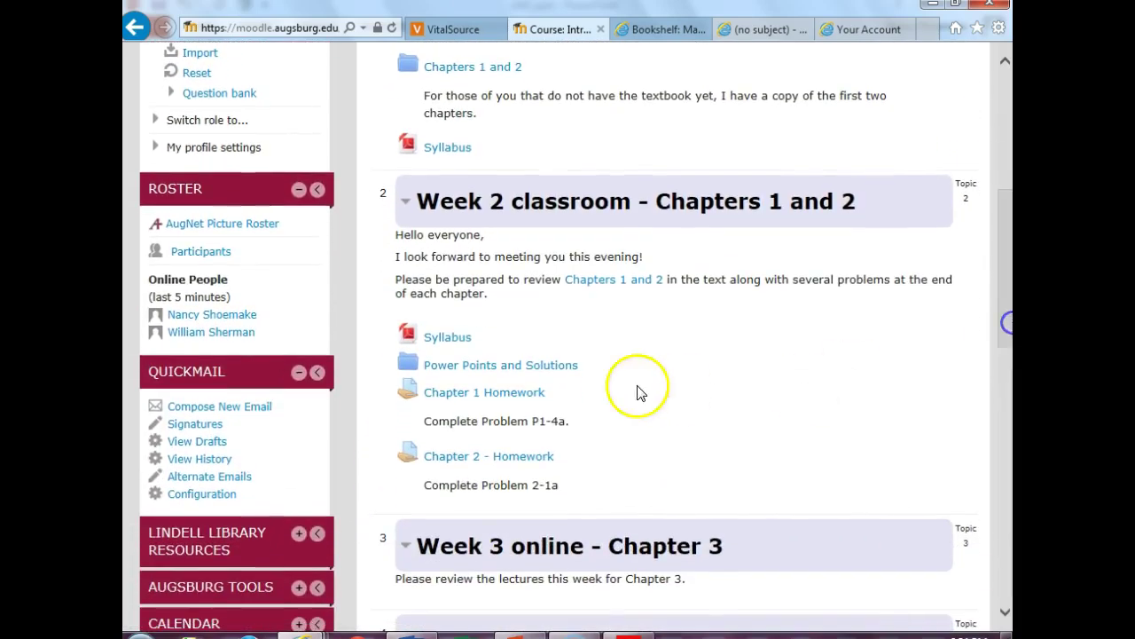
pyautogui.click(464, 392)
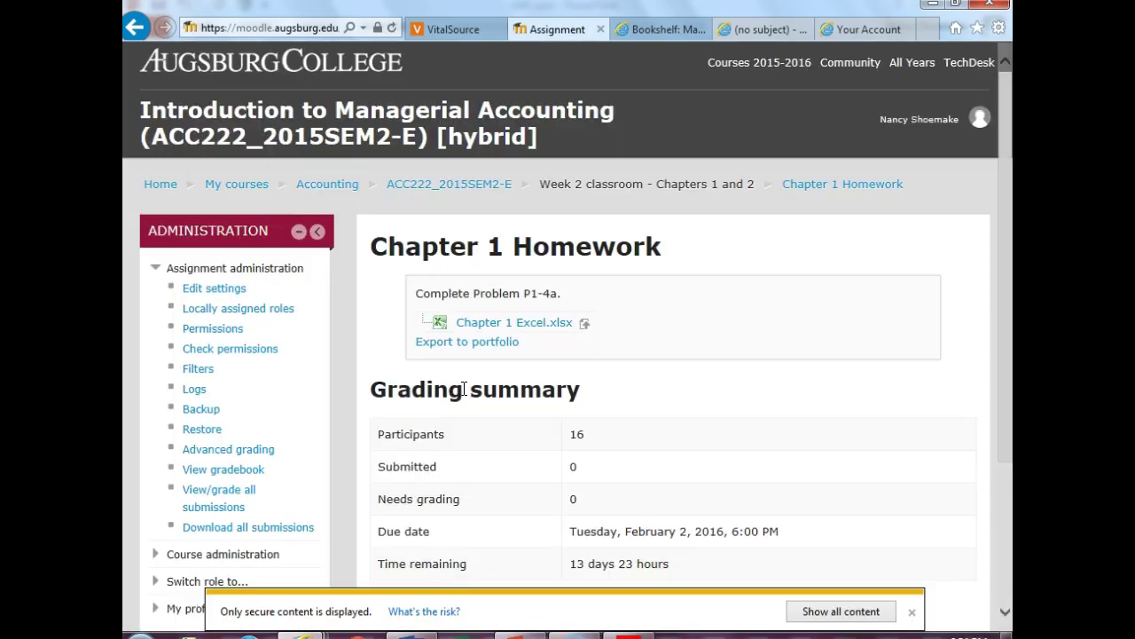
pyautogui.click(514, 325)
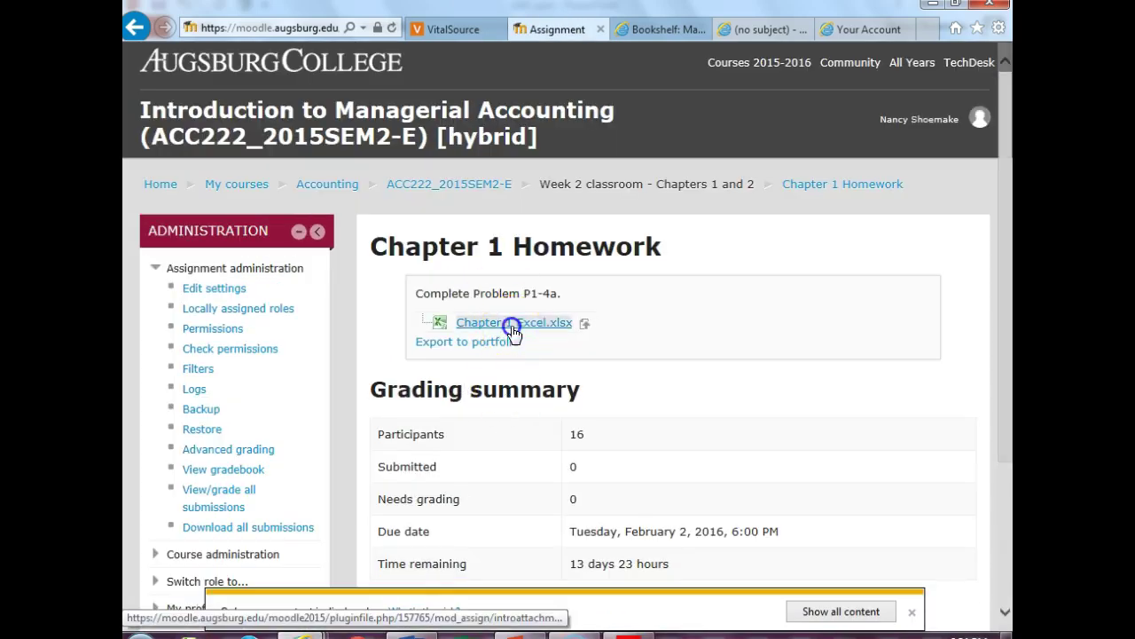
pyautogui.click(721, 611)
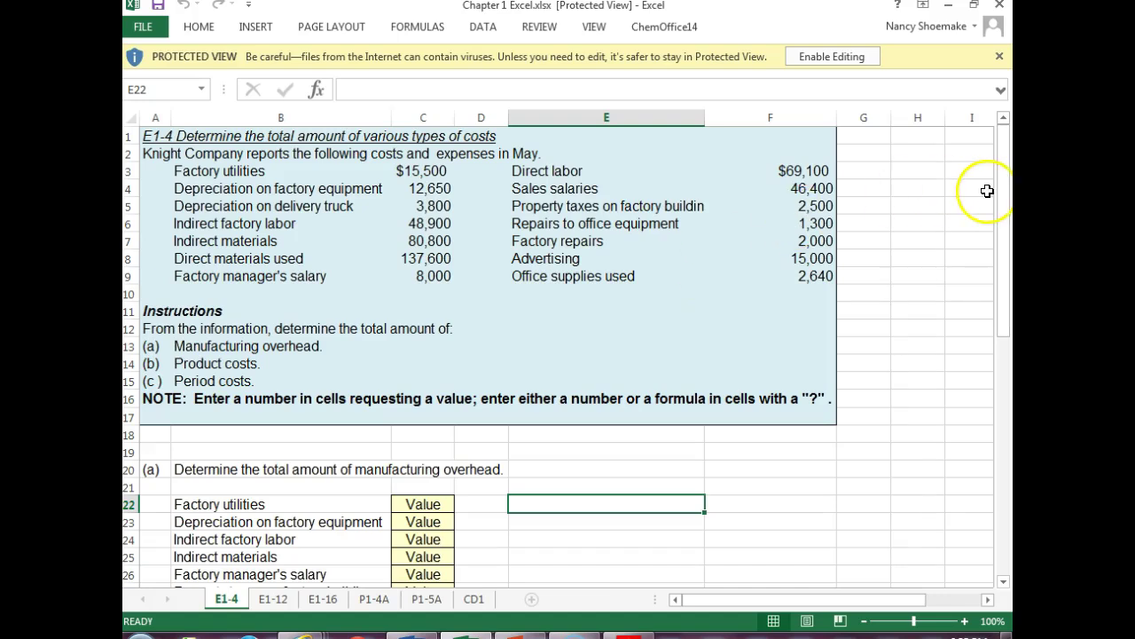
# - Enable editing on the protected Chapter 1 workbook and scroll E1-4 down to row 20
pyautogui.click(836, 51)
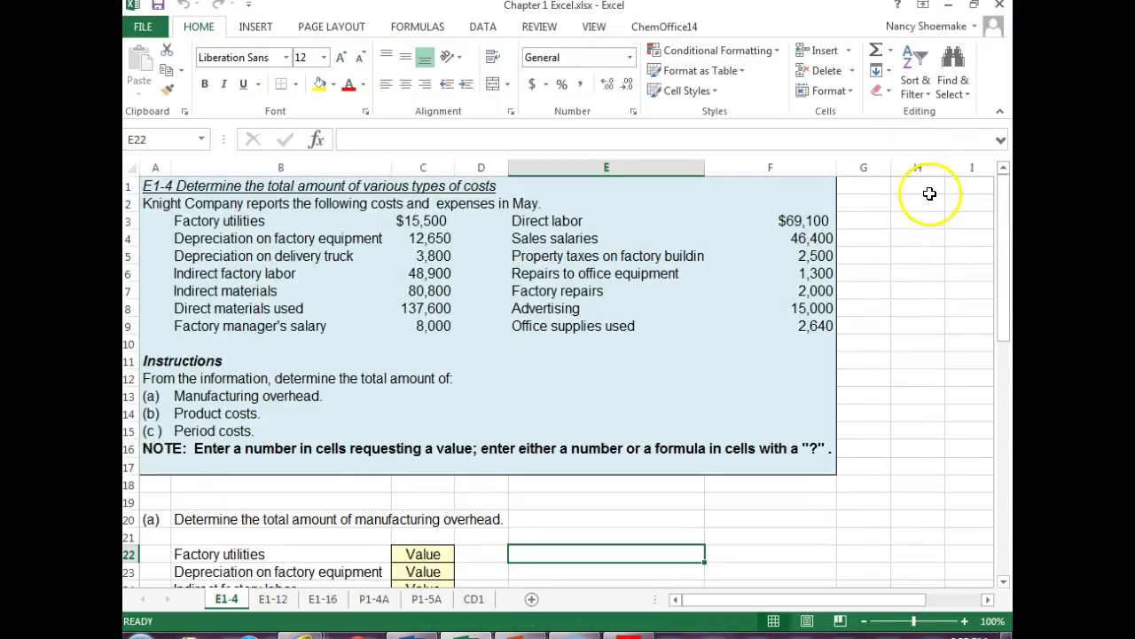
pyautogui.moveTo(1005, 243); pyautogui.dragTo(1011, 229)
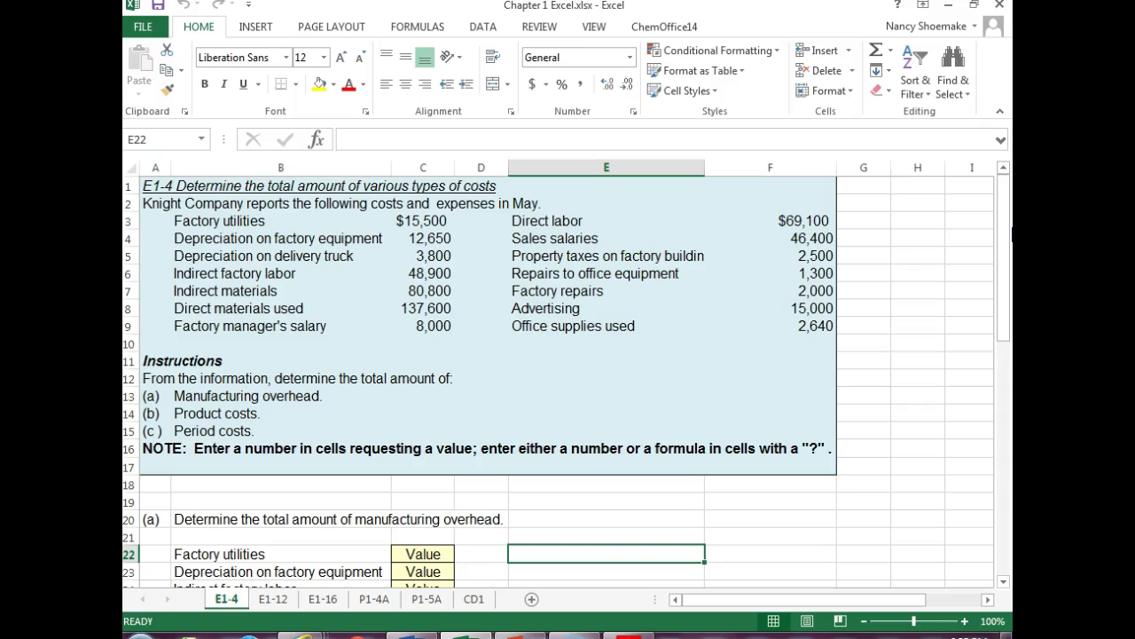
pyautogui.moveTo(1008, 244); pyautogui.dragTo(1007, 246)
pyautogui.moveTo(1001, 279); pyautogui.dragTo(1001, 349)
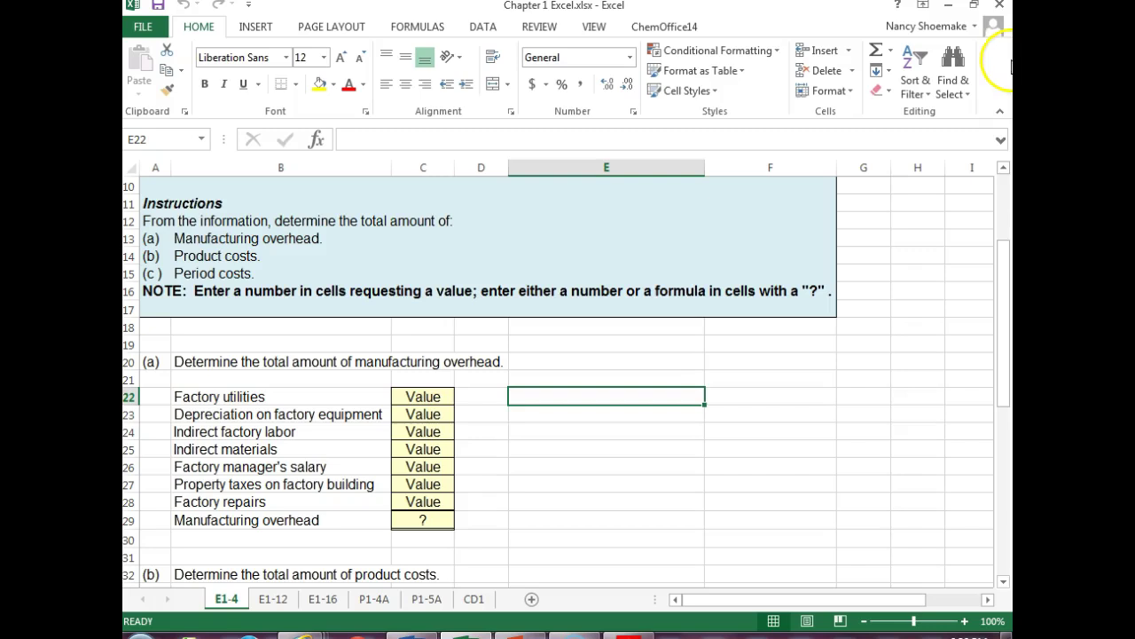
# - Zoom out to preview the whole E1-4 sheet, then zoom back to 90%
pyautogui.click(862, 621)
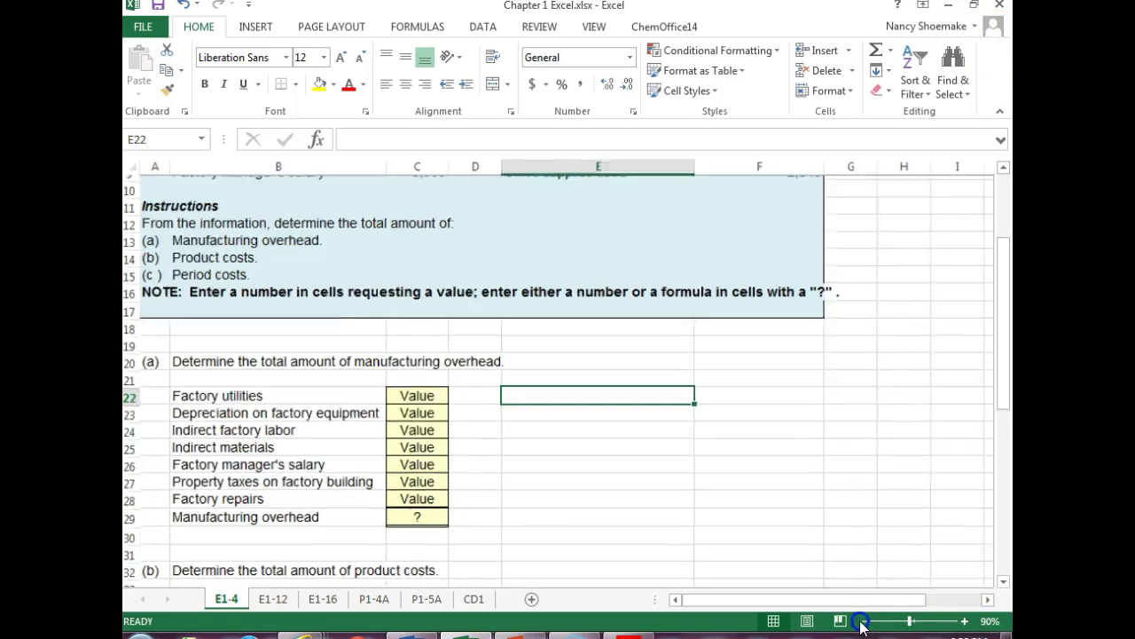
pyautogui.click(862, 621)
pyautogui.click(861, 621)
pyautogui.click(861, 621)
pyautogui.click(862, 621)
pyautogui.click(861, 621)
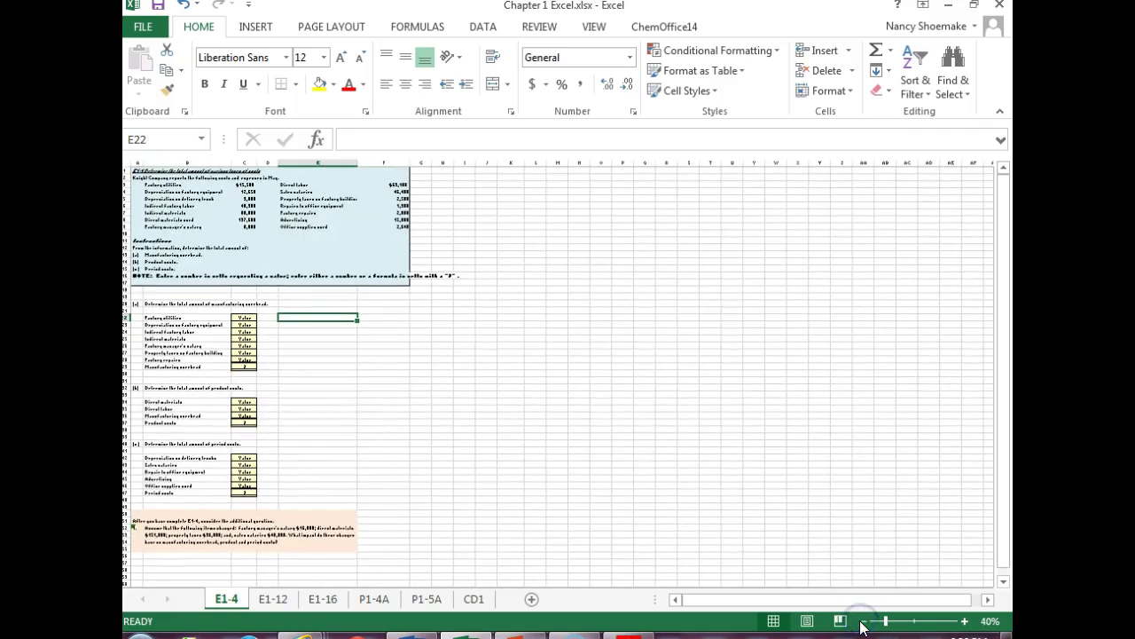
pyautogui.click(964, 621)
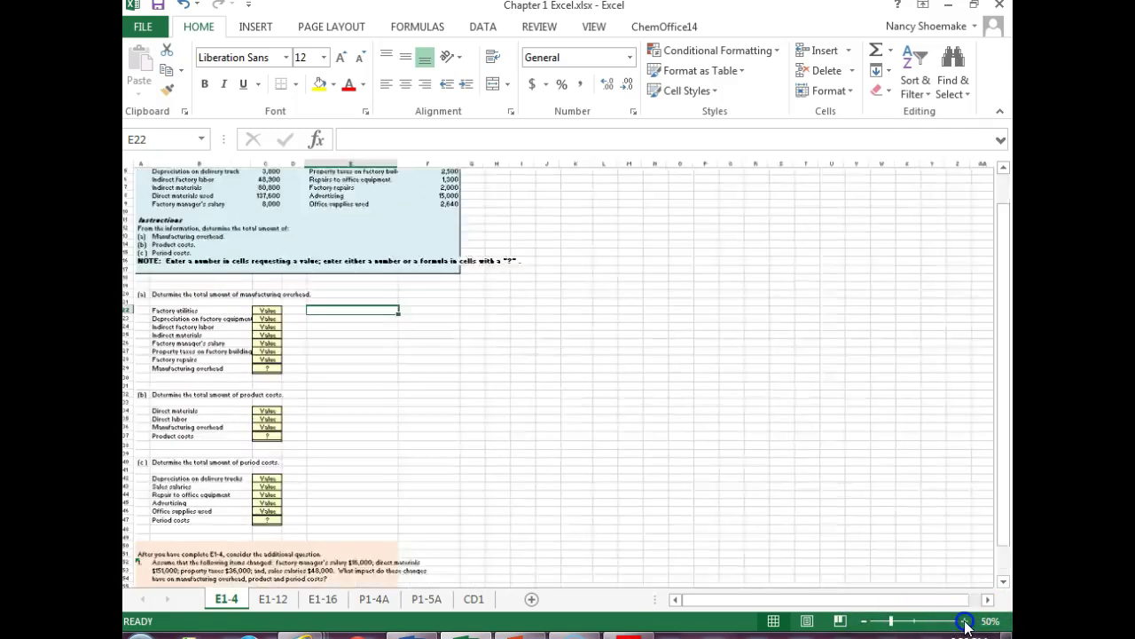
pyautogui.click(964, 621)
pyautogui.click(965, 621)
pyautogui.click(964, 621)
pyautogui.click(964, 621)
pyautogui.click(965, 621)
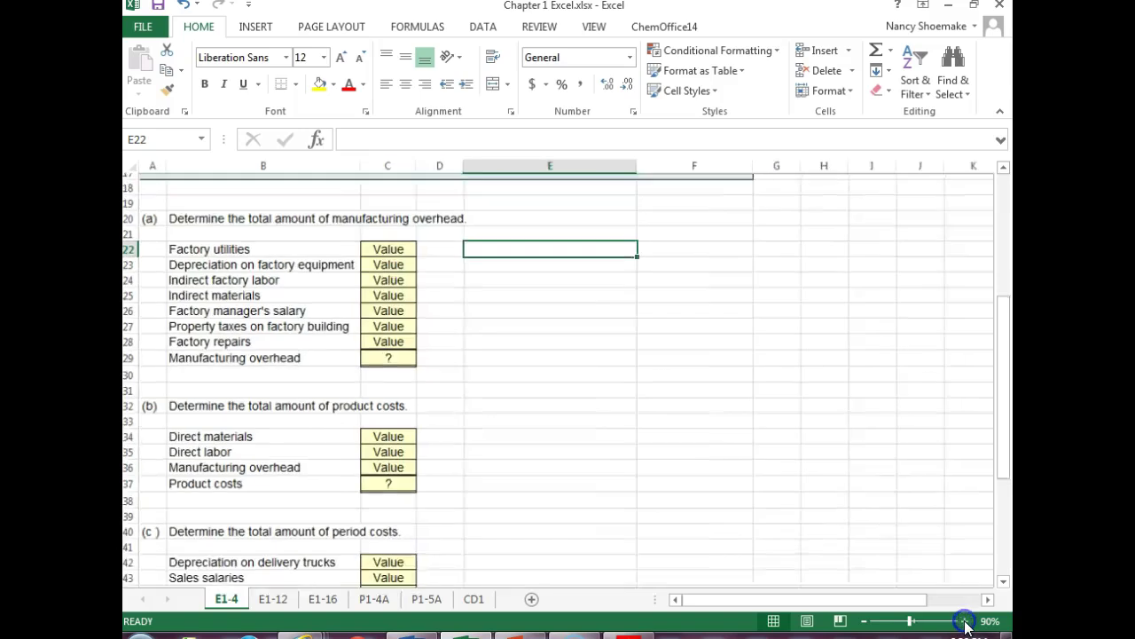
pyautogui.click(965, 621)
# - Enter factory utilities 15,500, equipment depreciation 12,650 and indirect labor 48,900 in C22:C24
pyautogui.click(420, 240)
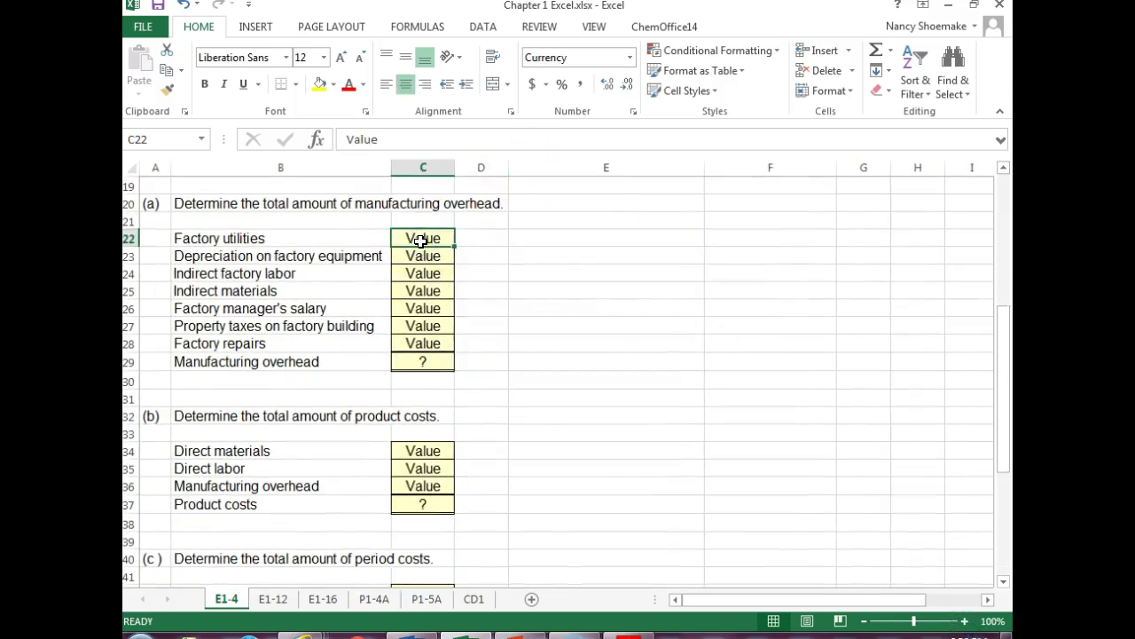
pyautogui.write('15500')
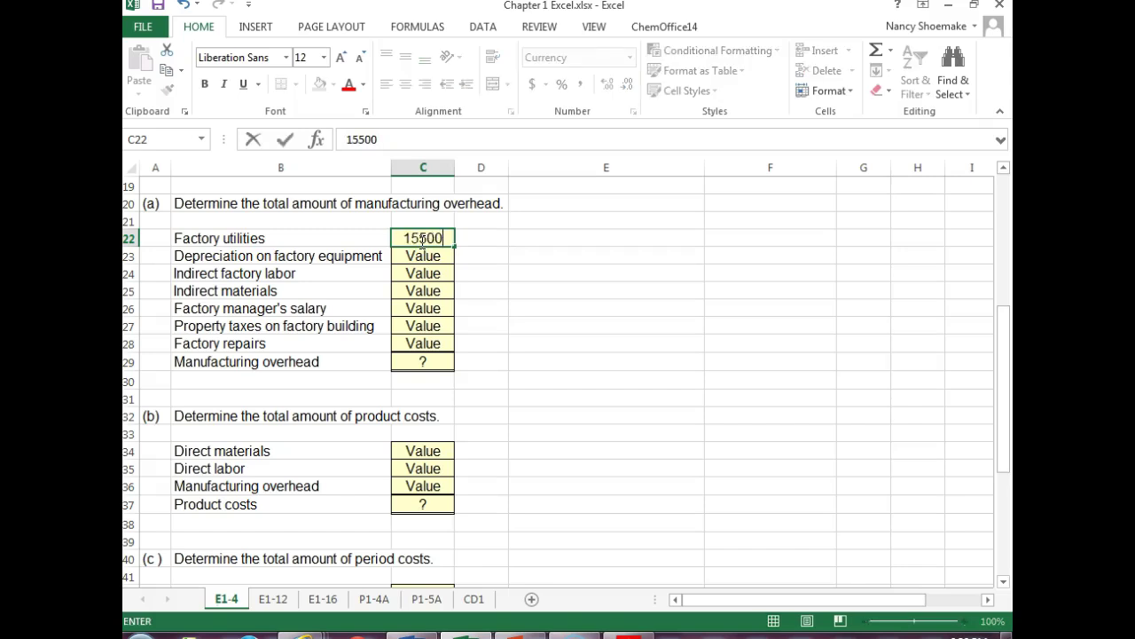
pyautogui.press('Return')
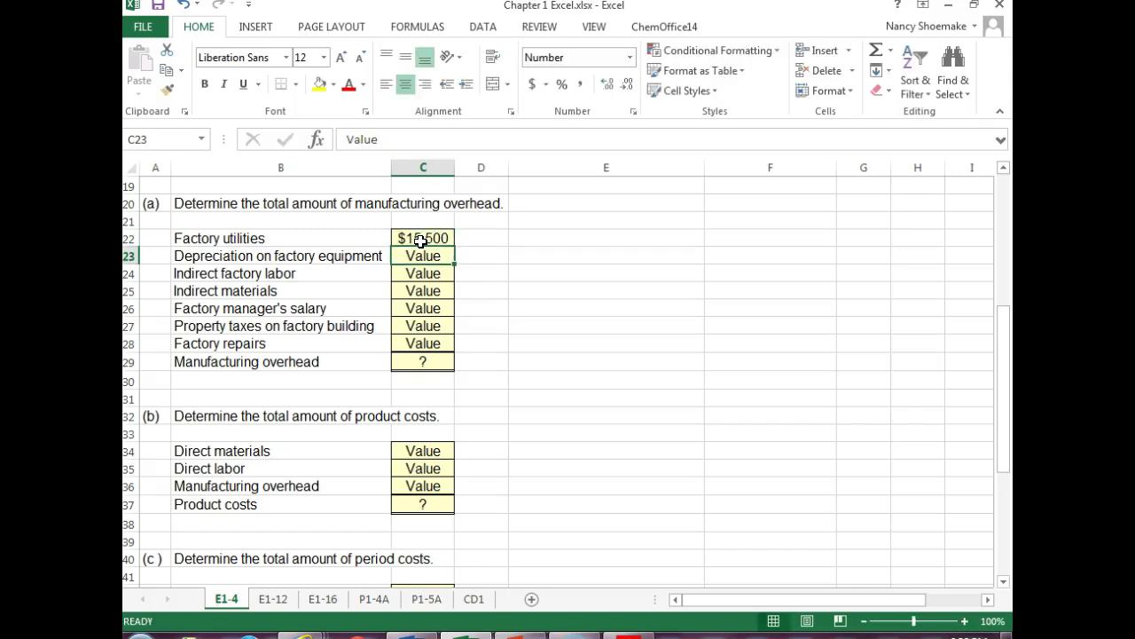
pyautogui.click(413, 241)
pyautogui.click(418, 256)
pyautogui.write('12650')
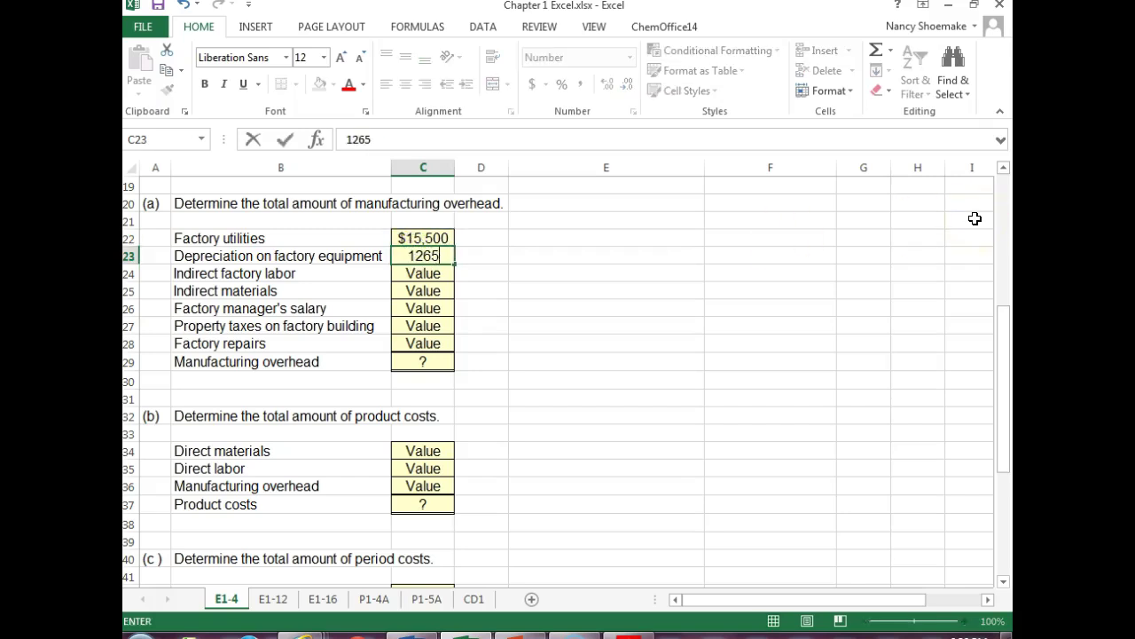
pyautogui.press('Return')
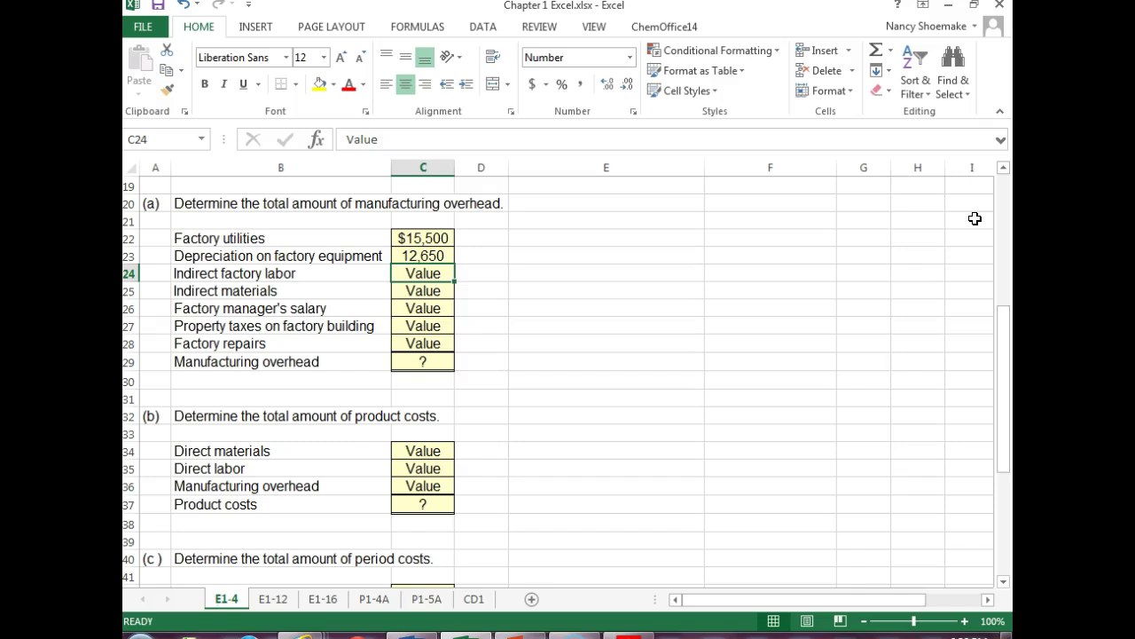
pyautogui.write('48900')
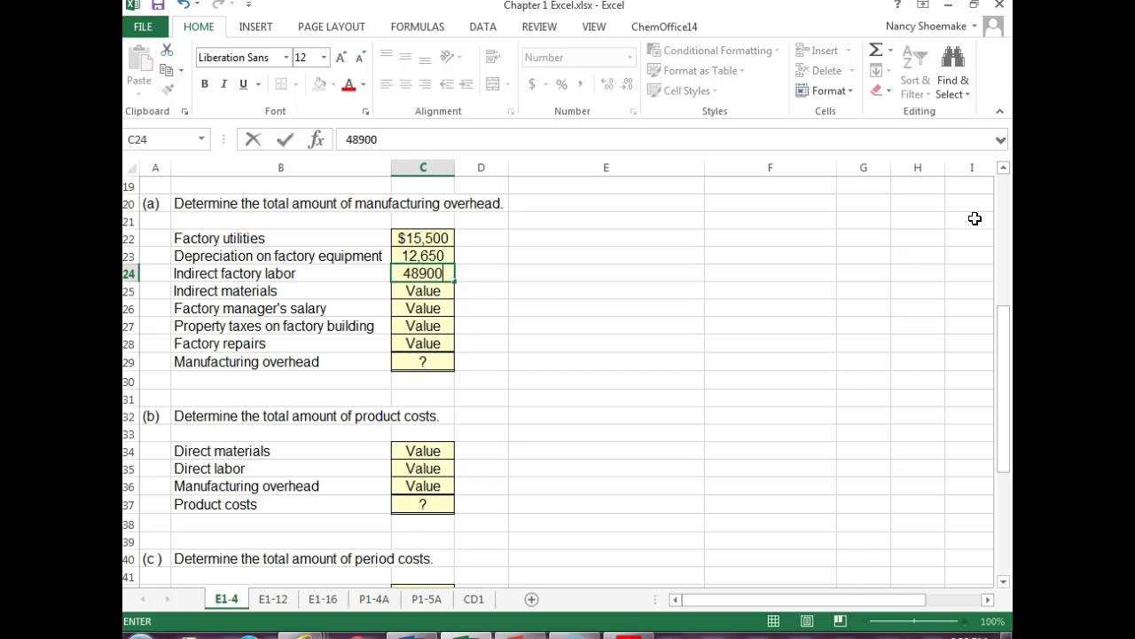
pyautogui.press('Return')
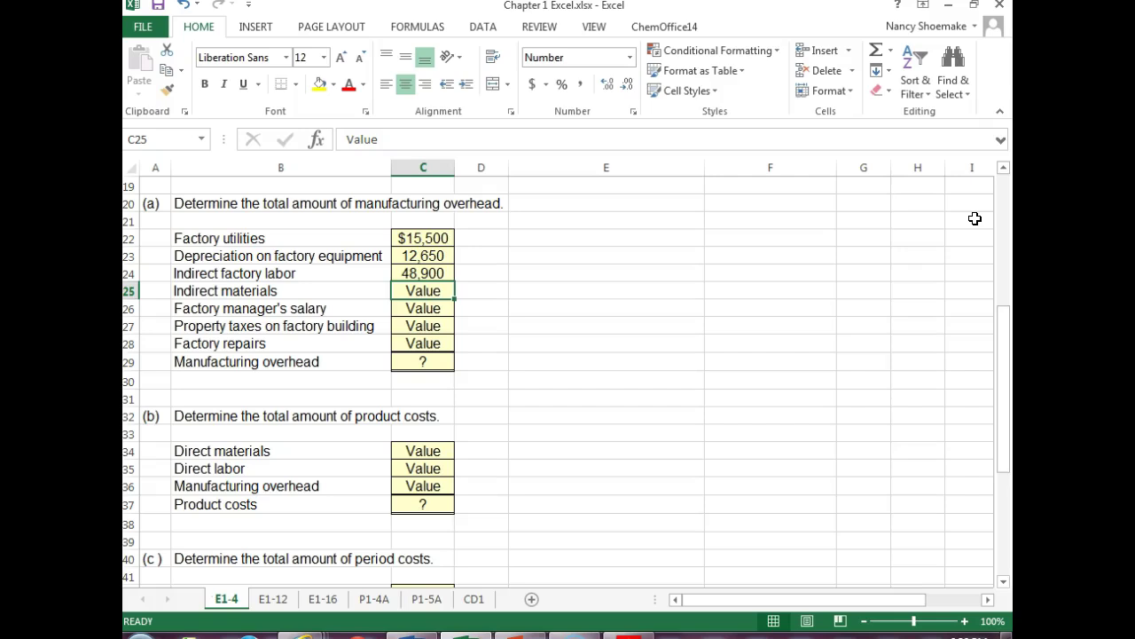
# - Enter indirect materials 80,800, manager's salary 8,000, property taxes 2,500 and repairs 2,000 in C25:C28
pyautogui.write('80800')
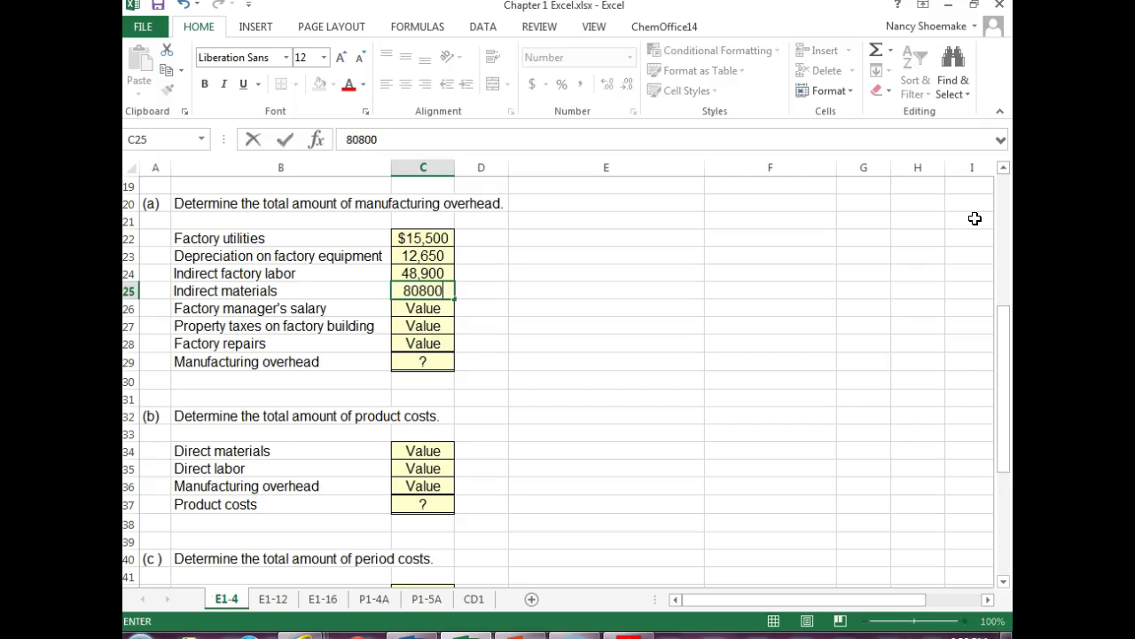
pyautogui.press('Return')
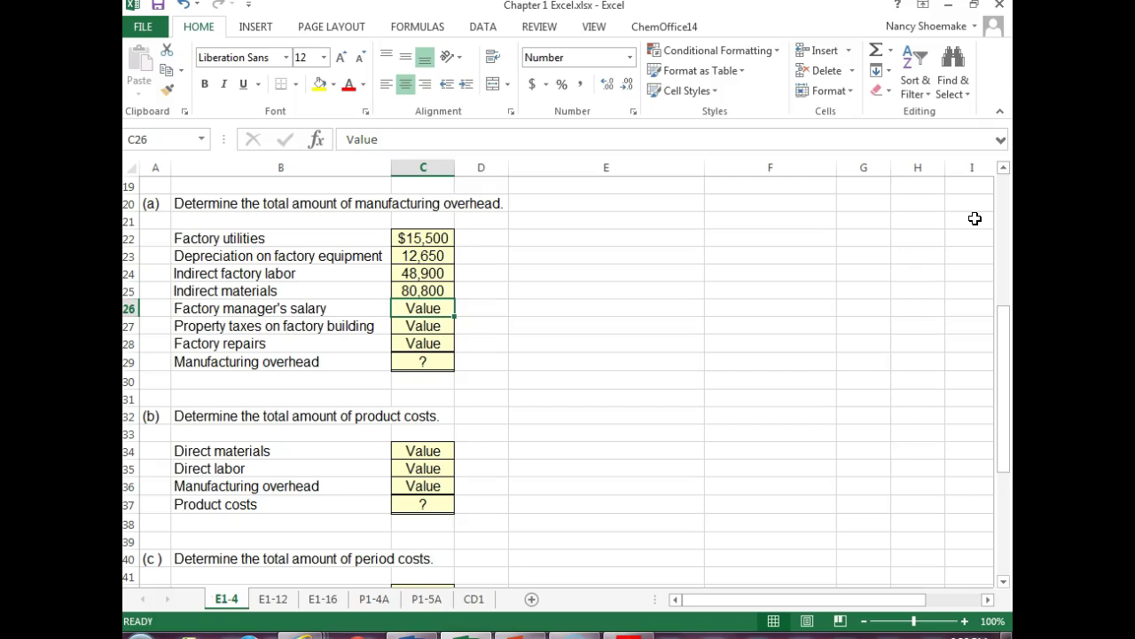
pyautogui.write('8000')
pyautogui.press('Return')
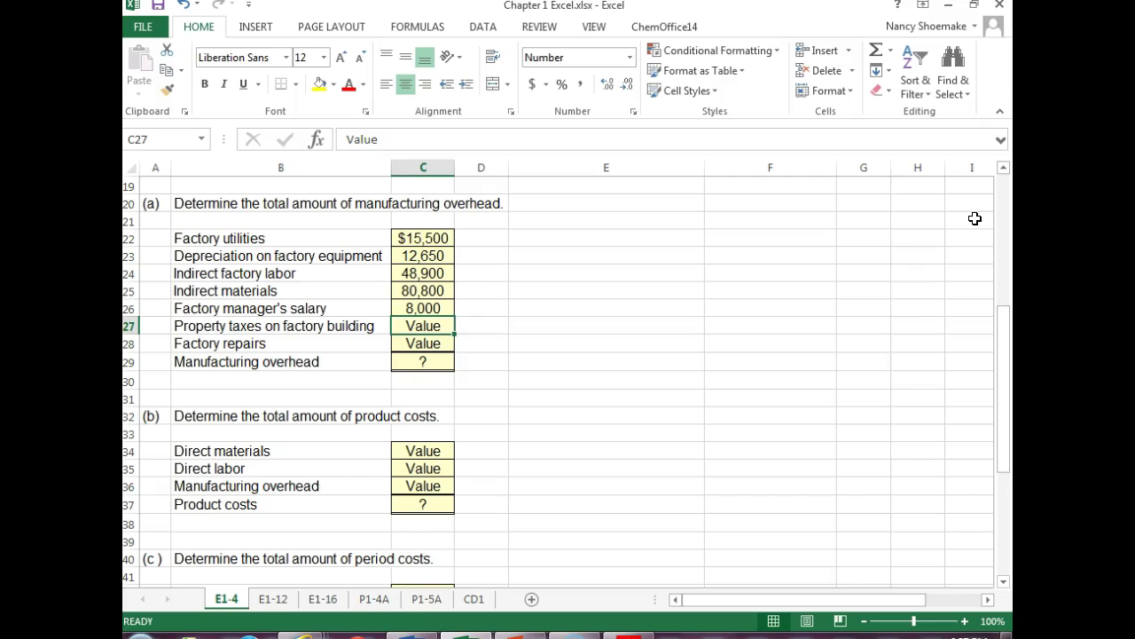
pyautogui.write('2500')
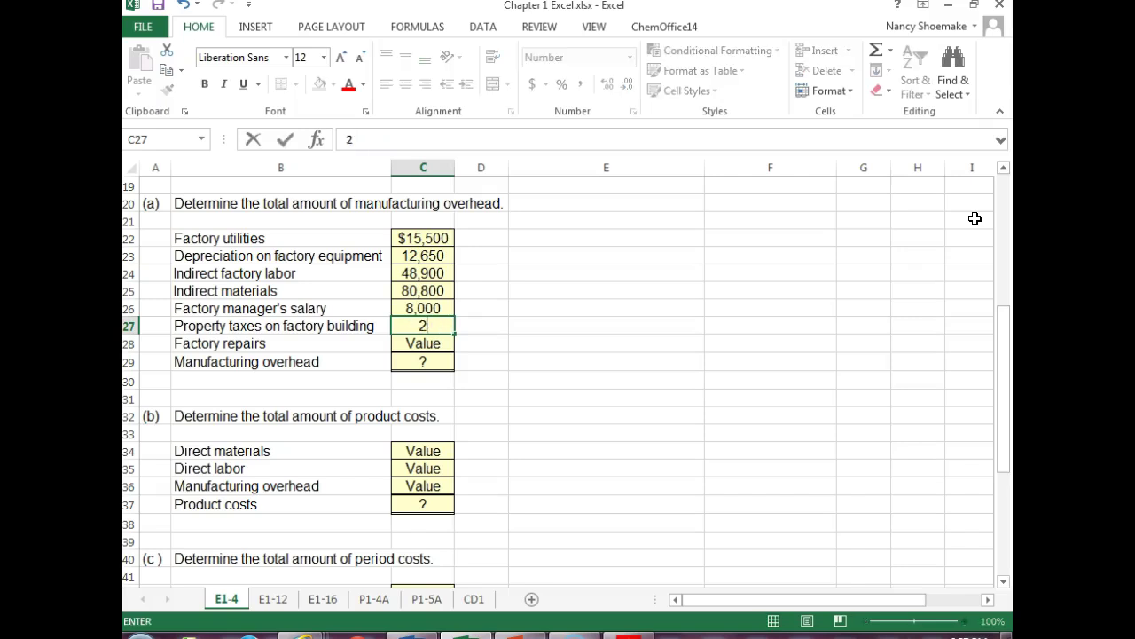
pyautogui.press('Return')
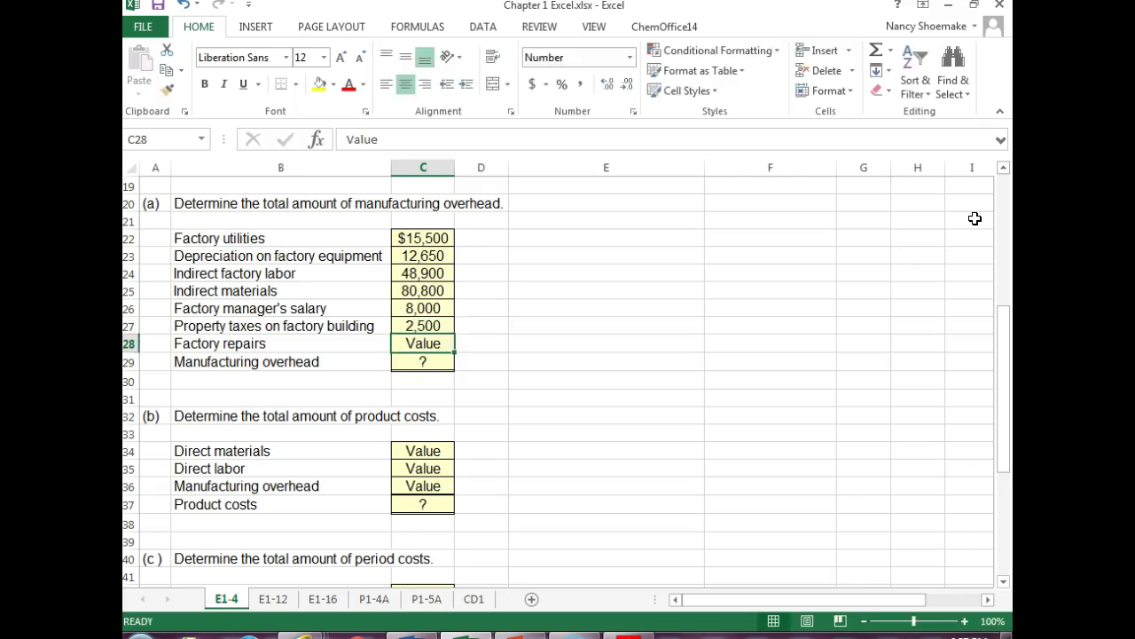
pyautogui.write('2000')
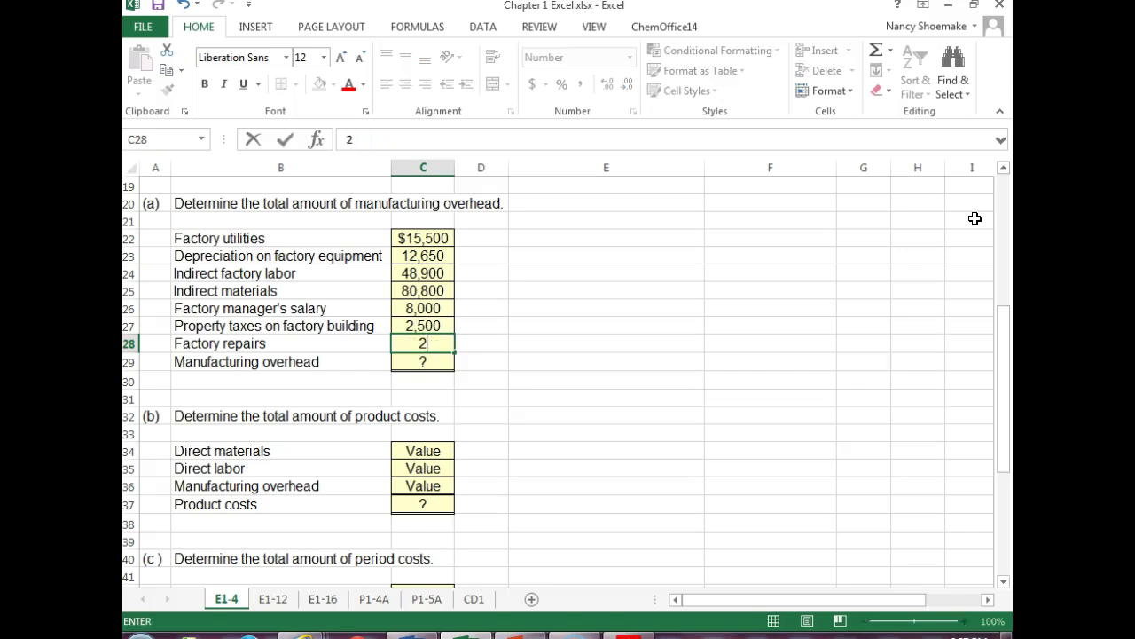
pyautogui.press('Return')
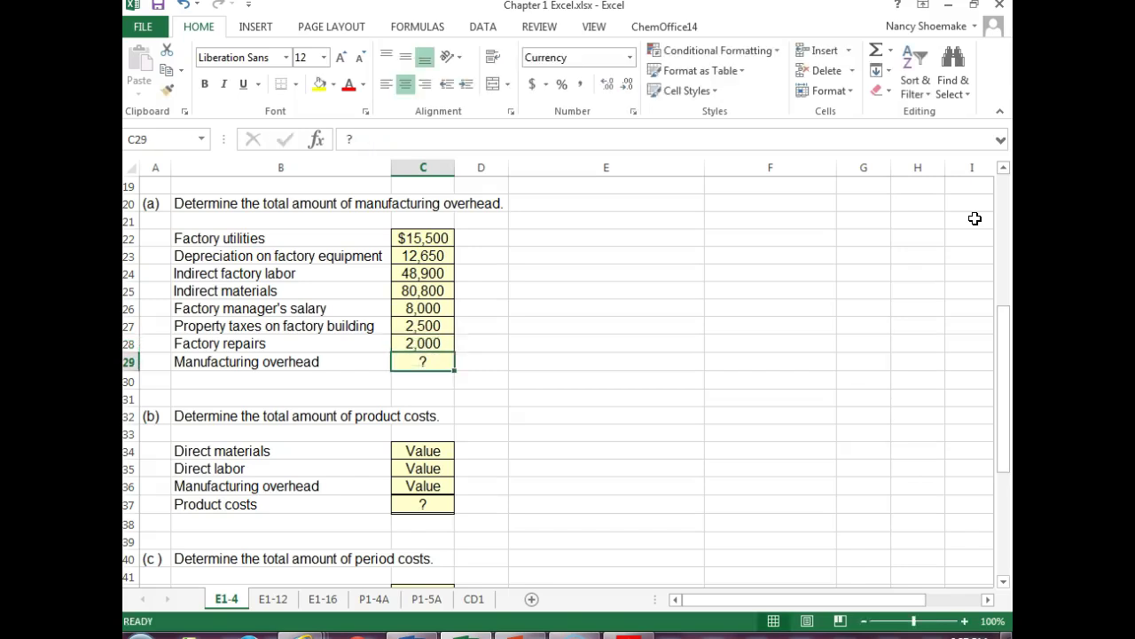
# - Insert =SUM(C22:C28) in C29 so manufacturing overhead totals $170,350
pyautogui.click(877, 53)
pyautogui.press('Return')
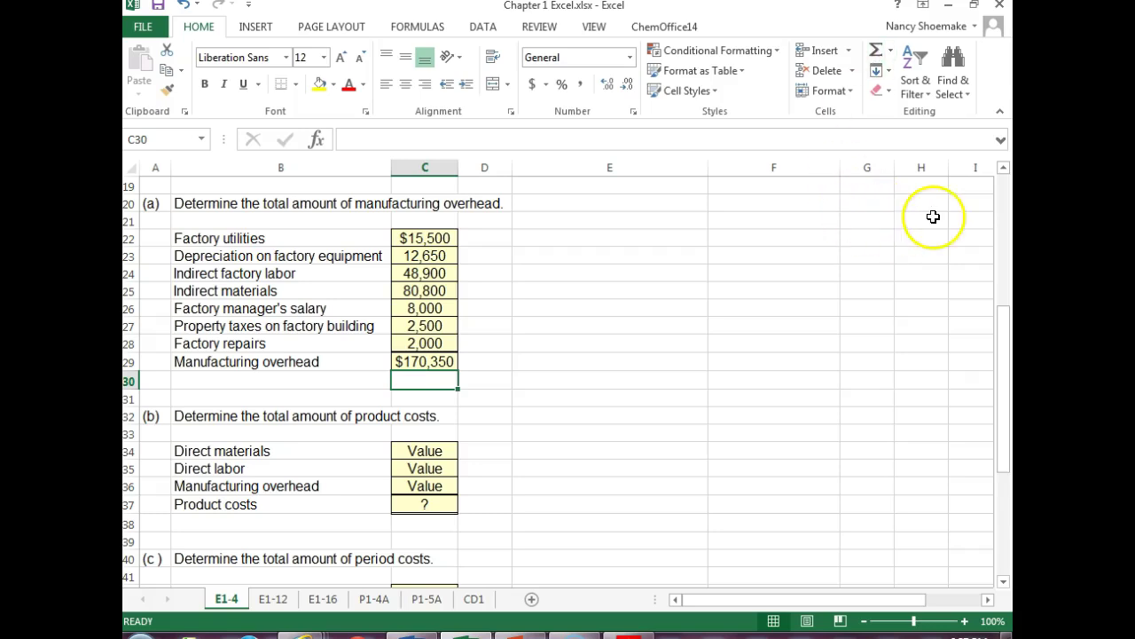
pyautogui.moveTo(1002, 332); pyautogui.dragTo(1002, 367)
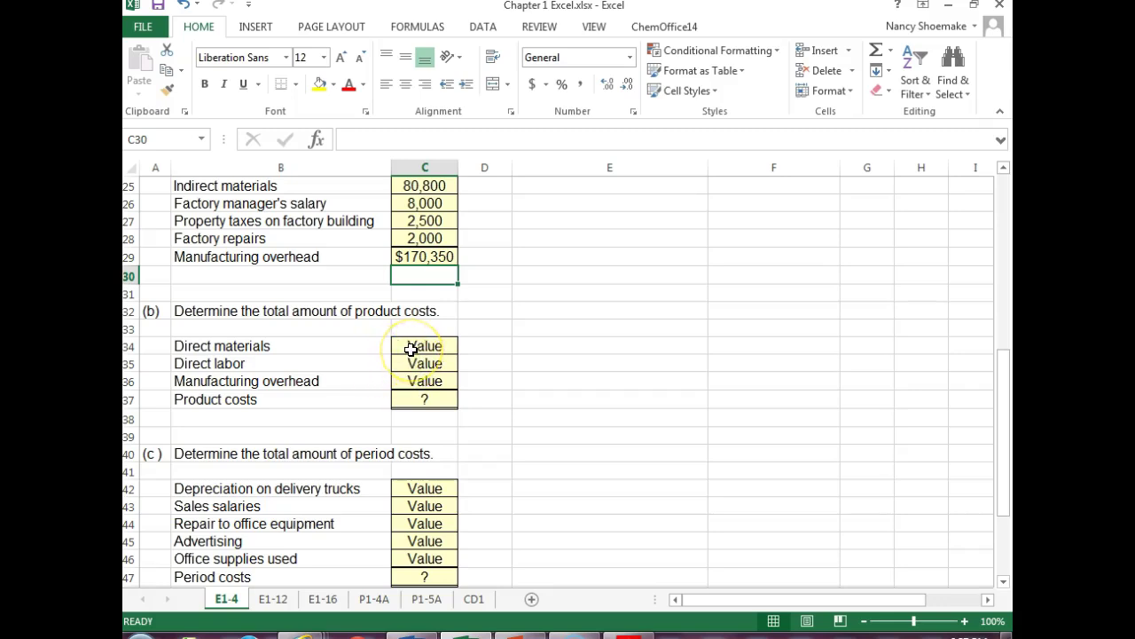
# - Enter direct materials 137,600 and direct labor 69,100, and link overhead in C36 to C29
pyautogui.click(411, 349)
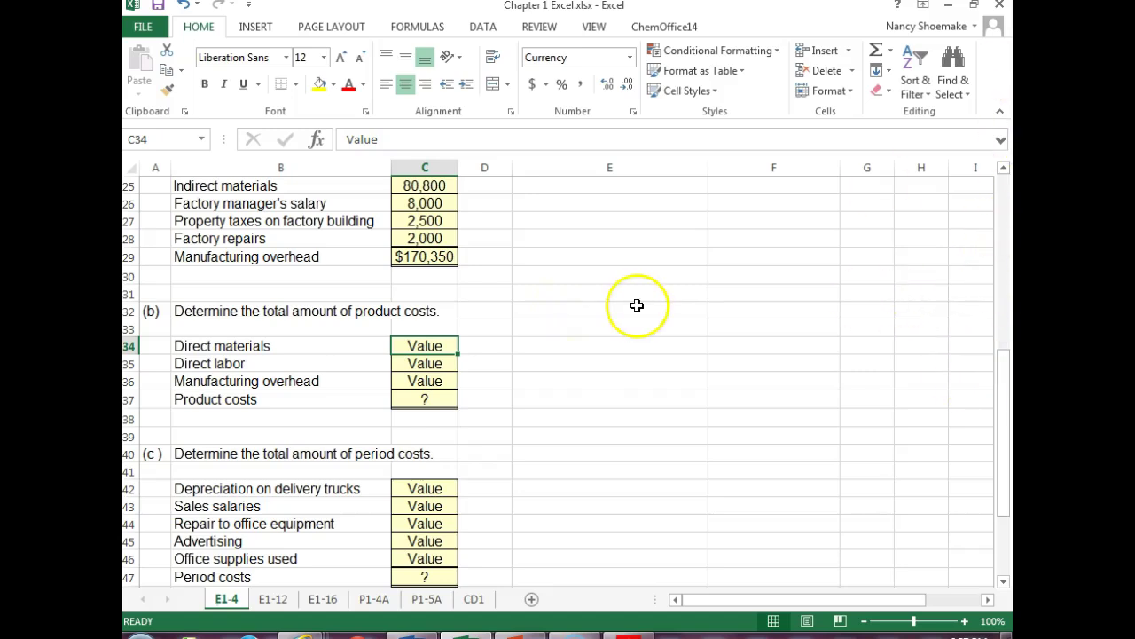
pyautogui.write('137600')
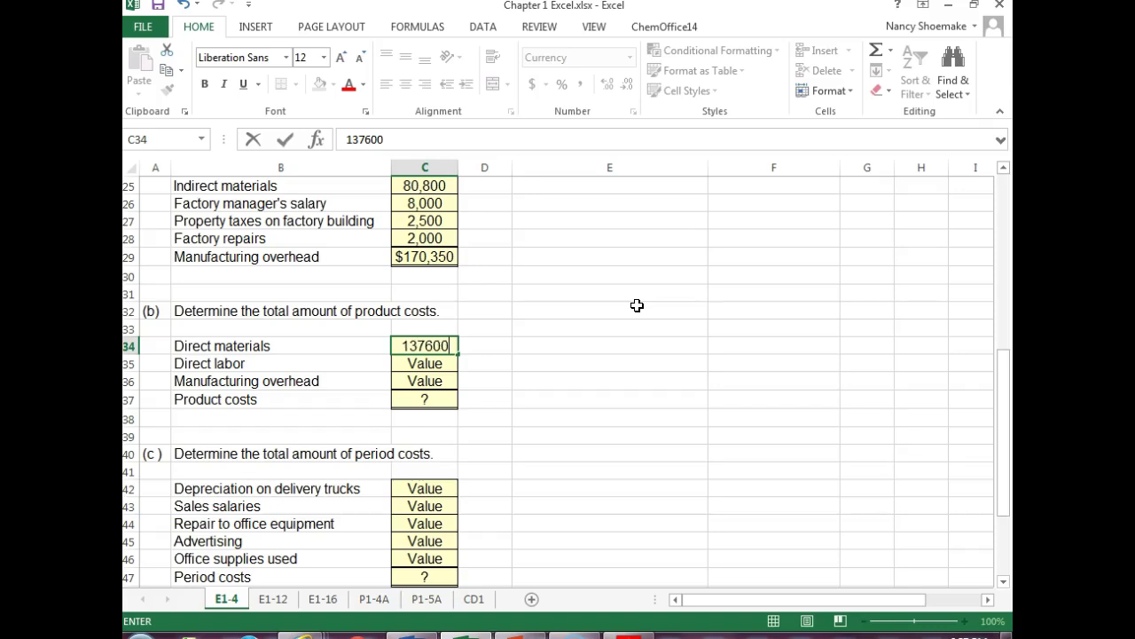
pyautogui.press('Return')
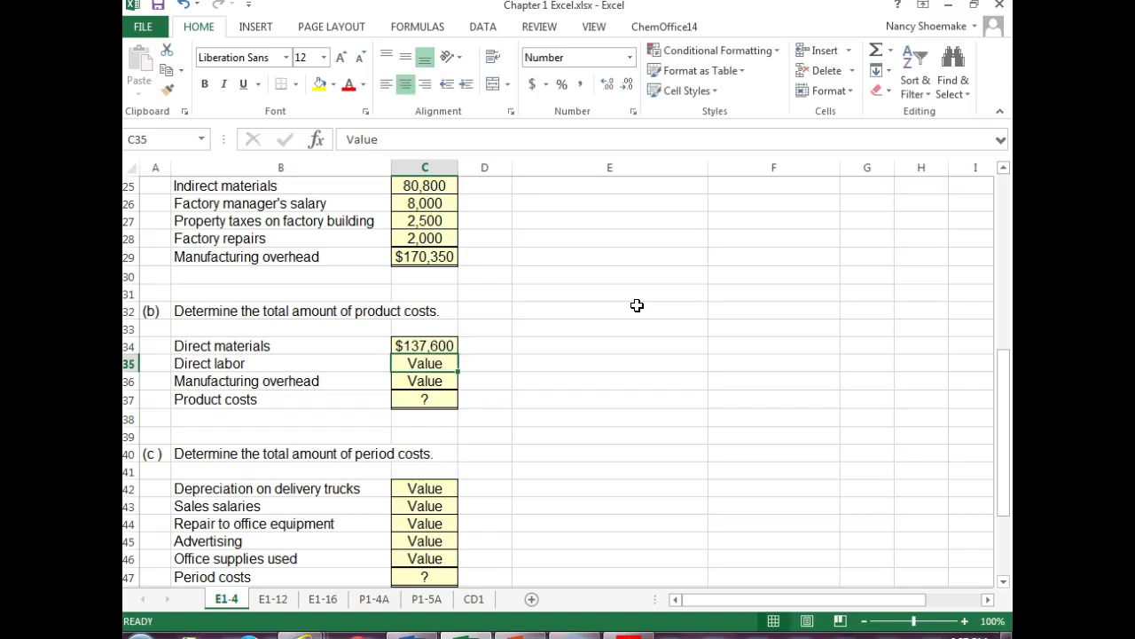
pyautogui.write('69100')
pyautogui.press('Return')
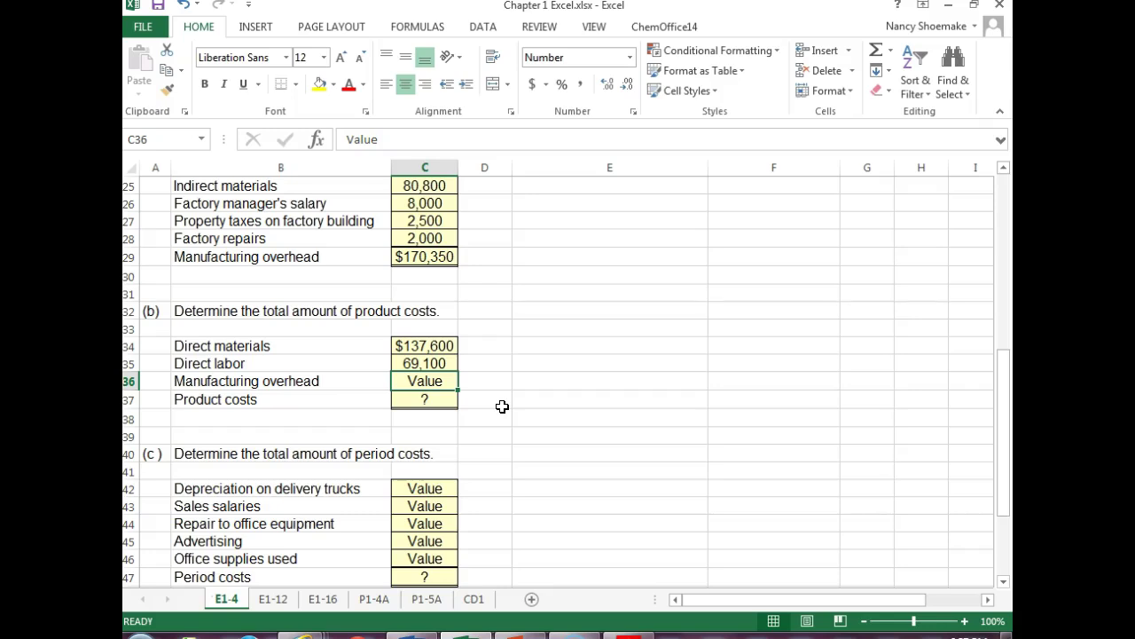
pyautogui.write('=')
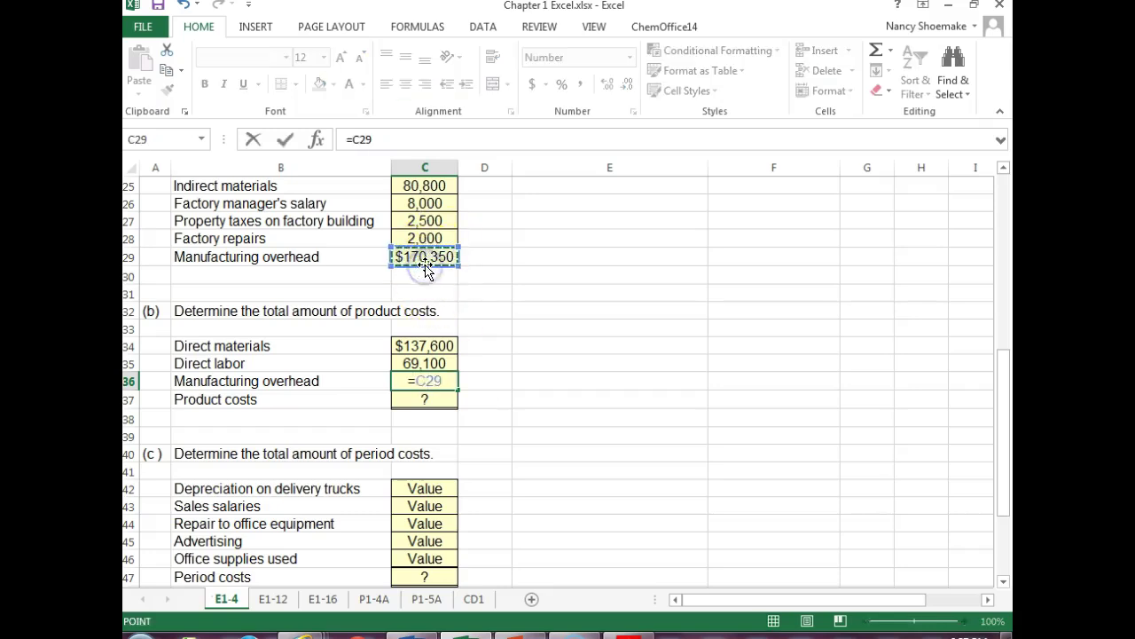
pyautogui.press('Return')
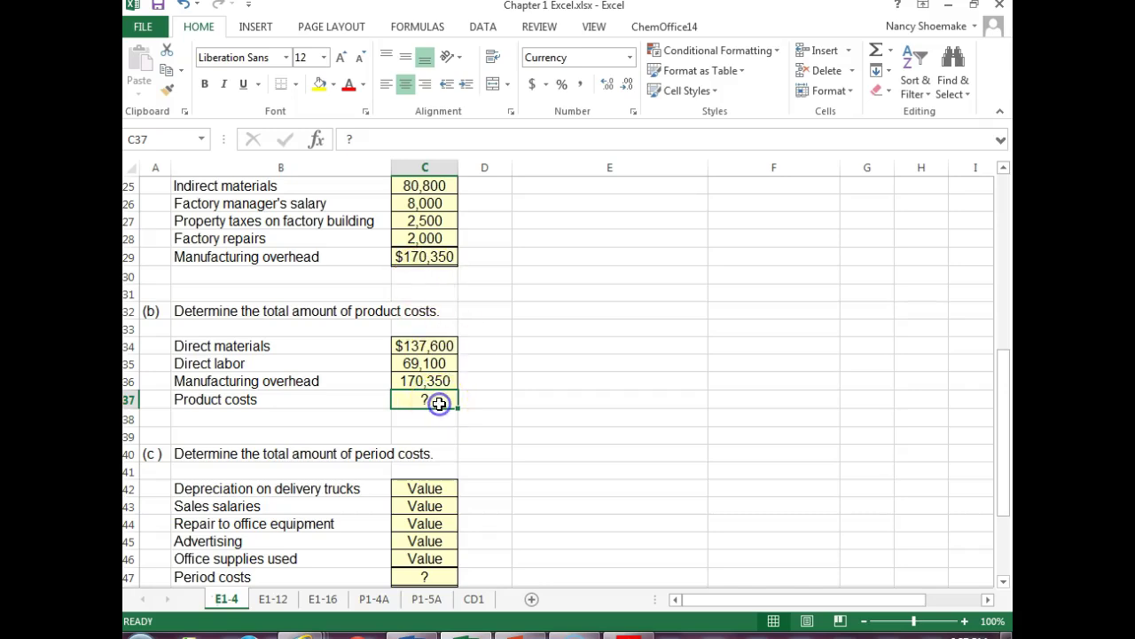
# - AutoSum C34:C36 in C37 so product costs total $377,050
pyautogui.click(878, 51)
pyautogui.click(878, 50)
pyautogui.press('Return')
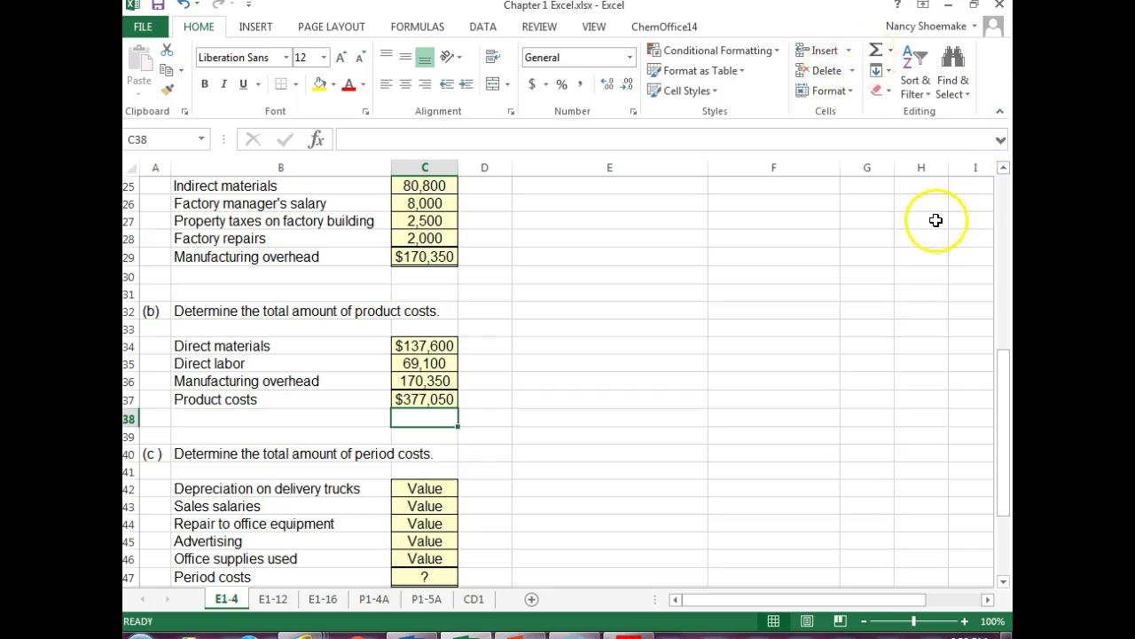
# - Enter period expenses 3,800, 46,400, 1,300, 15,000 and 2,640 in C42:C46
pyautogui.moveTo(1006, 377); pyautogui.dragTo(1004, 428)
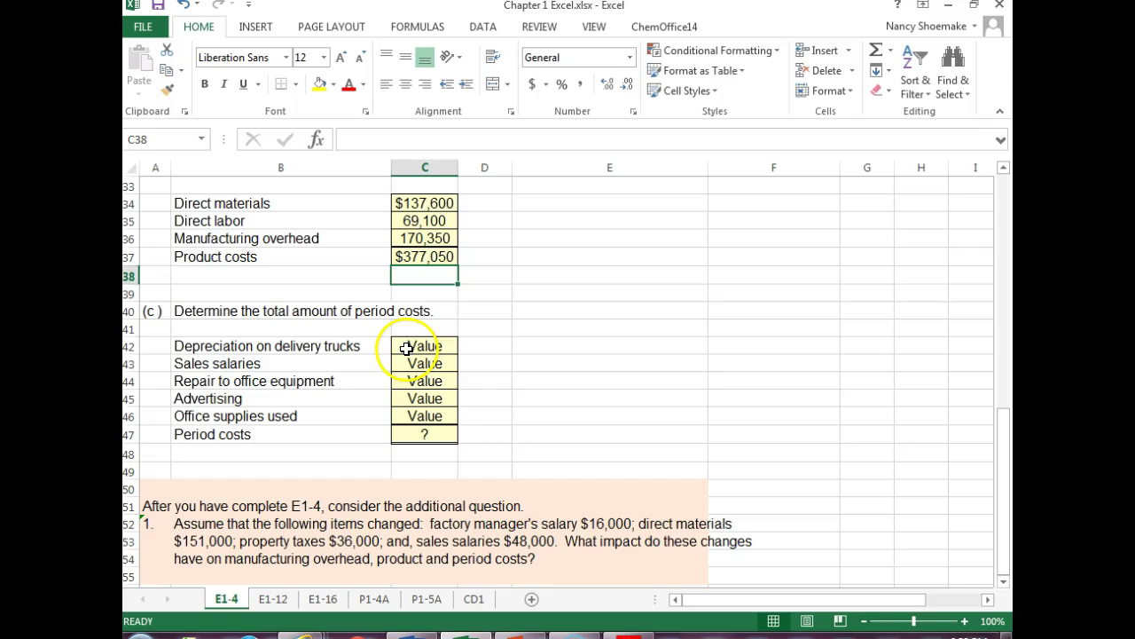
pyautogui.click(408, 350)
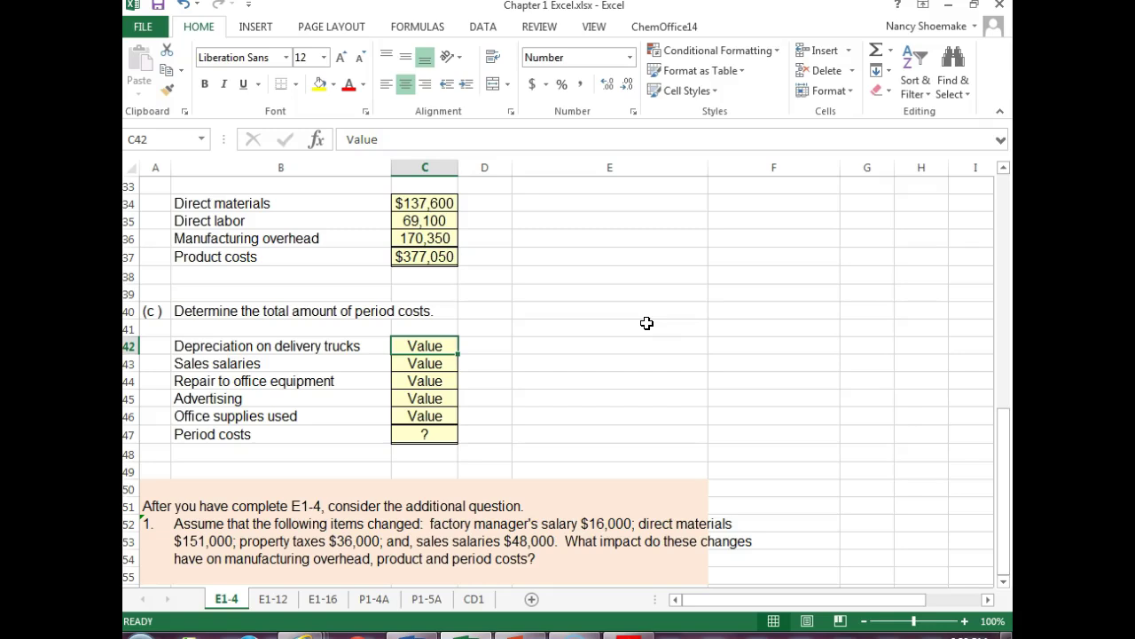
pyautogui.write('3800')
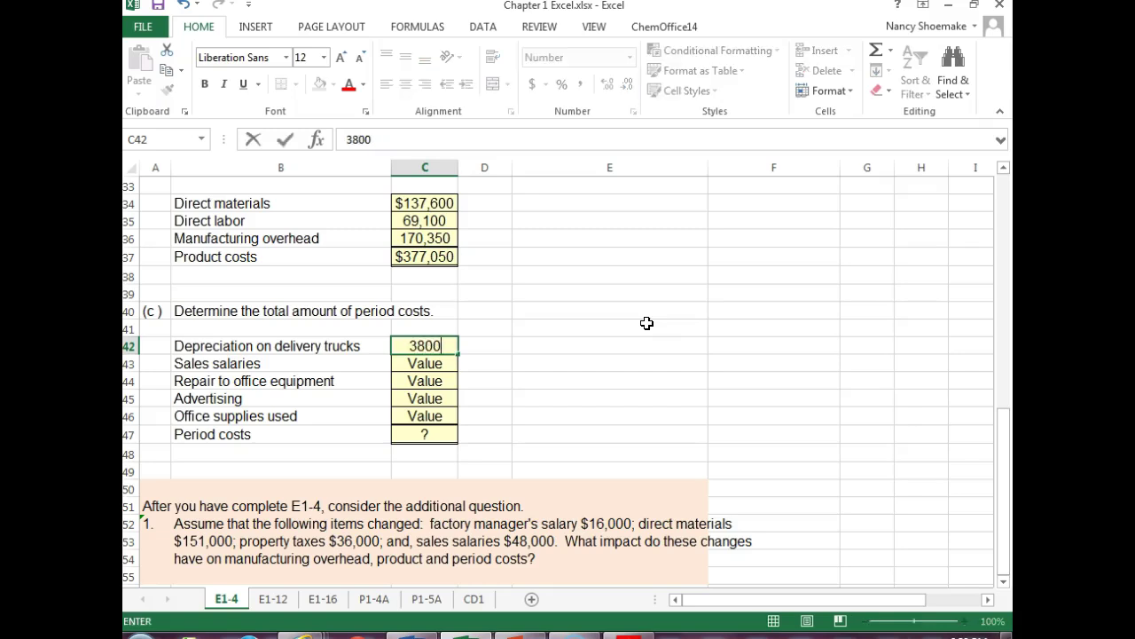
pyautogui.press('Return')
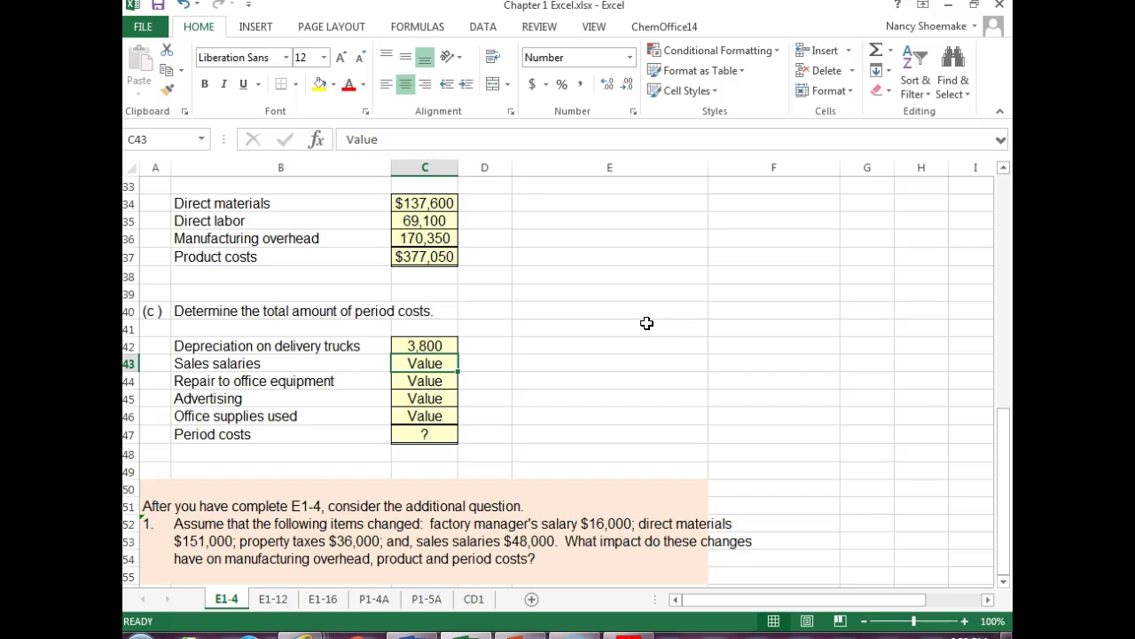
pyautogui.write('46400')
pyautogui.press('Return')
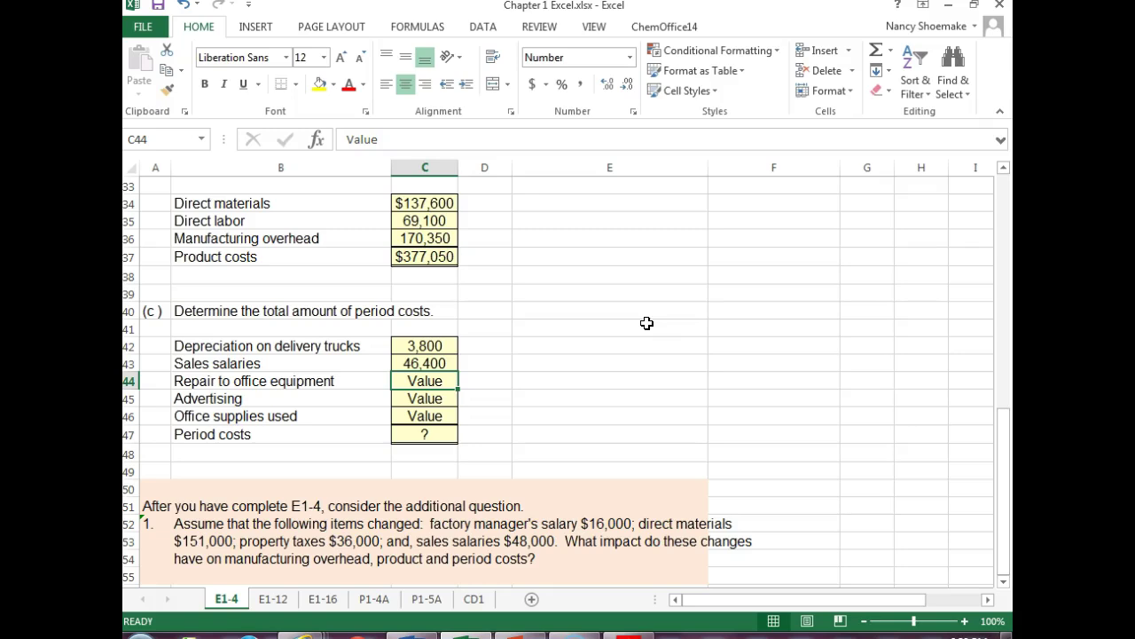
pyautogui.write('1300')
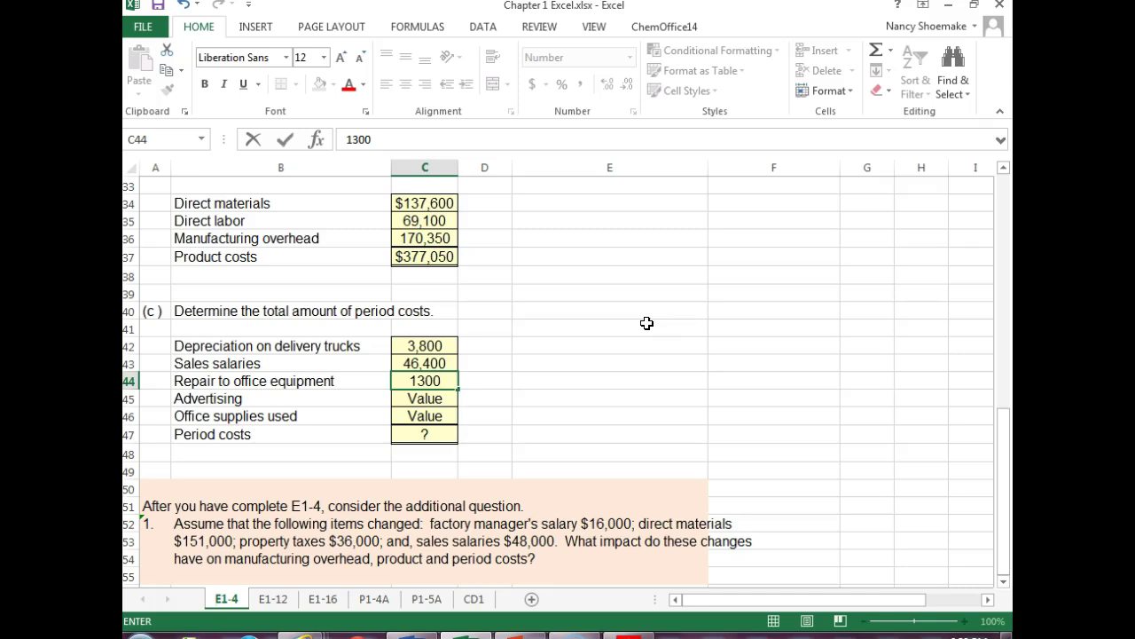
pyautogui.press('Return')
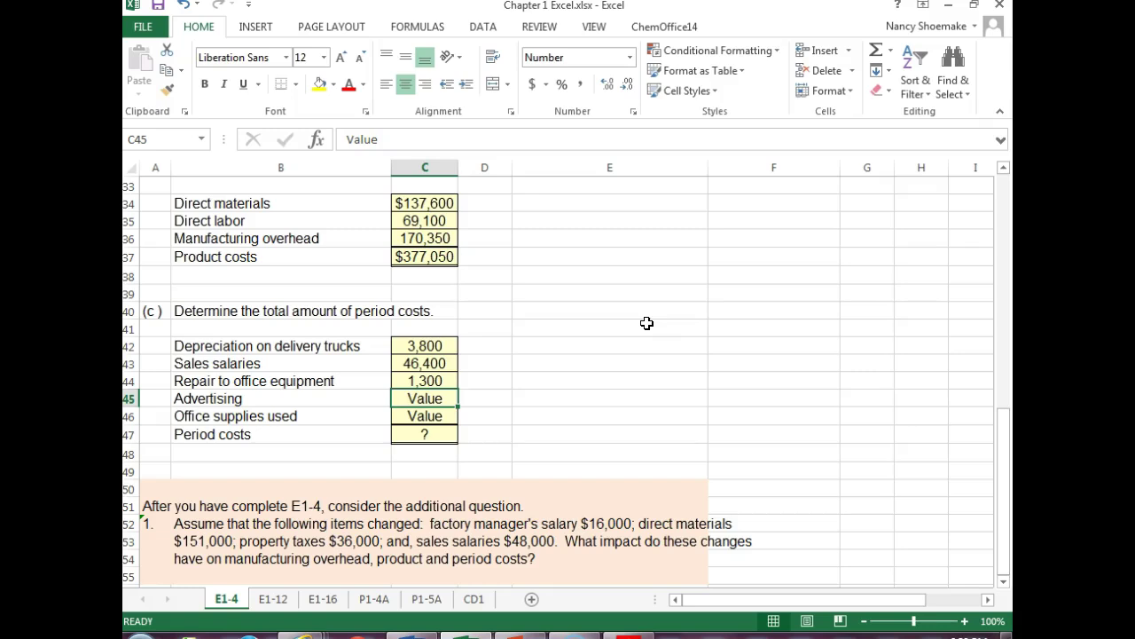
pyautogui.write('15000')
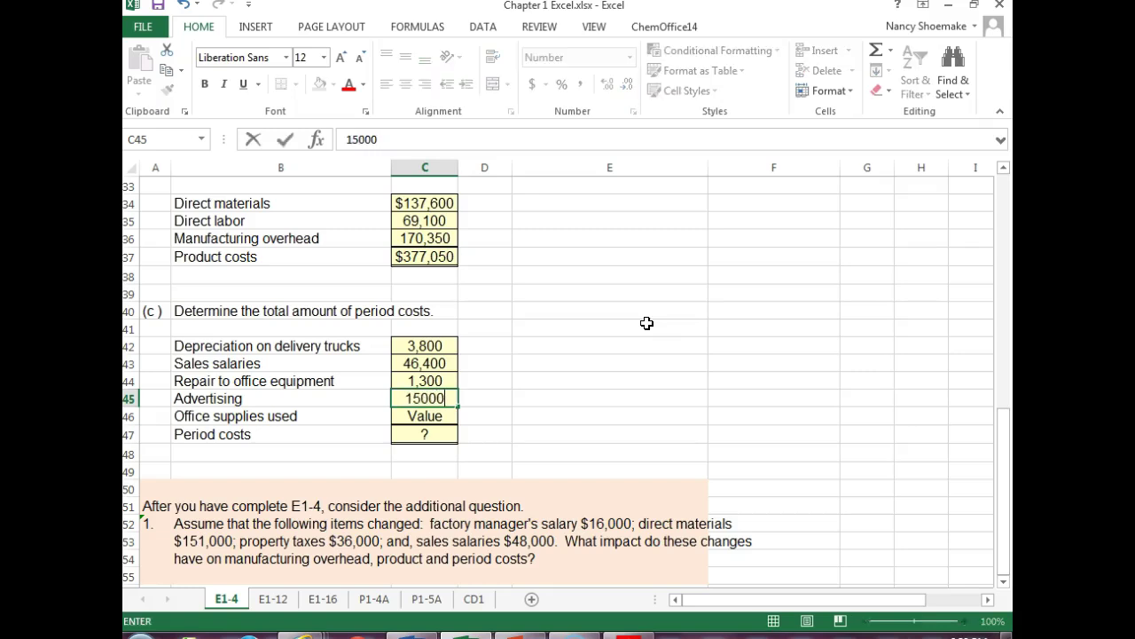
pyautogui.press('Return')
pyautogui.write('2640')
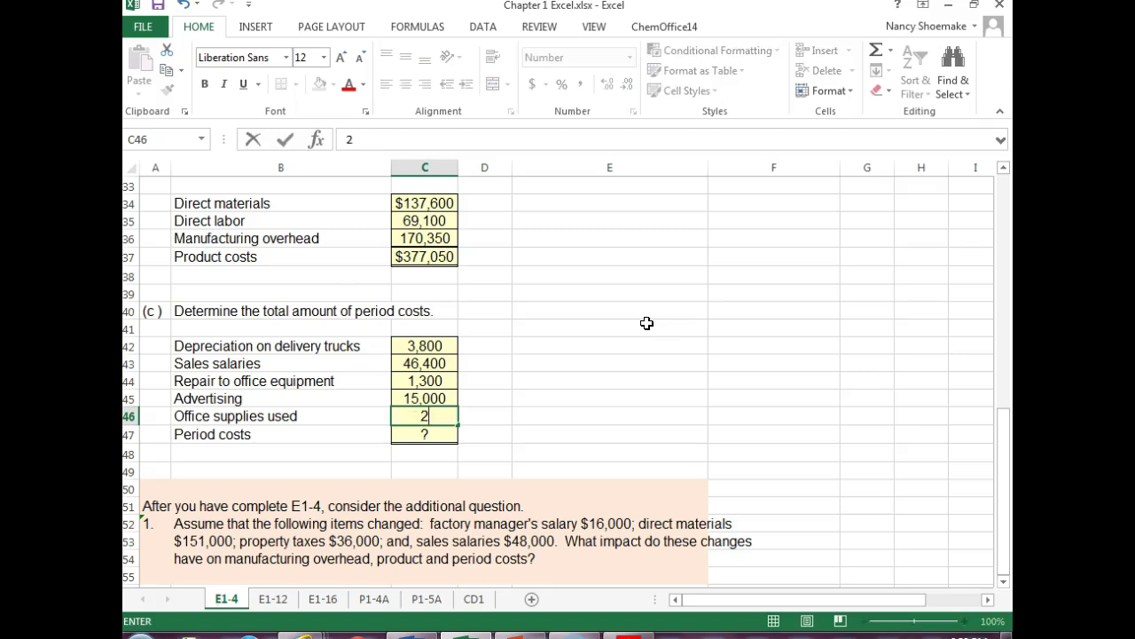
pyautogui.press('Return')
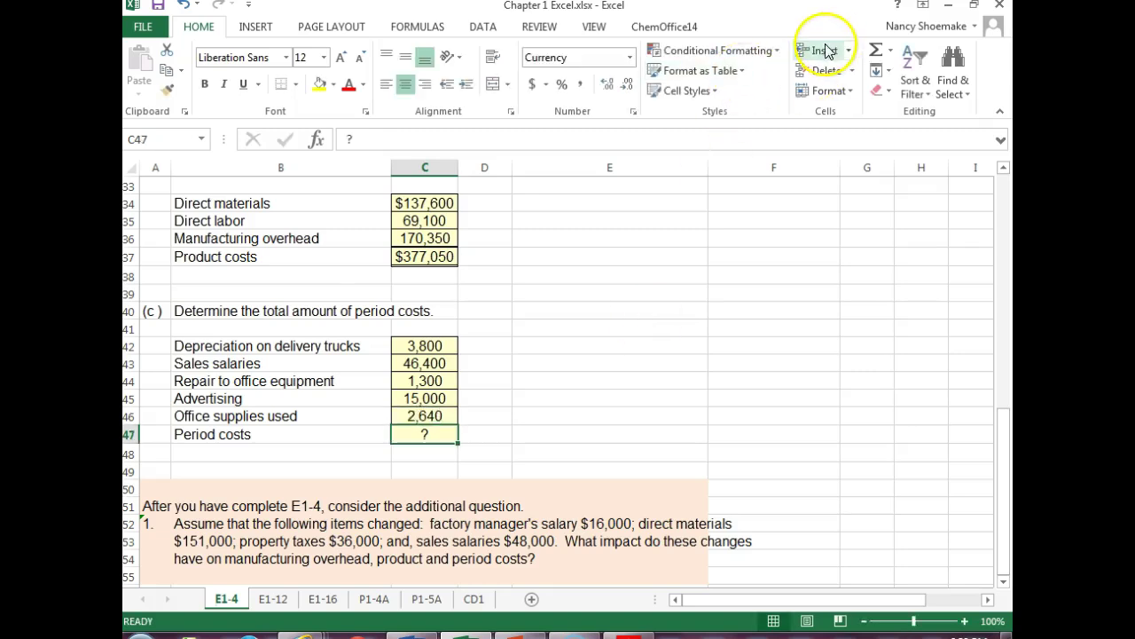
# - Attempt a quick sum in C47, dismiss the formula error, and clear the incomplete entry
pyautogui.click(892, 53)
pyautogui.click(892, 56)
pyautogui.click(891, 56)
pyautogui.click(909, 71)
pyautogui.press('Return')
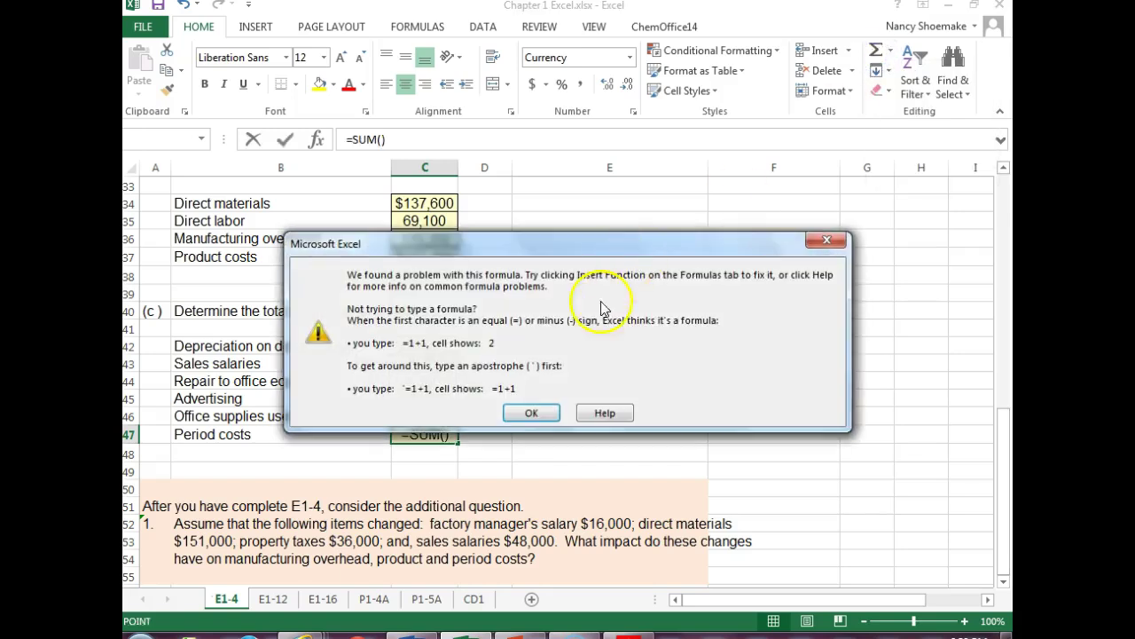
pyautogui.click(831, 241)
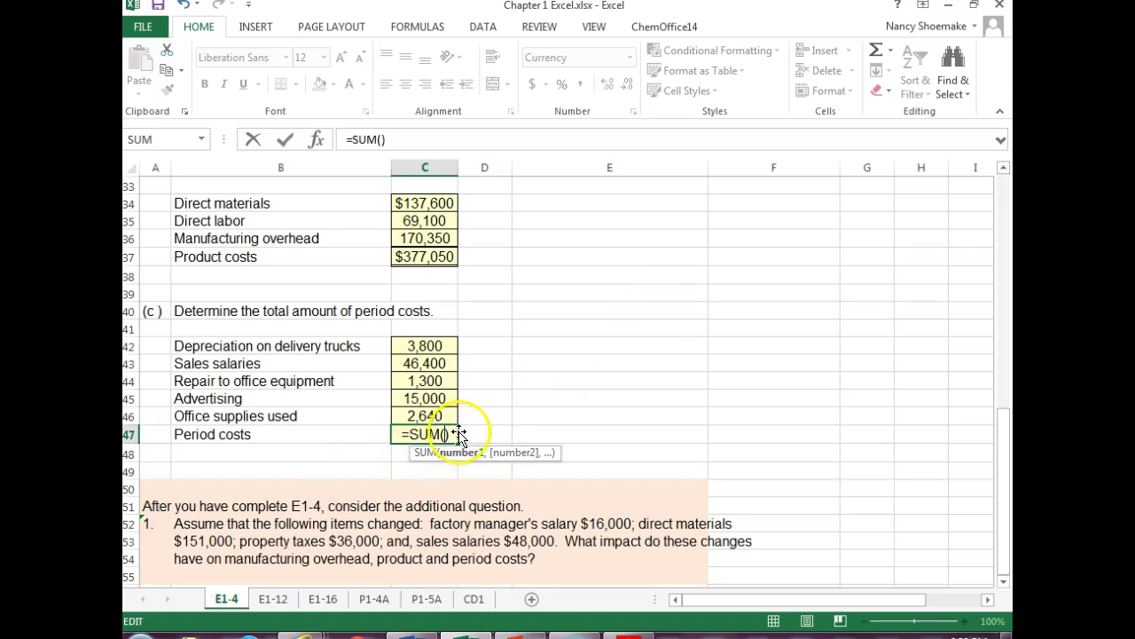
pyautogui.press('BackSpace')
pyautogui.press('BackSpace')
pyautogui.press('BackSpace')
pyautogui.press('BackSpace')
pyautogui.press('BackSpace')
pyautogui.press('BackSpace')
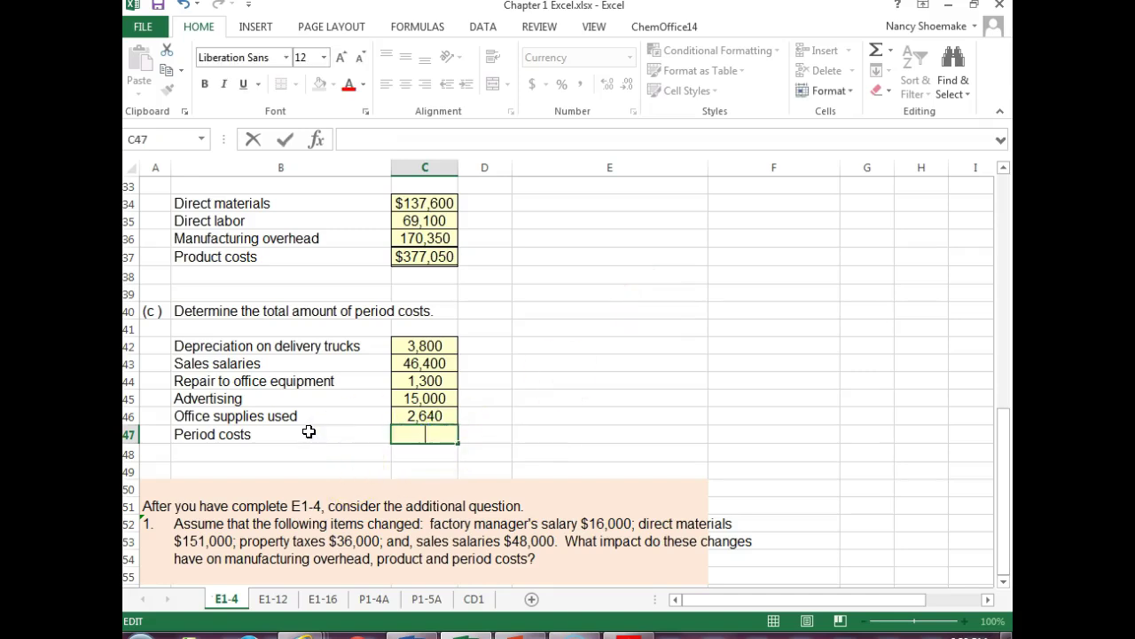
# - AutoSum C42:C46 in C47 so Period costs total $69,140, then revisit E1-4
pyautogui.click(876, 51)
pyautogui.click(877, 51)
pyautogui.click(873, 53)
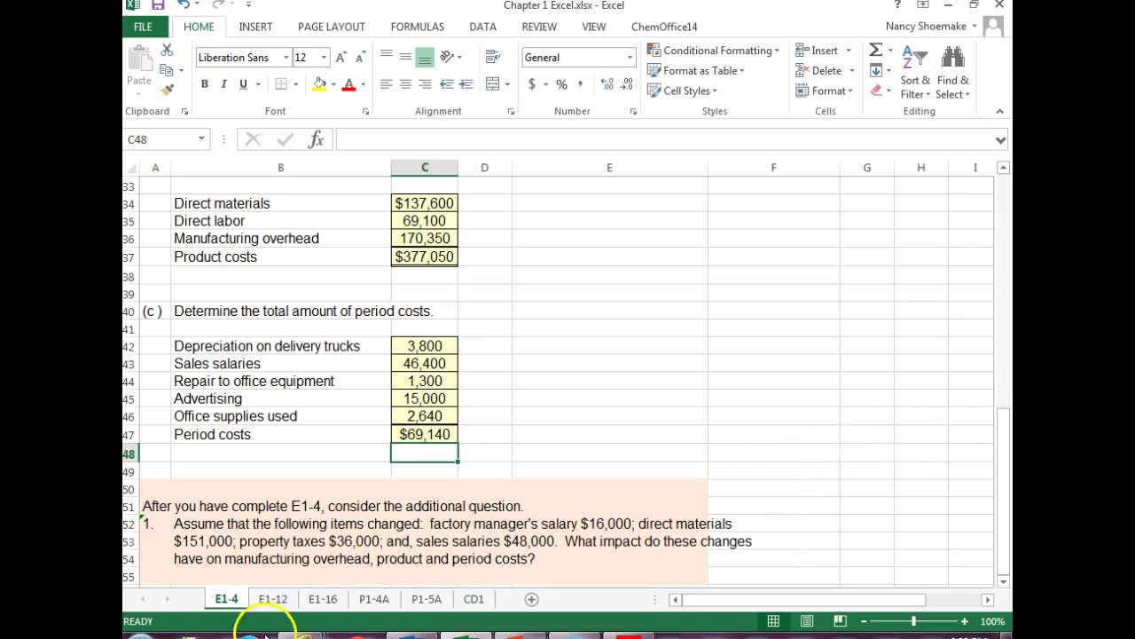
pyautogui.click(260, 598)
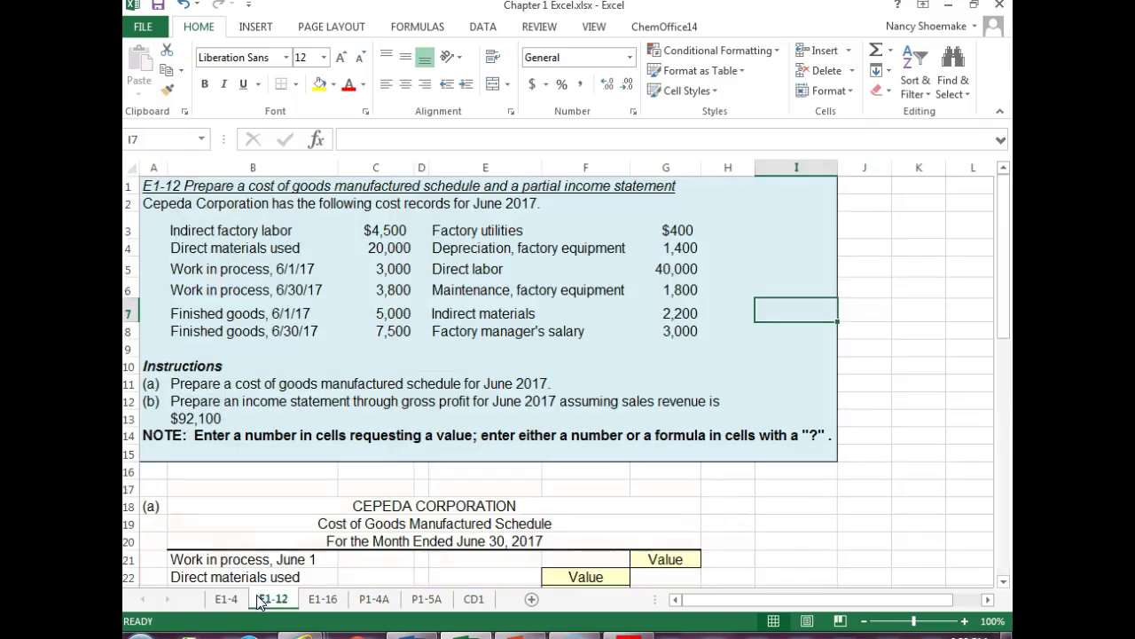
pyautogui.click(226, 600)
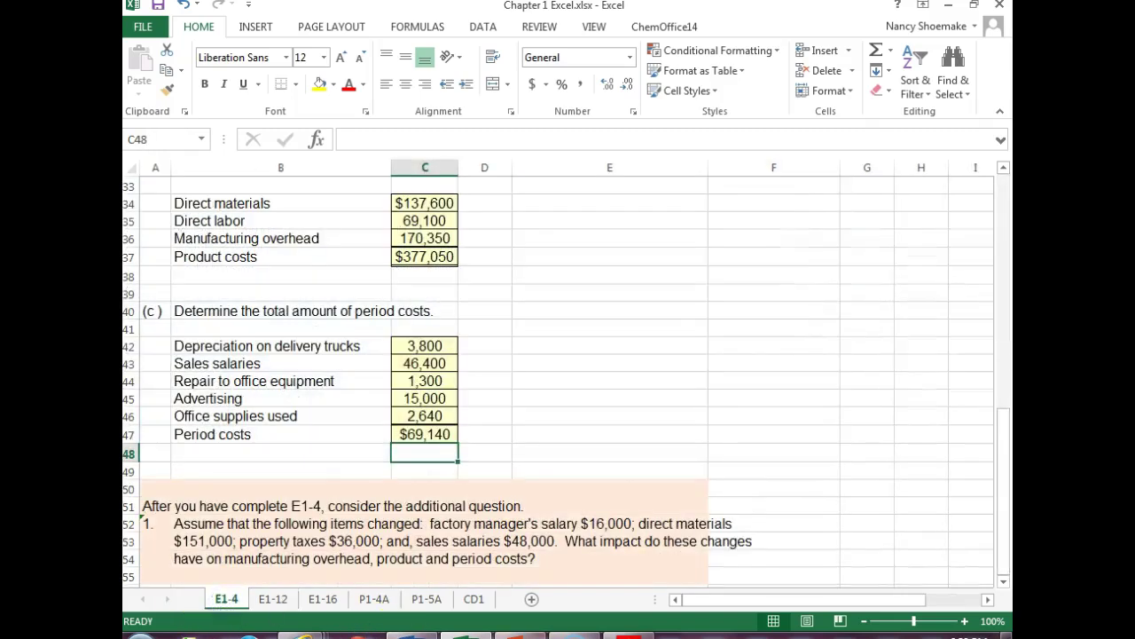
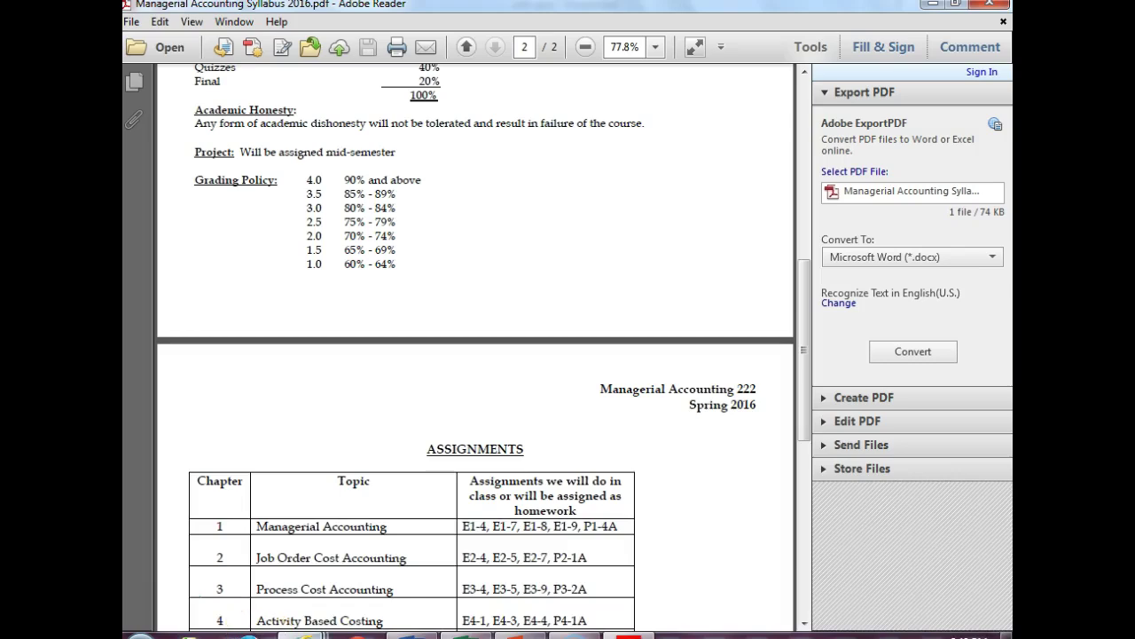
# - Bring the textbook window forward and page between exercises E1-3/E1-4 and E1-5/E1-6
pyautogui.click(550, 523)
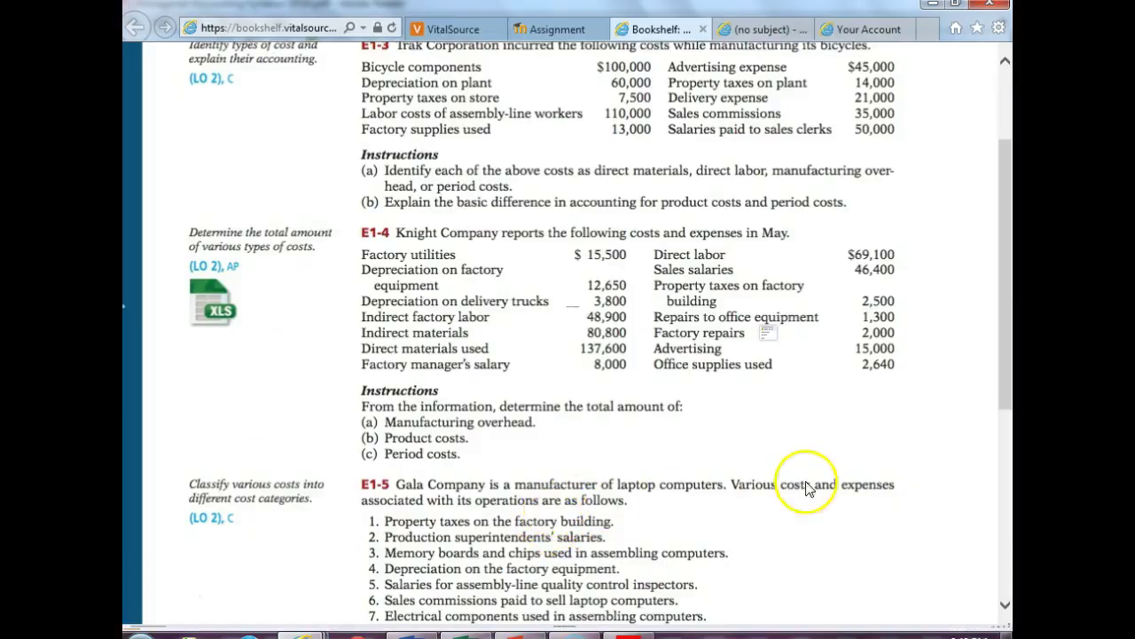
pyautogui.click(1002, 529)
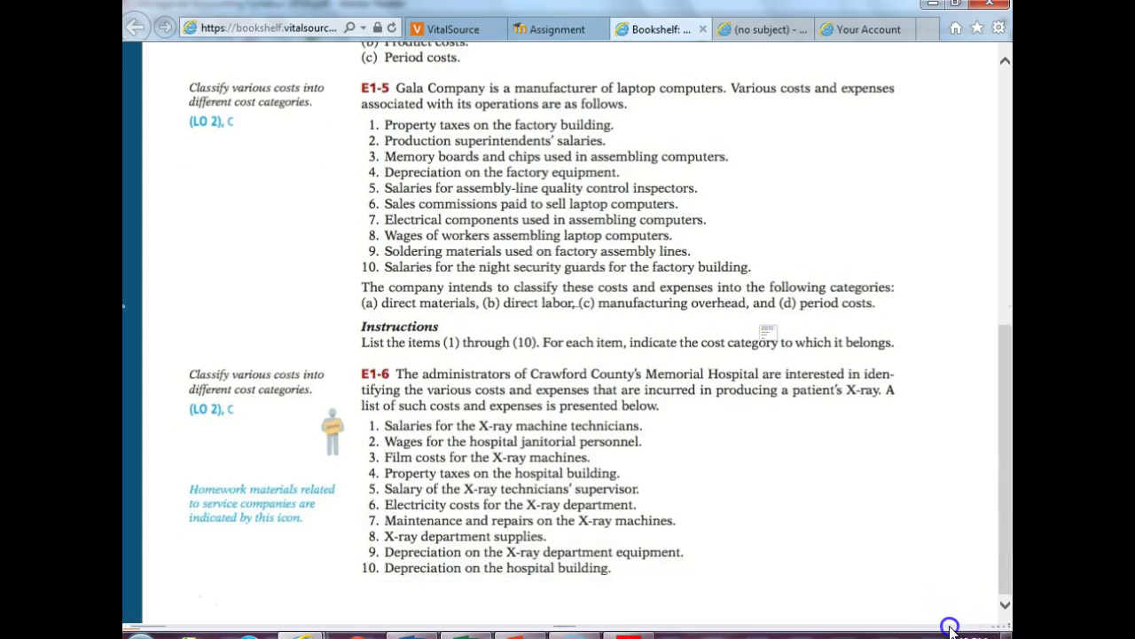
pyautogui.click(1005, 222)
pyautogui.click(459, 457)
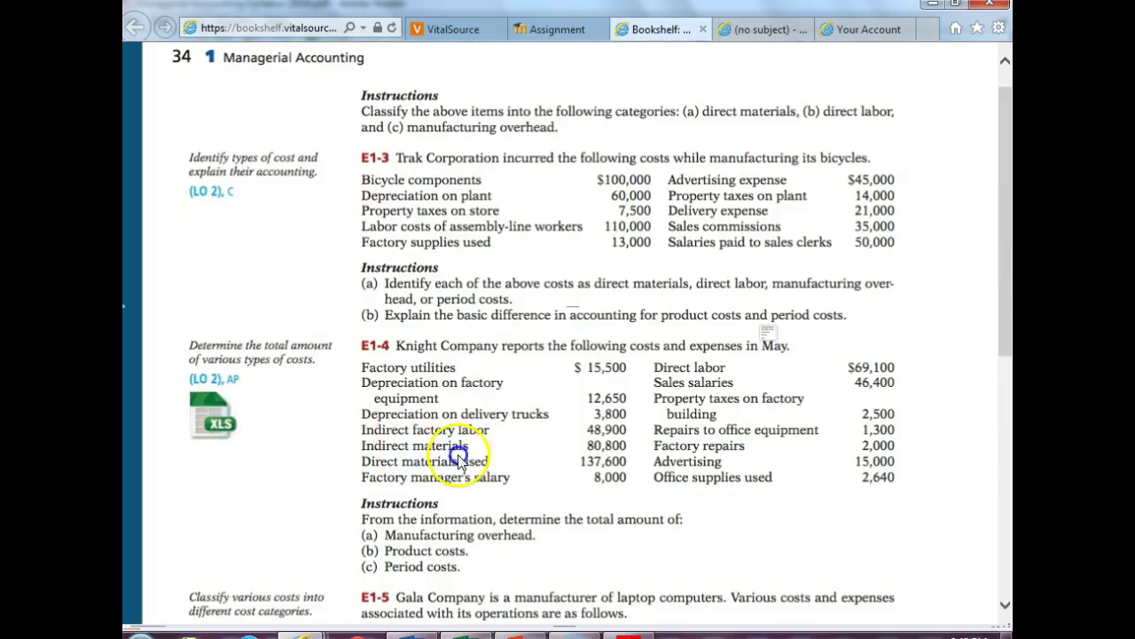
pyautogui.click(561, 628)
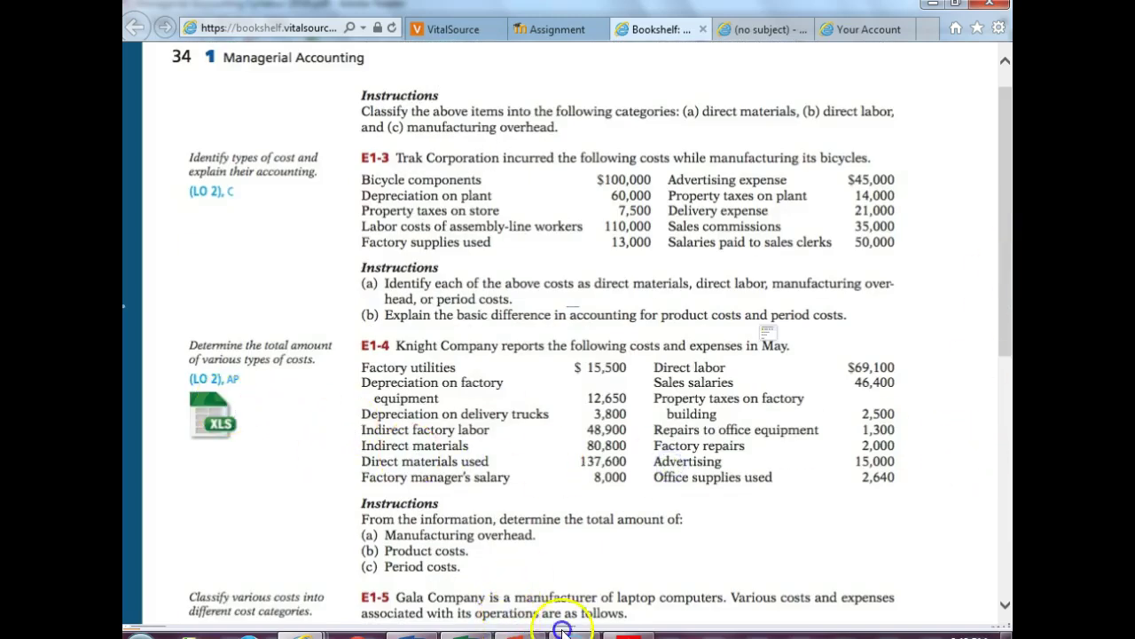
pyautogui.click(1003, 416)
pyautogui.click(1004, 448)
pyautogui.moveTo(1008, 437); pyautogui.dragTo(1006, 40)
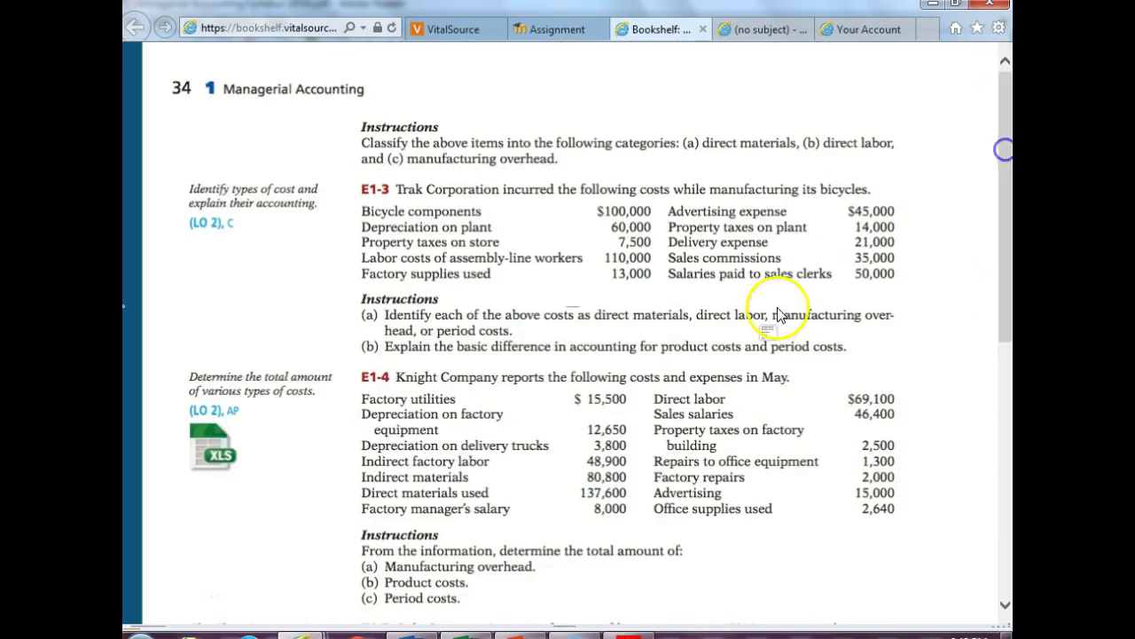
# - Scroll the textbook back up to the top of page 34
pyautogui.click(246, 627)
pyautogui.click(426, 628)
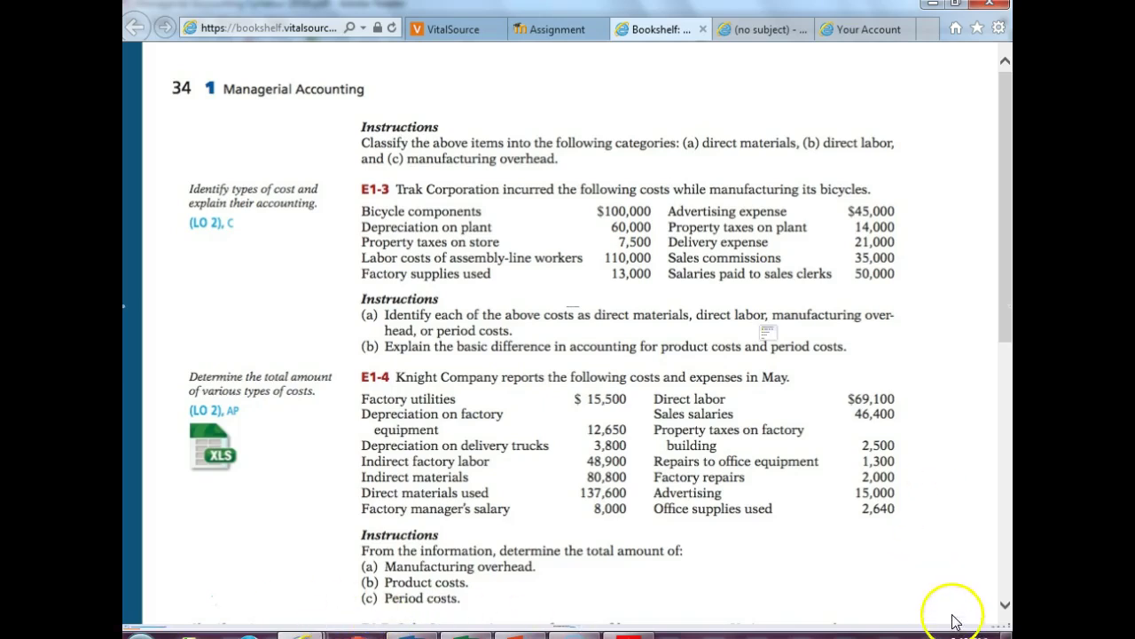
pyautogui.click(1005, 583)
pyautogui.scroll(3, 1004, 584)
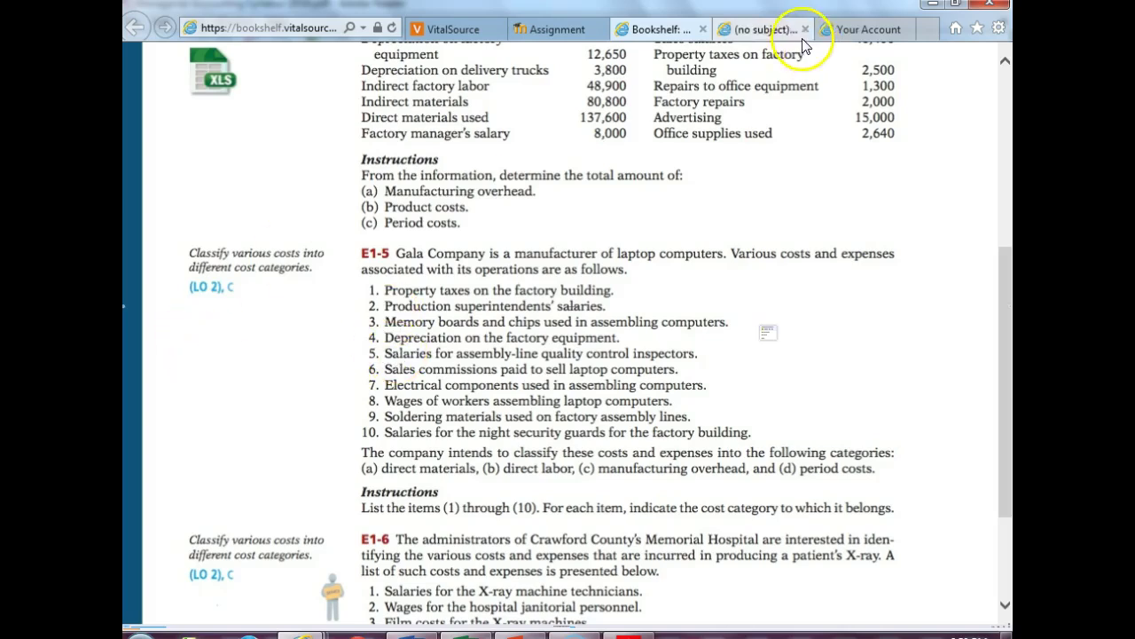
pyautogui.click(992, 100)
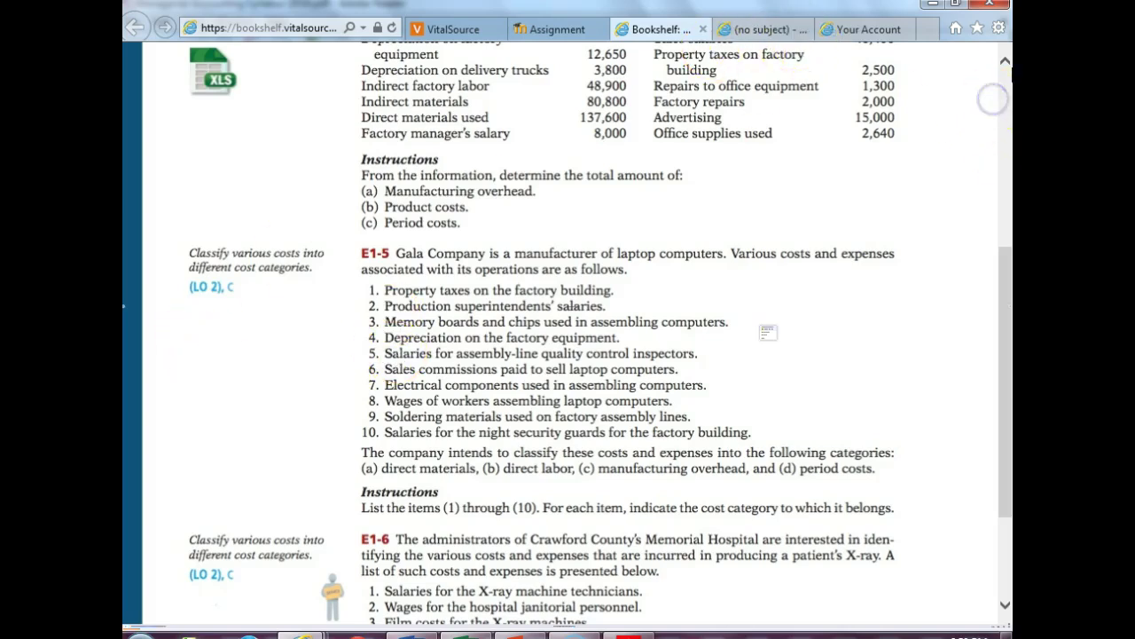
pyautogui.scroll(5, 994, 98)
pyautogui.click(1001, 71)
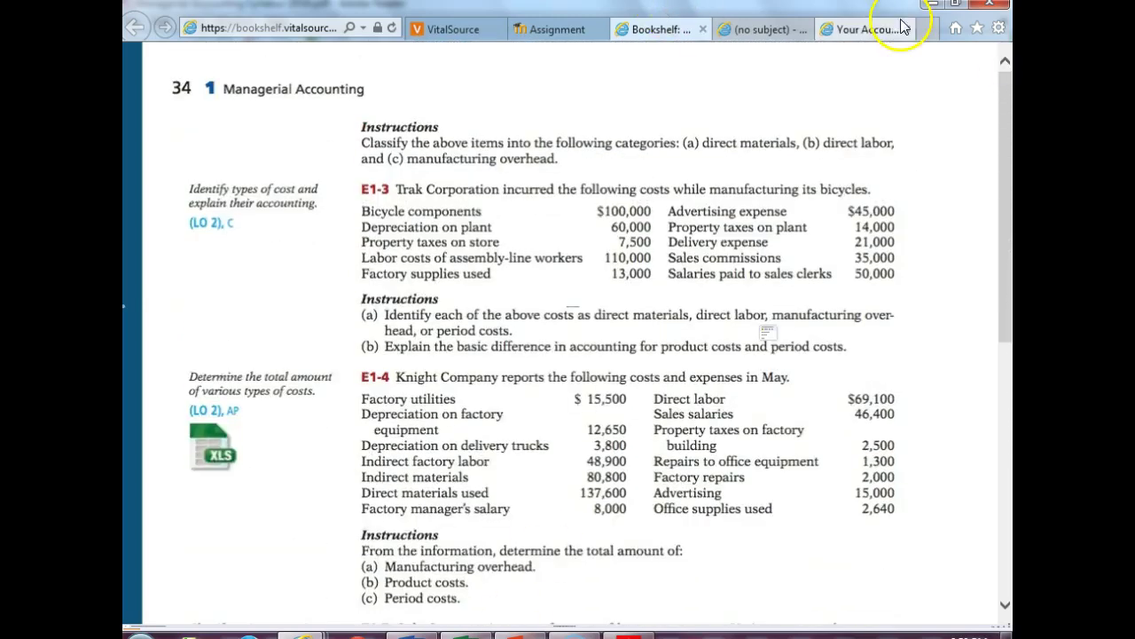
# - Shrink the browser to check the syllabus, read exercise E1-6's full list, then maximize the textbook
pyautogui.click(955, 5)
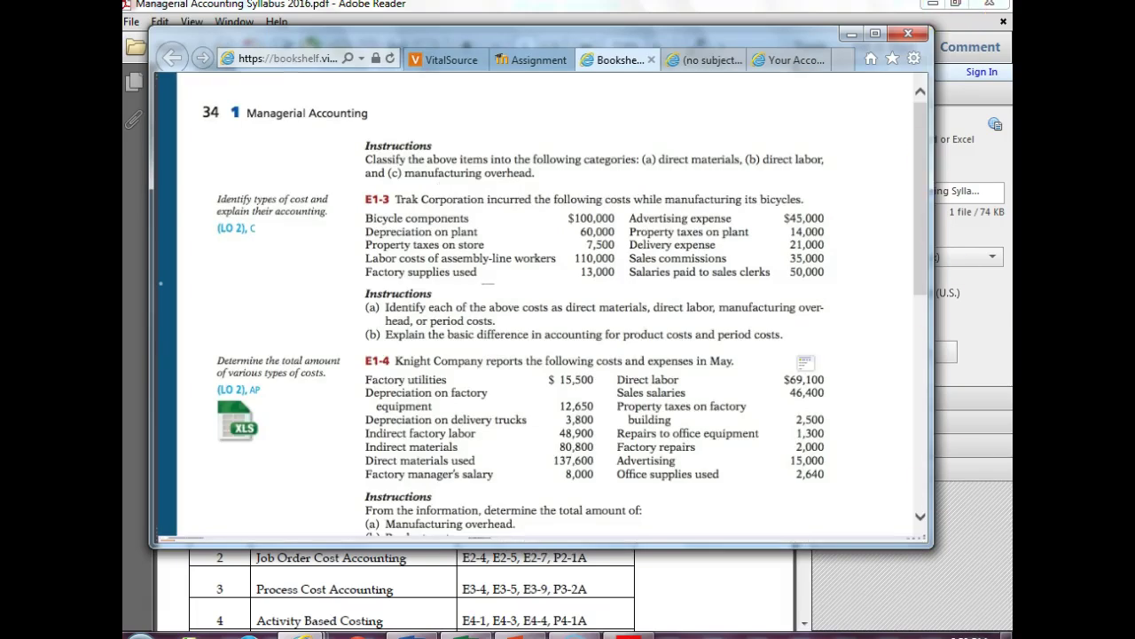
pyautogui.click(181, 548)
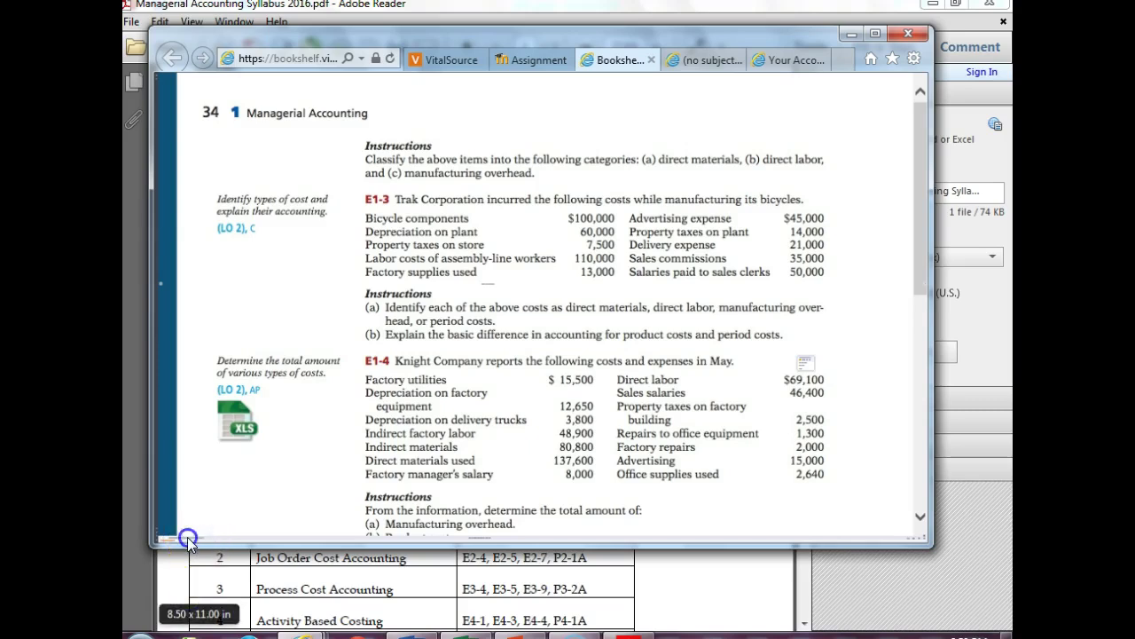
pyautogui.click(918, 497)
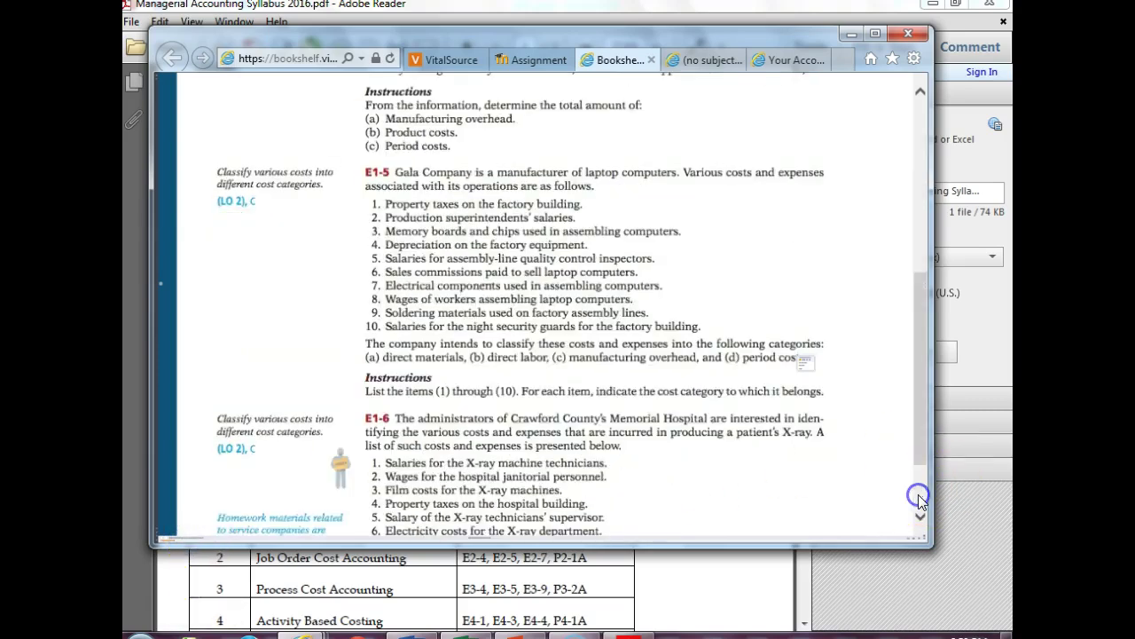
pyautogui.click(918, 497)
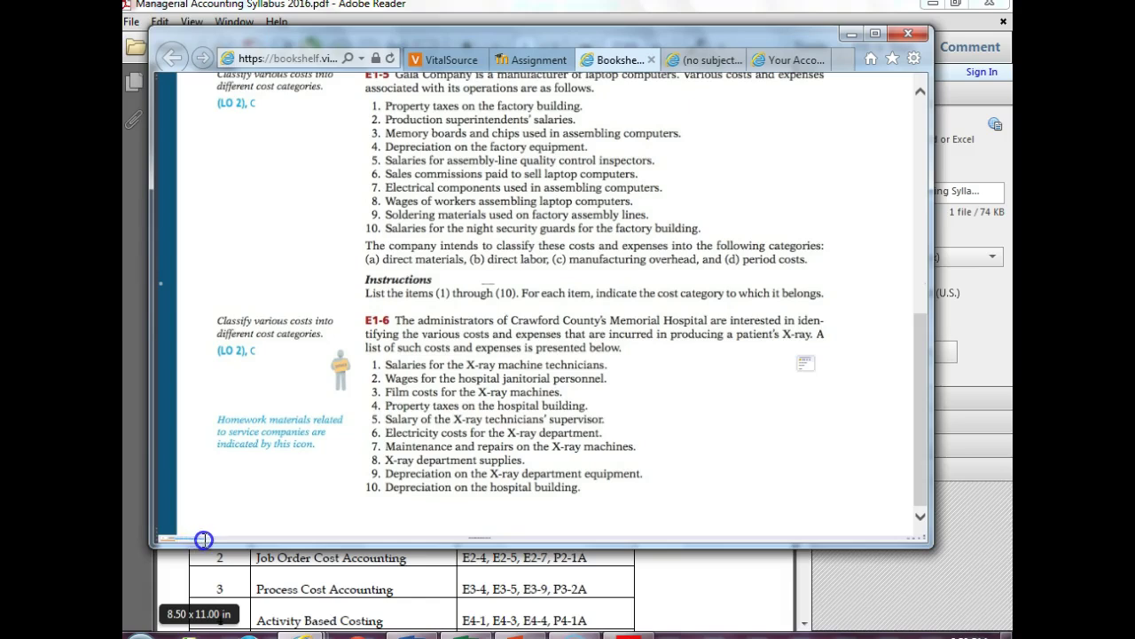
pyautogui.click(875, 33)
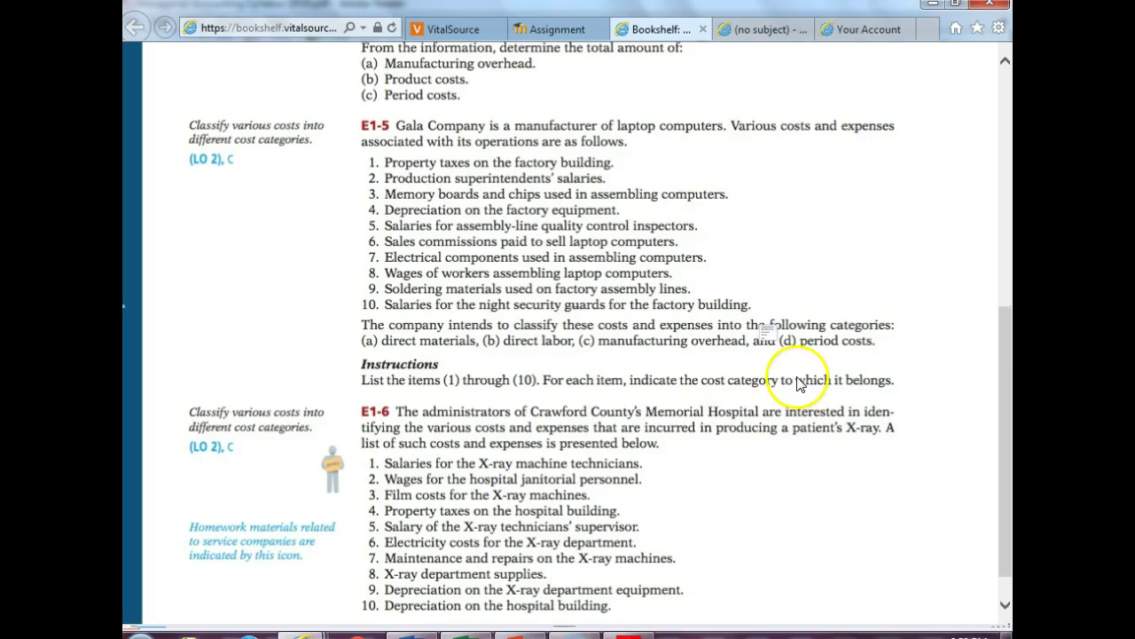
# - Page again between exercises E1-3/E1-4 and E1-5/E1-6, checking the program list and taskbar
pyautogui.click(136, 632)
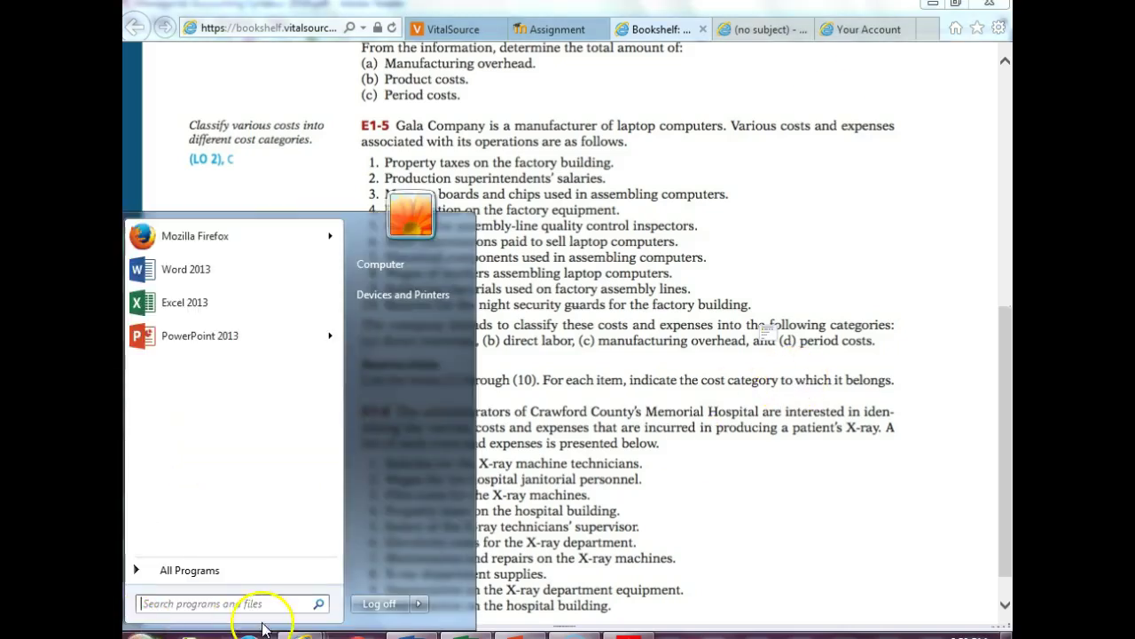
pyautogui.click(548, 306)
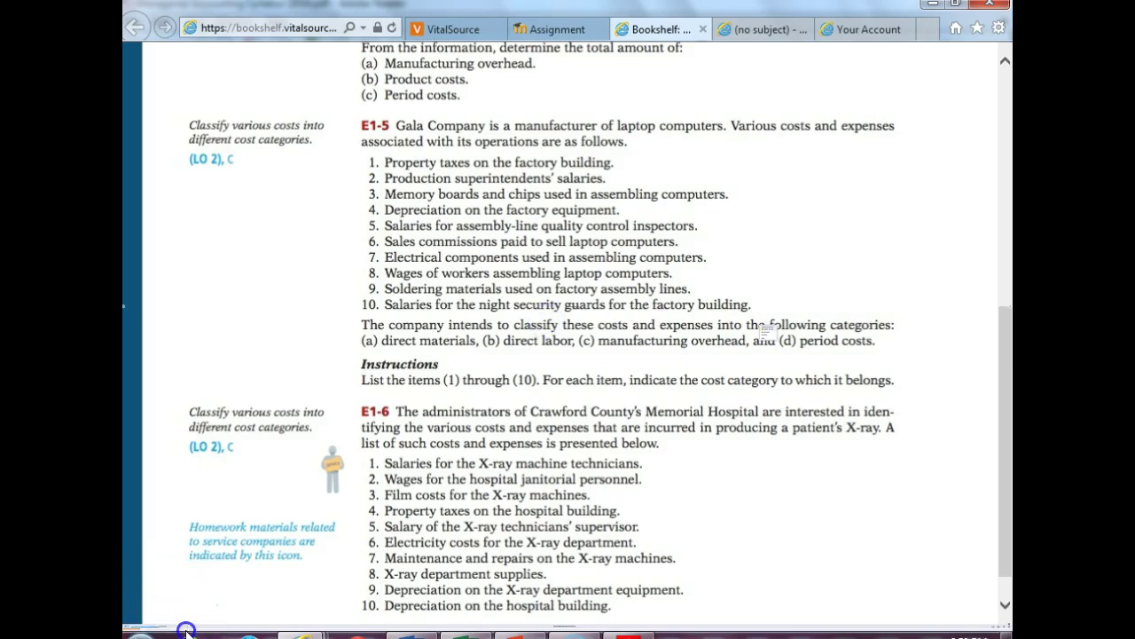
pyautogui.click(1005, 80)
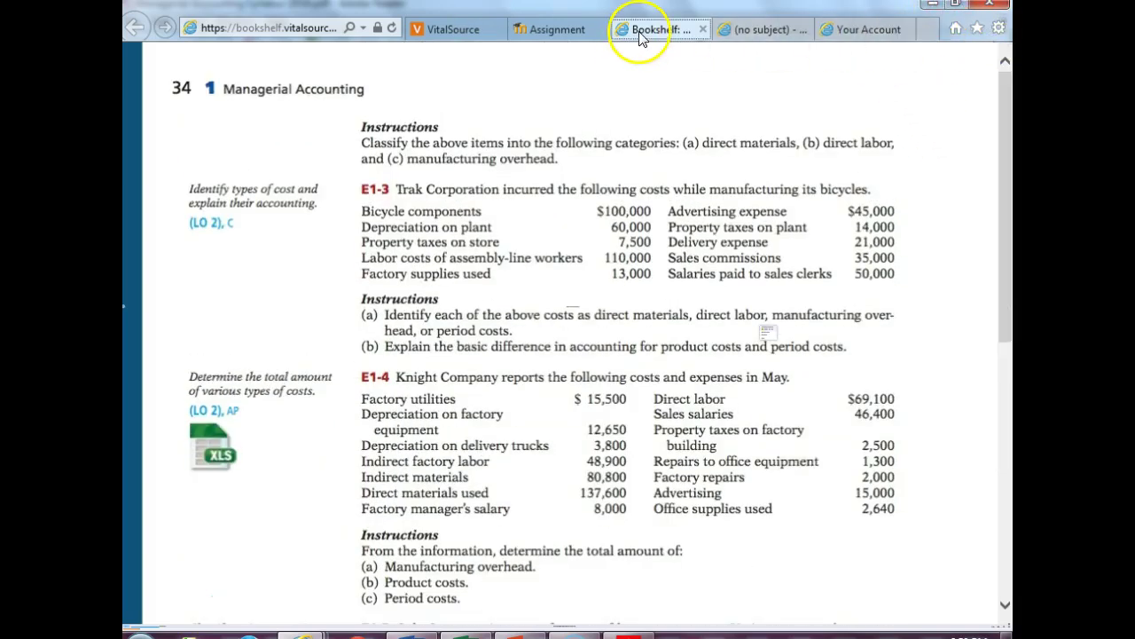
pyautogui.click(767, 335)
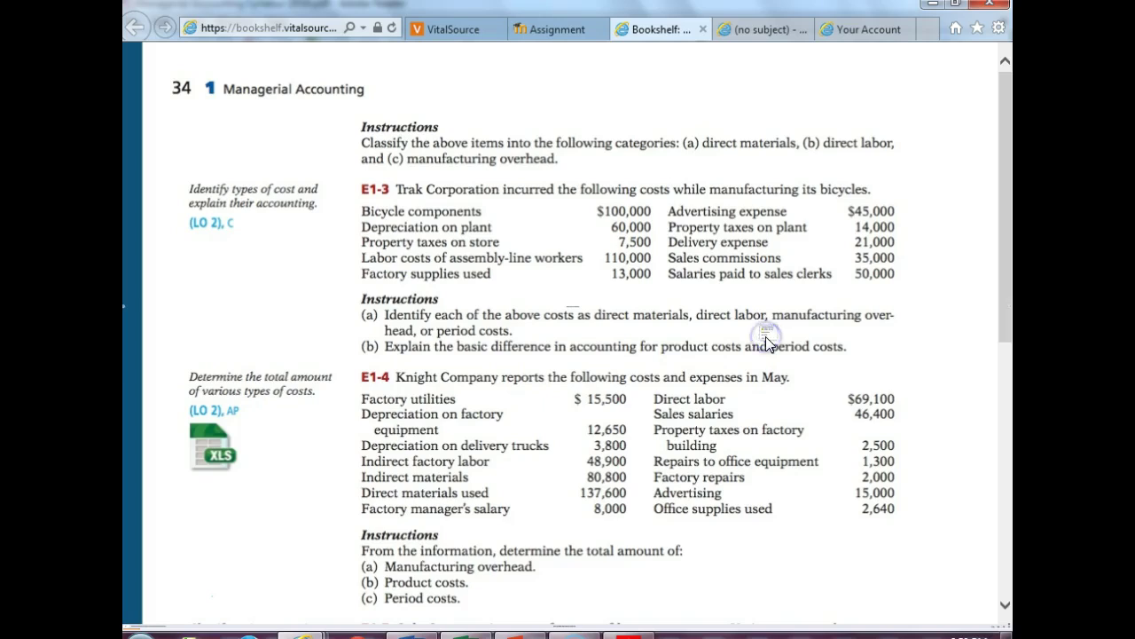
pyautogui.click(1009, 320)
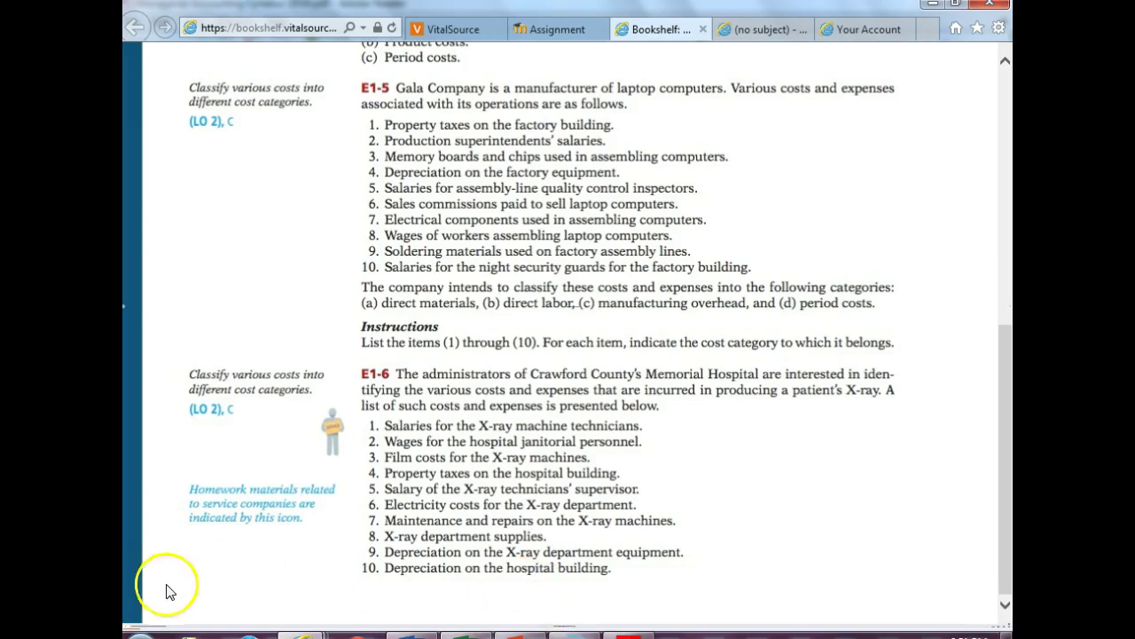
pyautogui.click(133, 633)
pyautogui.click(538, 584)
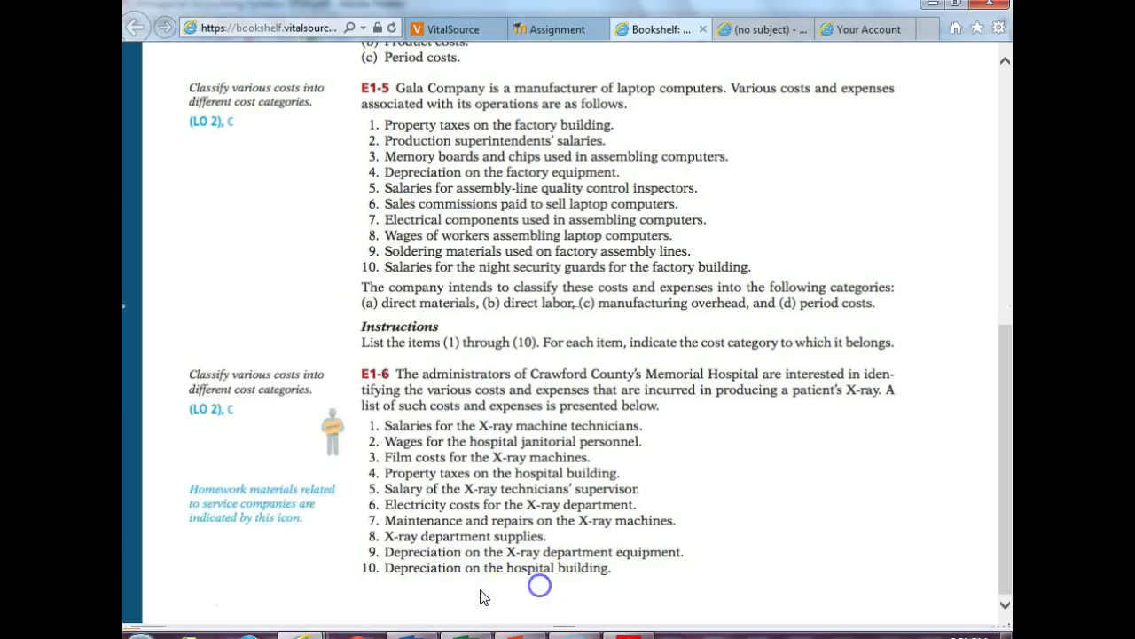
pyautogui.click(158, 630)
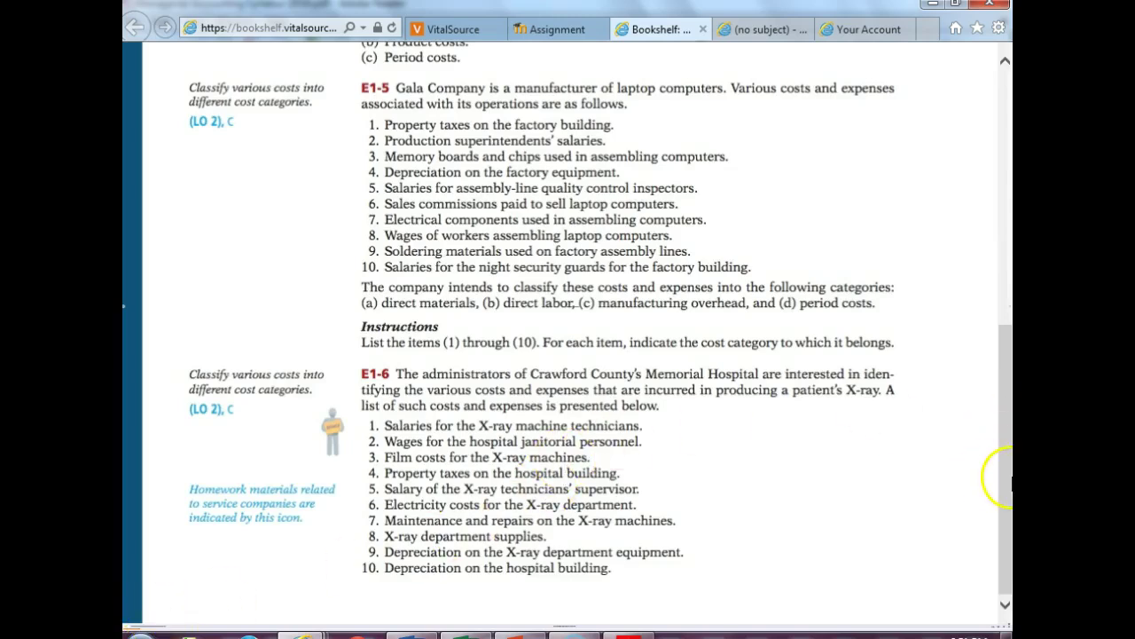
pyautogui.click(170, 628)
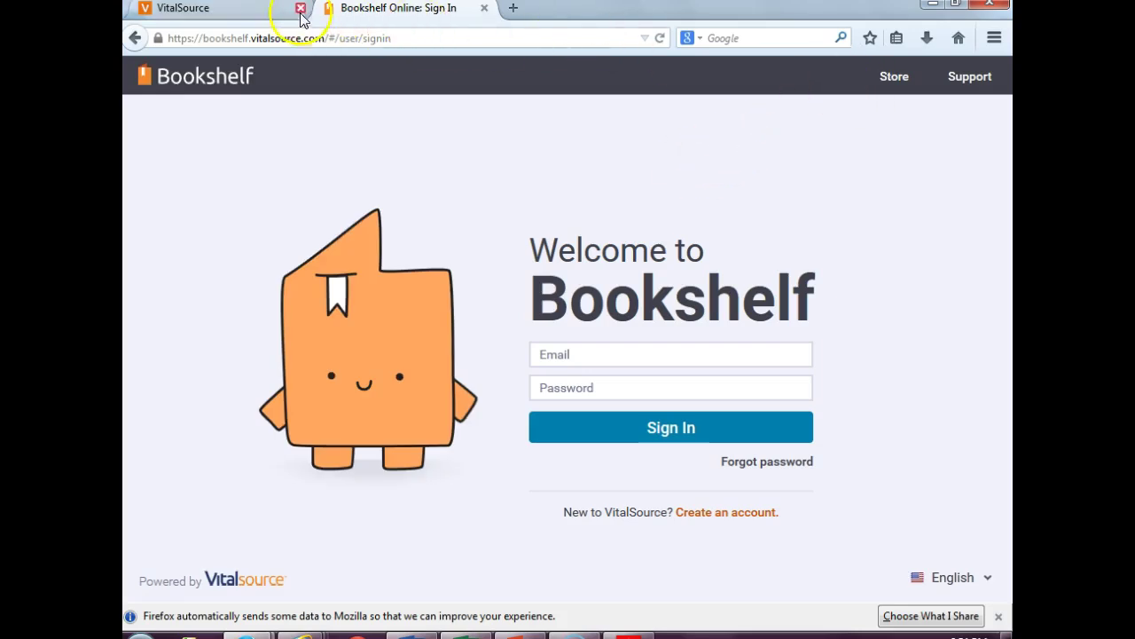
# - Open the Managerial Accounting textbook from the VitalSource dashboard library
pyautogui.click(270, 14)
pyautogui.click(346, 10)
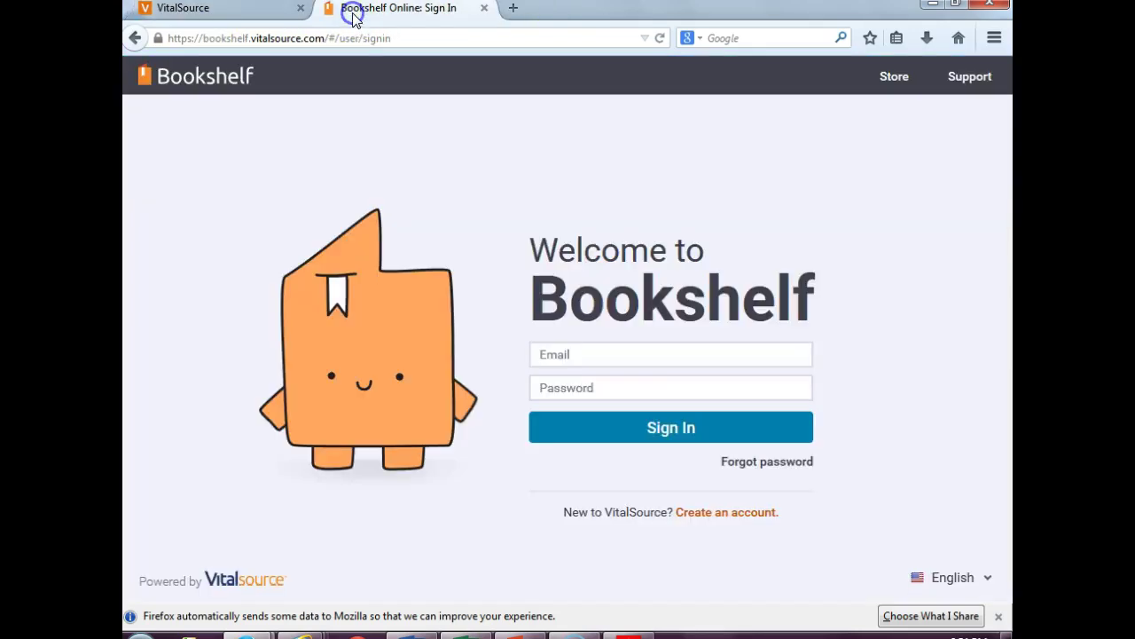
pyautogui.click(190, 13)
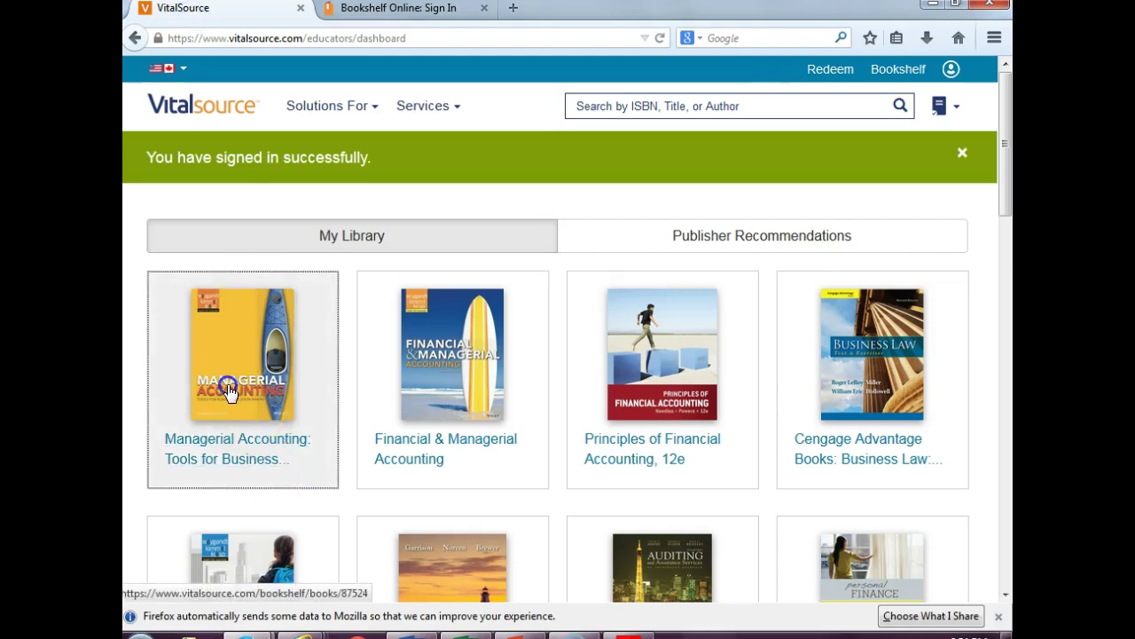
pyautogui.click(229, 393)
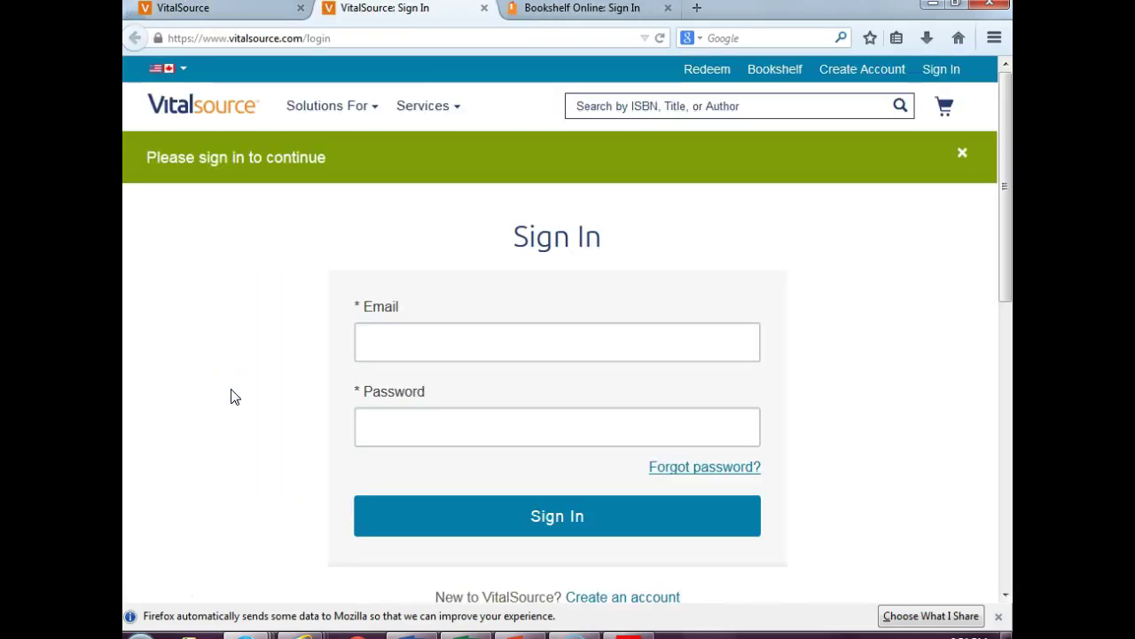
# - Sign in with the account e-mail address and password
pyautogui.click(435, 347)
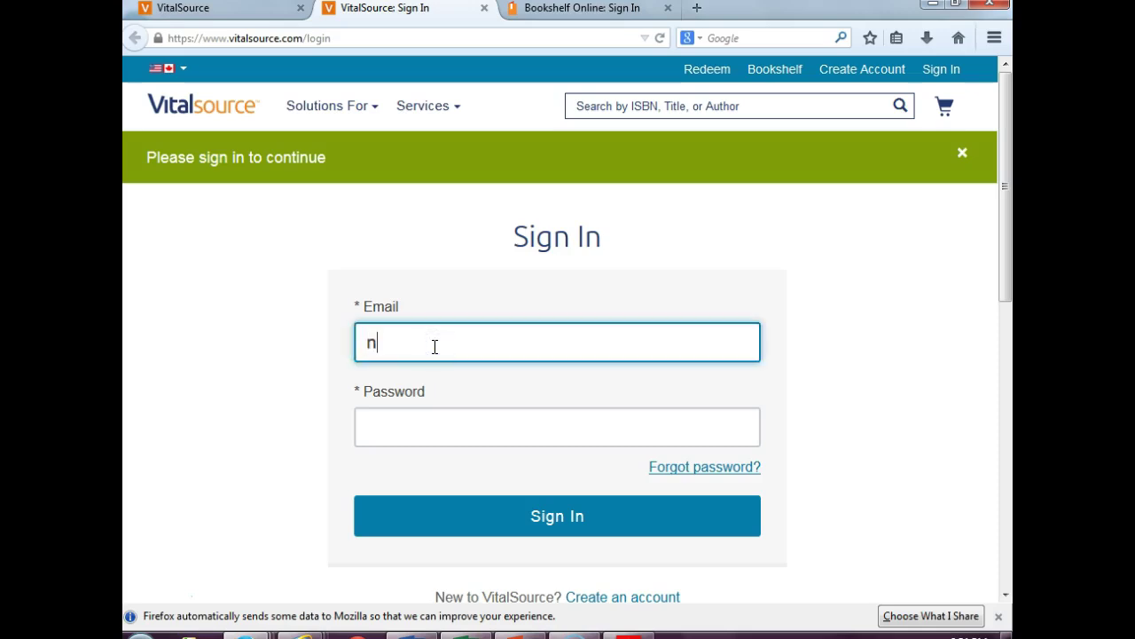
pyautogui.press('Tab')
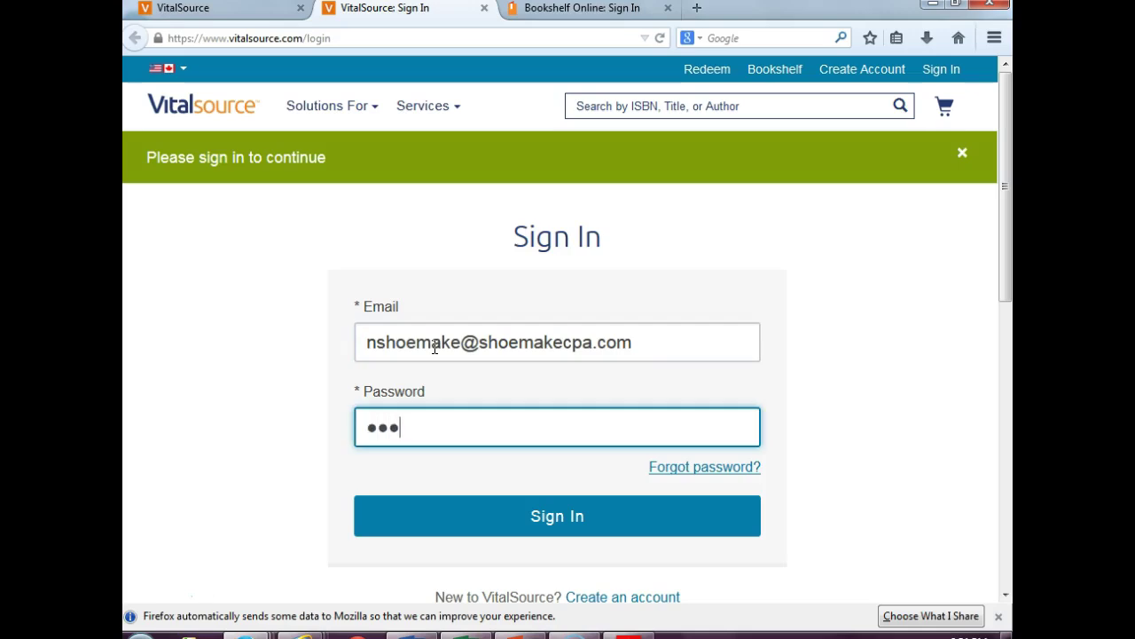
pyautogui.press('Return')
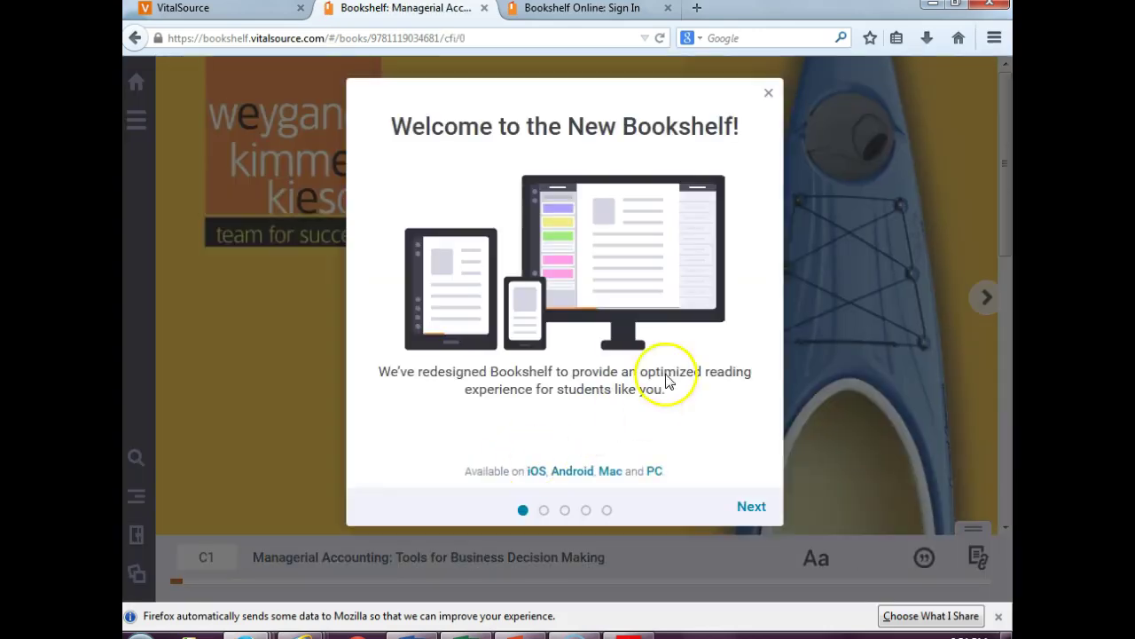
# - Dismiss the welcome message, return to Exercises page 35, and open the empty Notebook panel
pyautogui.click(769, 93)
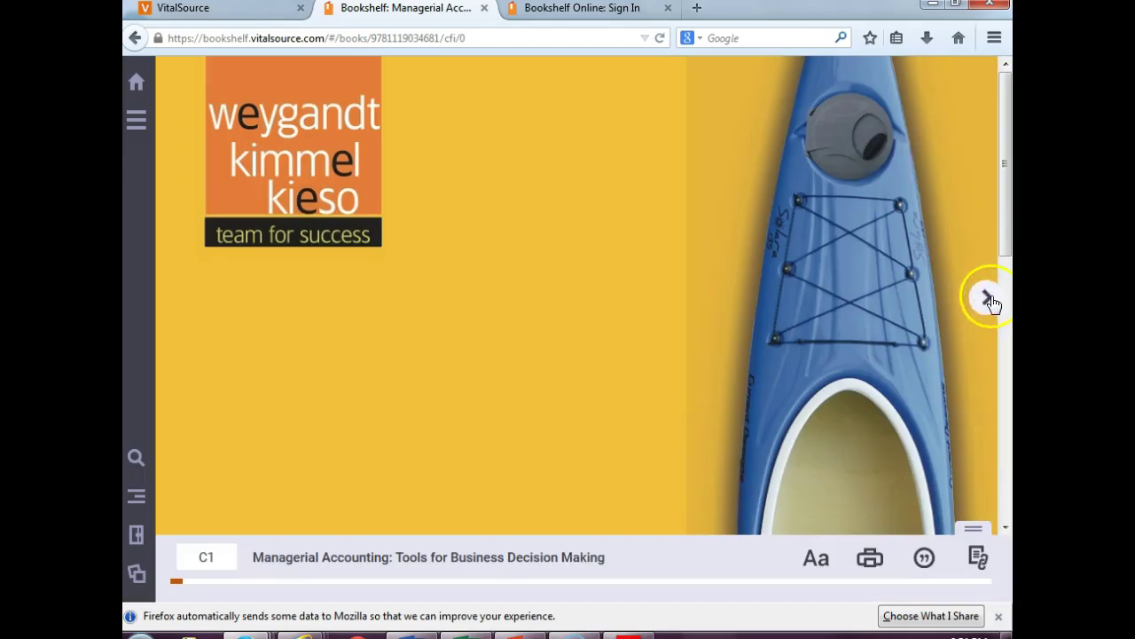
pyautogui.click(990, 301)
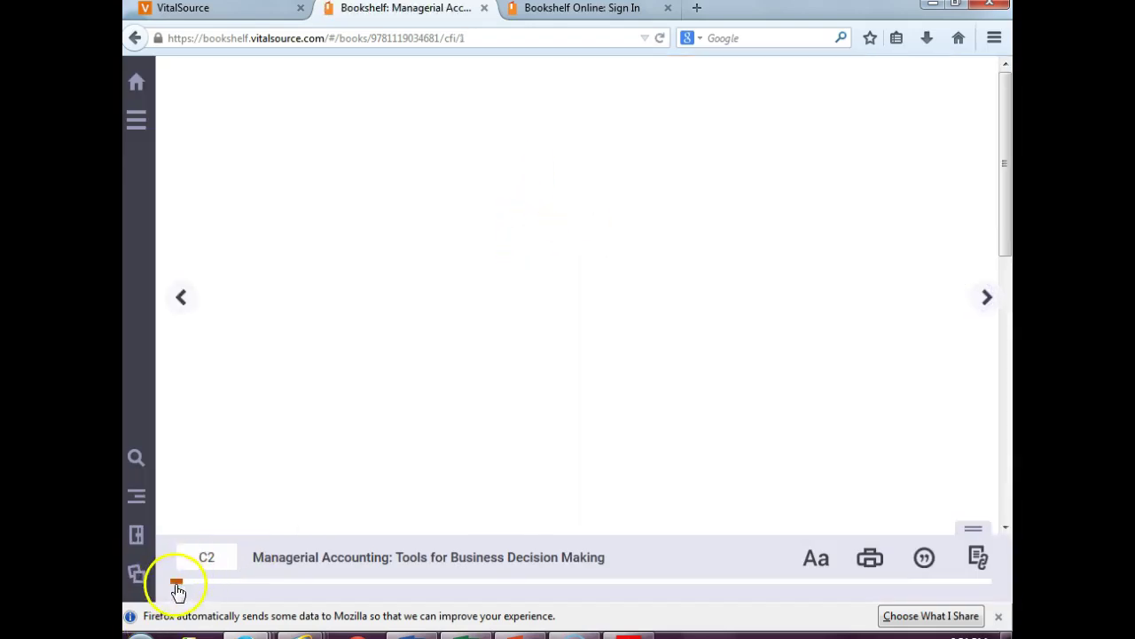
pyautogui.moveTo(177, 588); pyautogui.dragTo(236, 584)
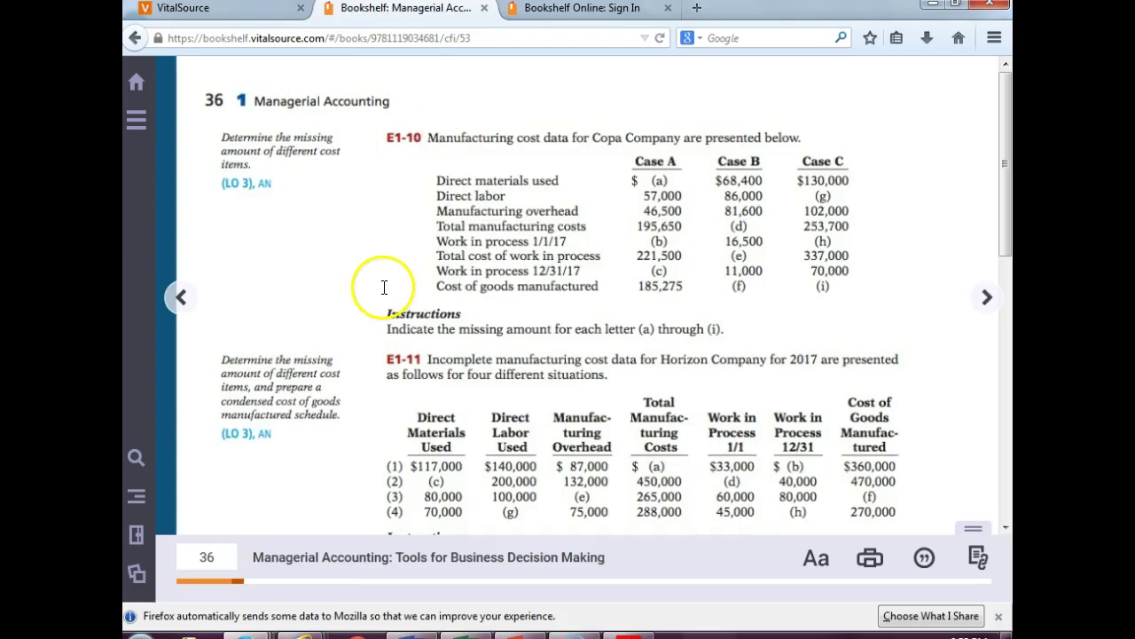
pyautogui.click(172, 306)
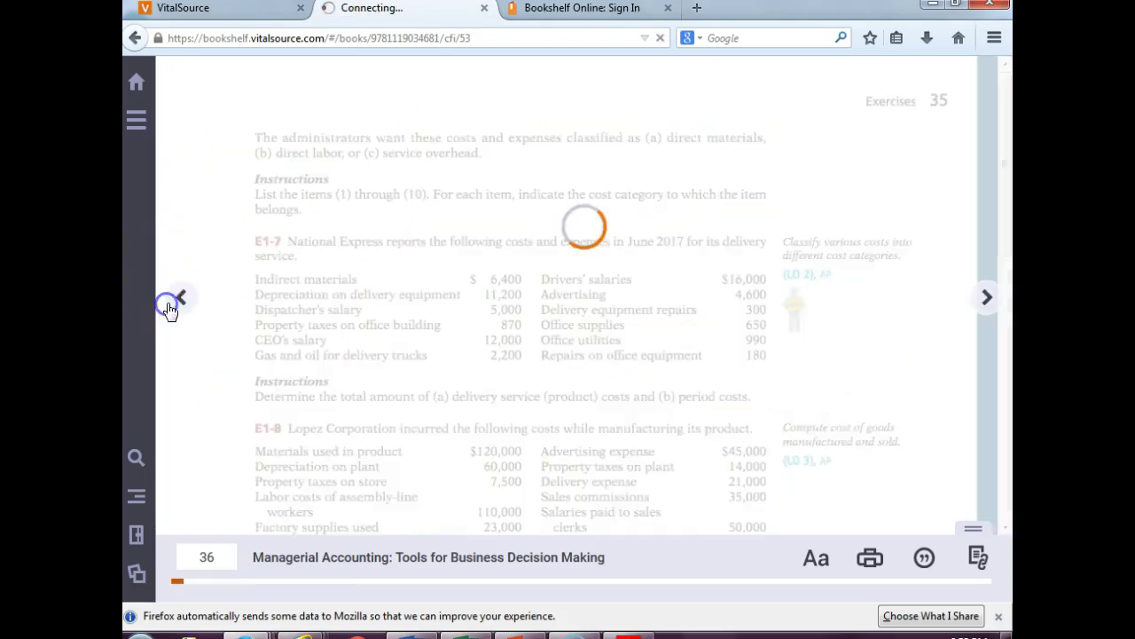
pyautogui.click(138, 86)
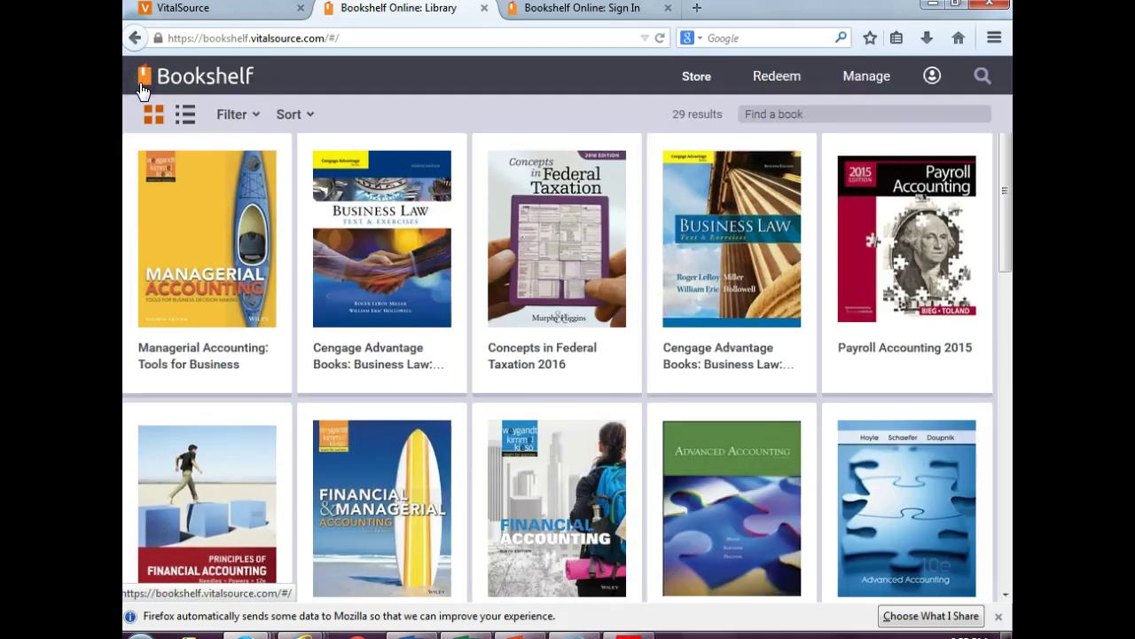
pyautogui.click(135, 38)
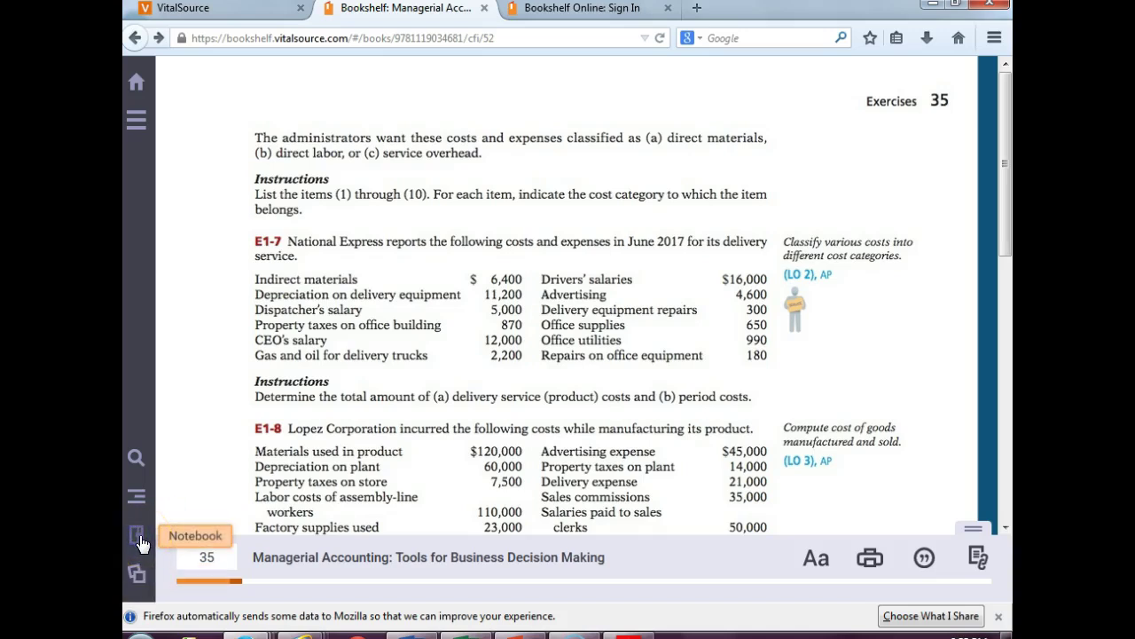
pyautogui.click(137, 535)
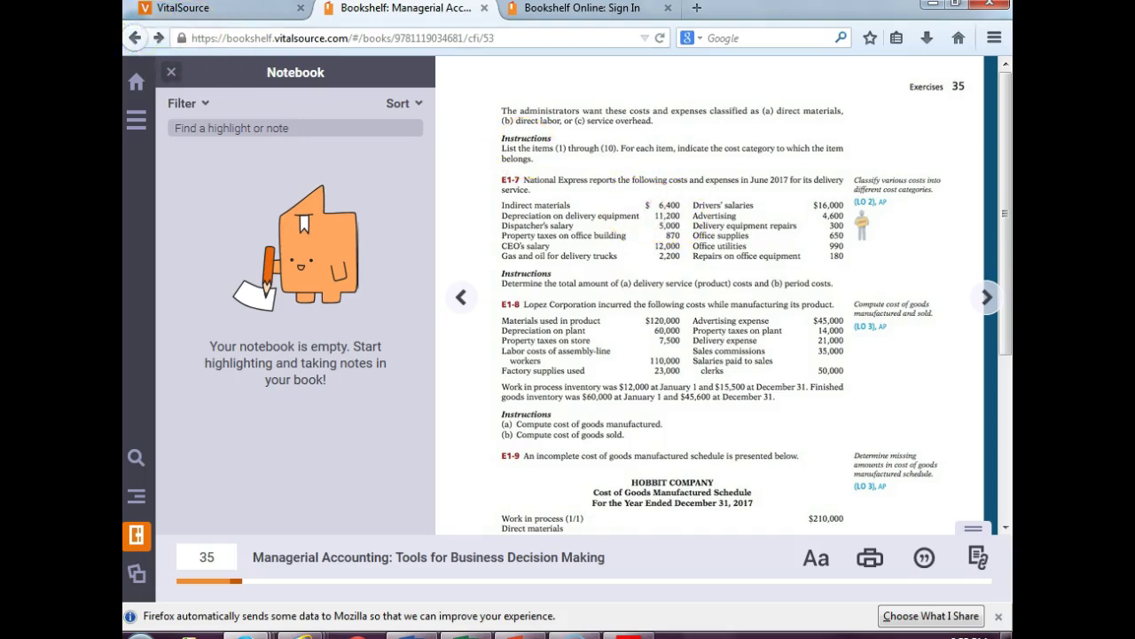
# - Set the print page range to end at page 44 and start printing
pyautogui.click(133, 38)
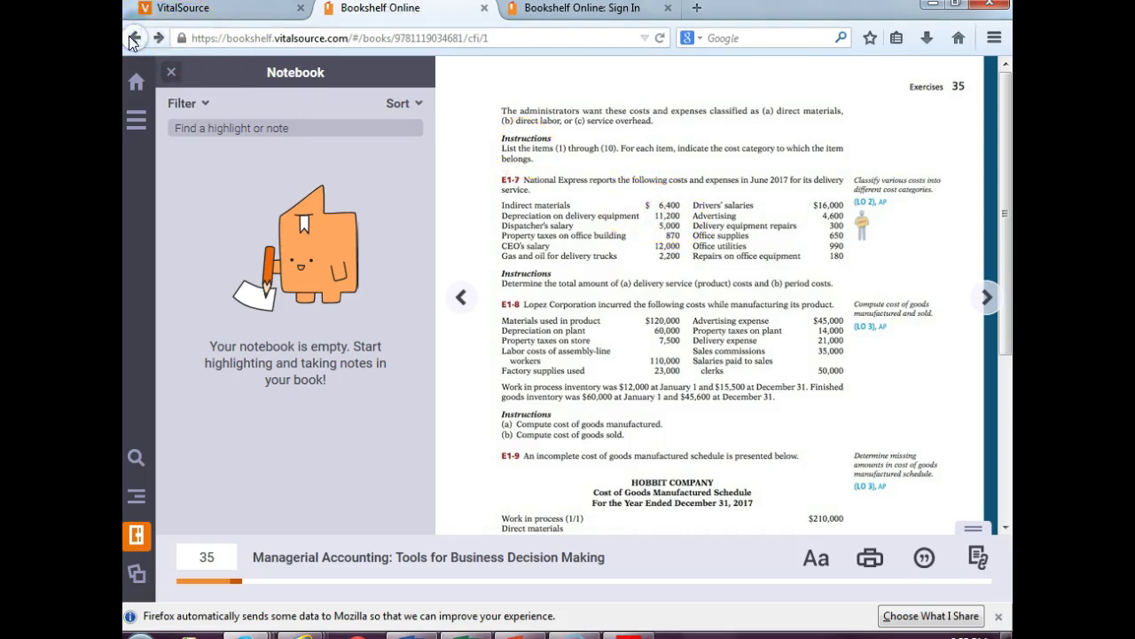
pyautogui.click(869, 556)
pyautogui.press('Escape')
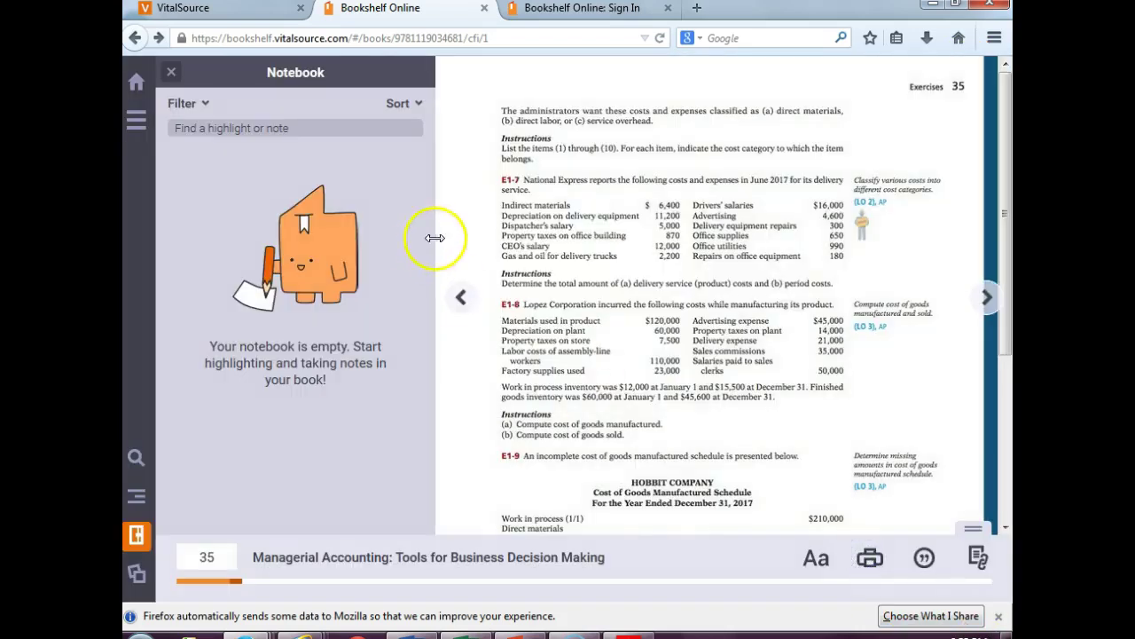
pyautogui.click(867, 558)
pyautogui.click(616, 286)
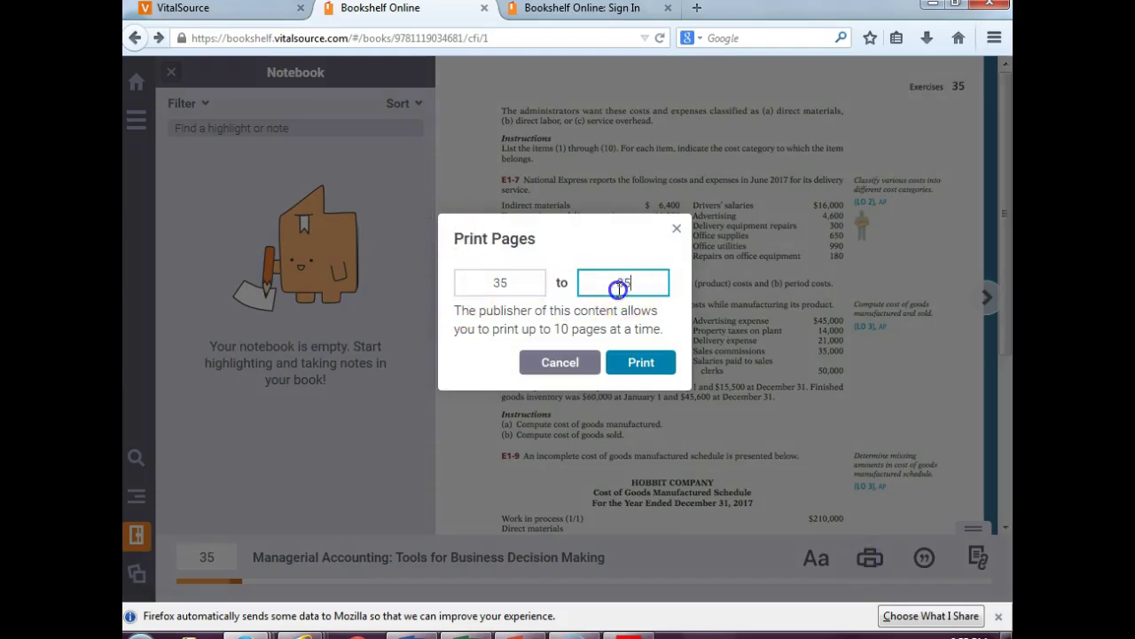
pyautogui.write('44')
pyautogui.click(642, 364)
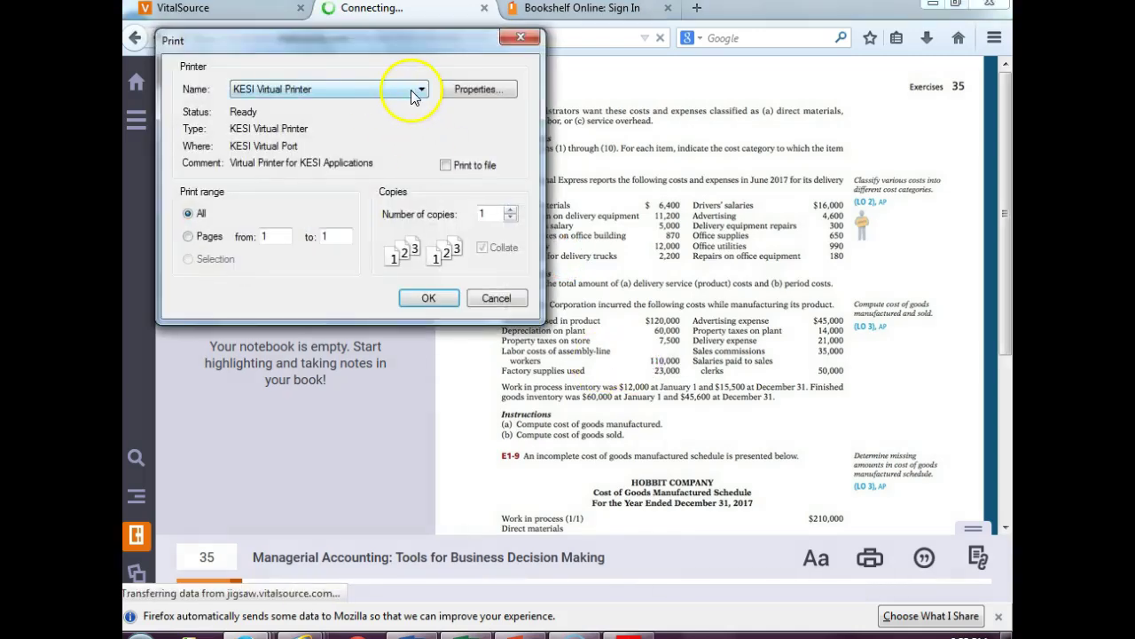
# - Print the pages to Send To OneNote 2013, then bring the syllabus PDF forward
pyautogui.click(410, 90)
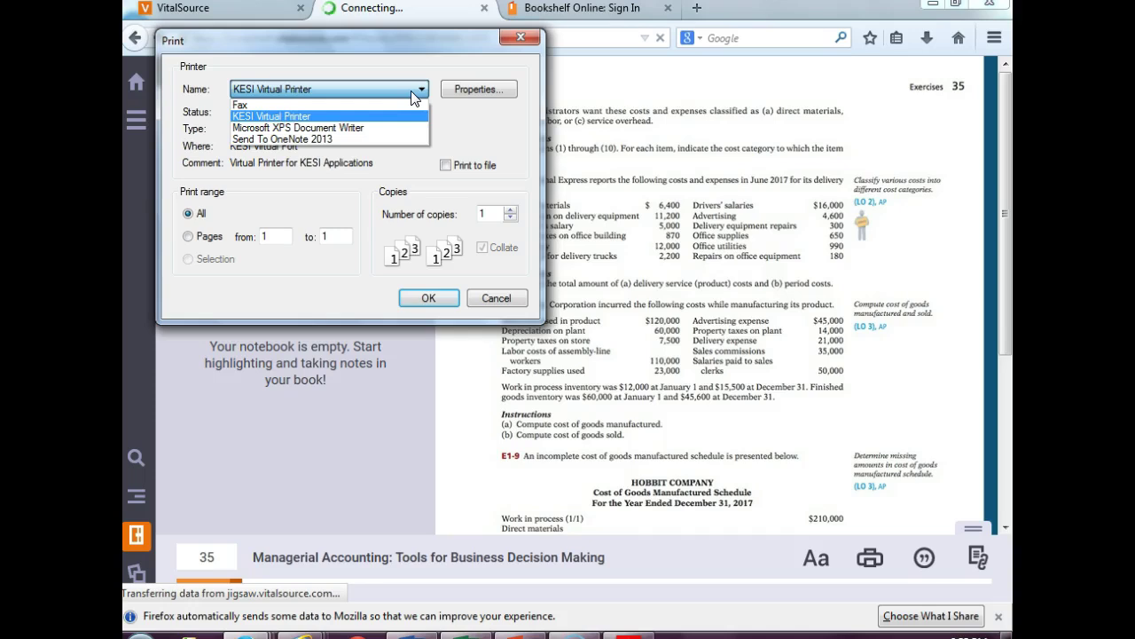
pyautogui.click(367, 139)
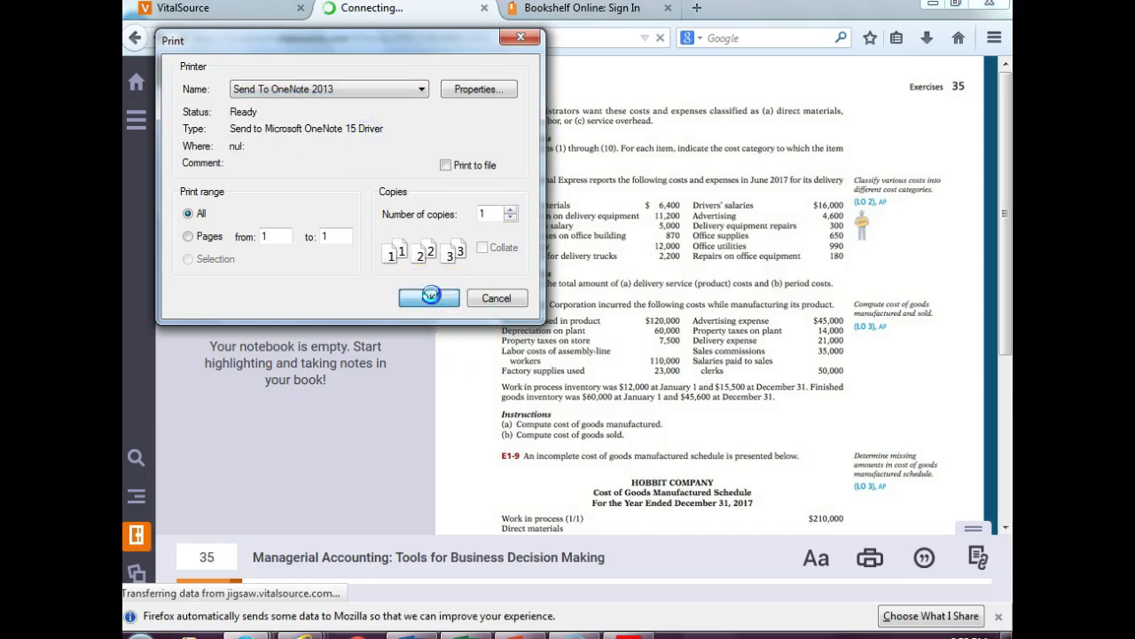
pyautogui.click(436, 298)
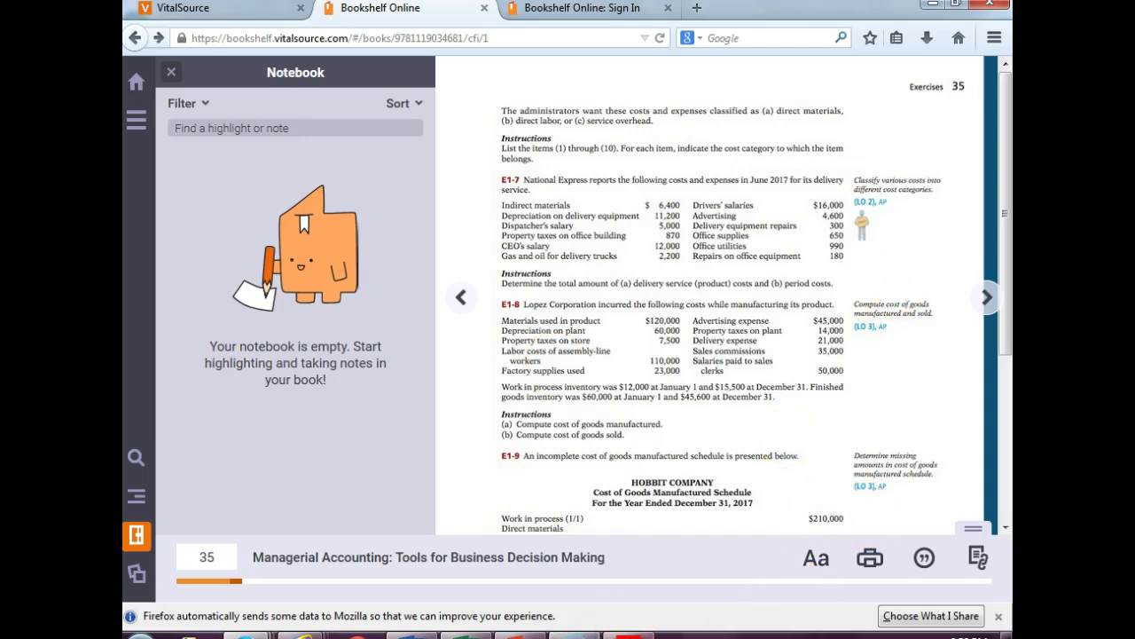
pyautogui.moveTo(311, 635)
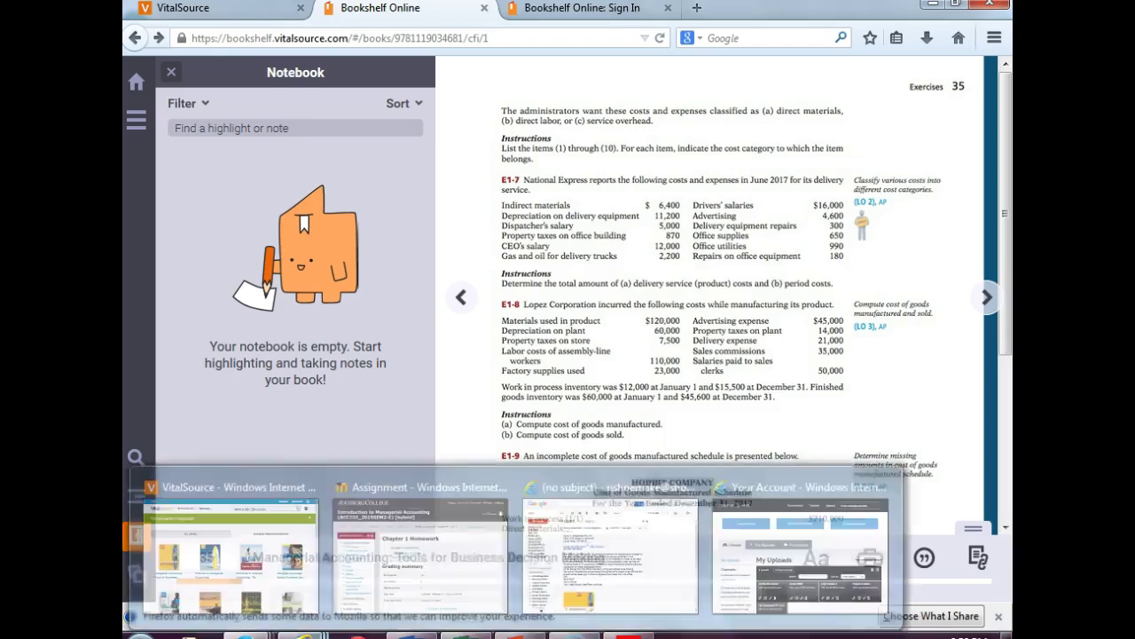
pyautogui.click(628, 636)
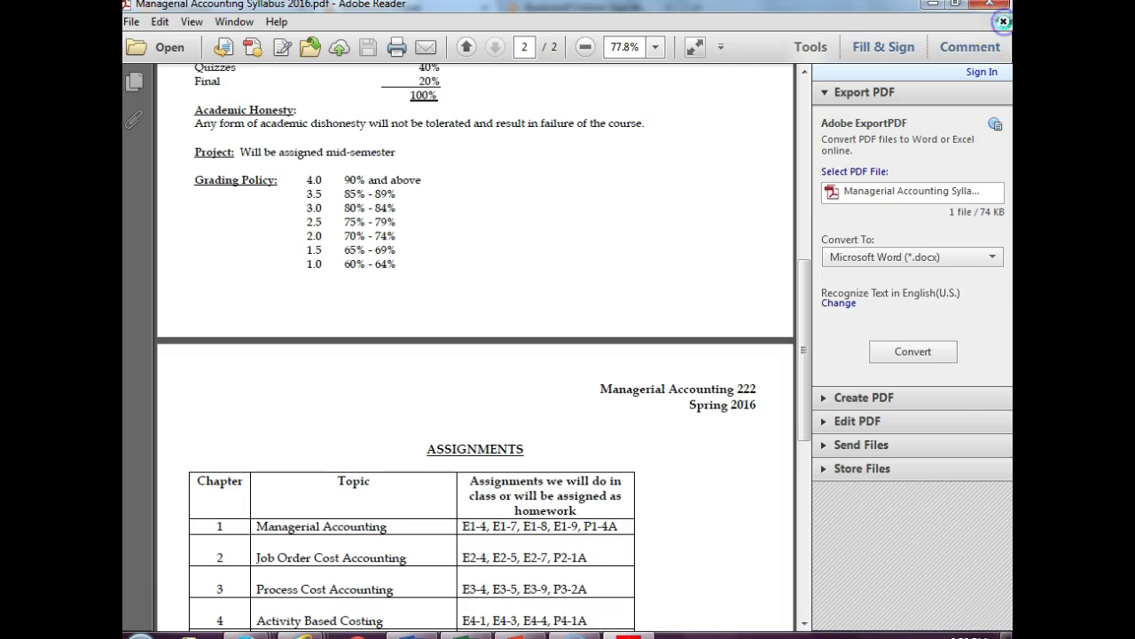
# - Close the Managerial Accounting syllabus PDF in Adobe Reader
pyautogui.click(1002, 22)
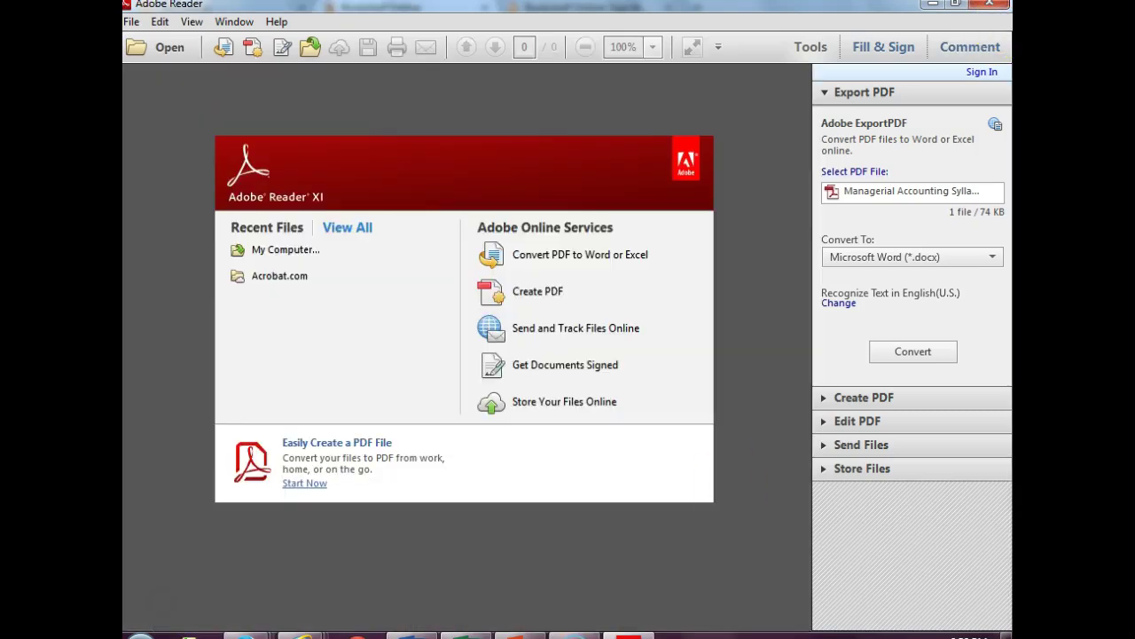
# - Switch to Firefox and close the Bookshelf sign-in tab
pyautogui.moveTo(245, 635)
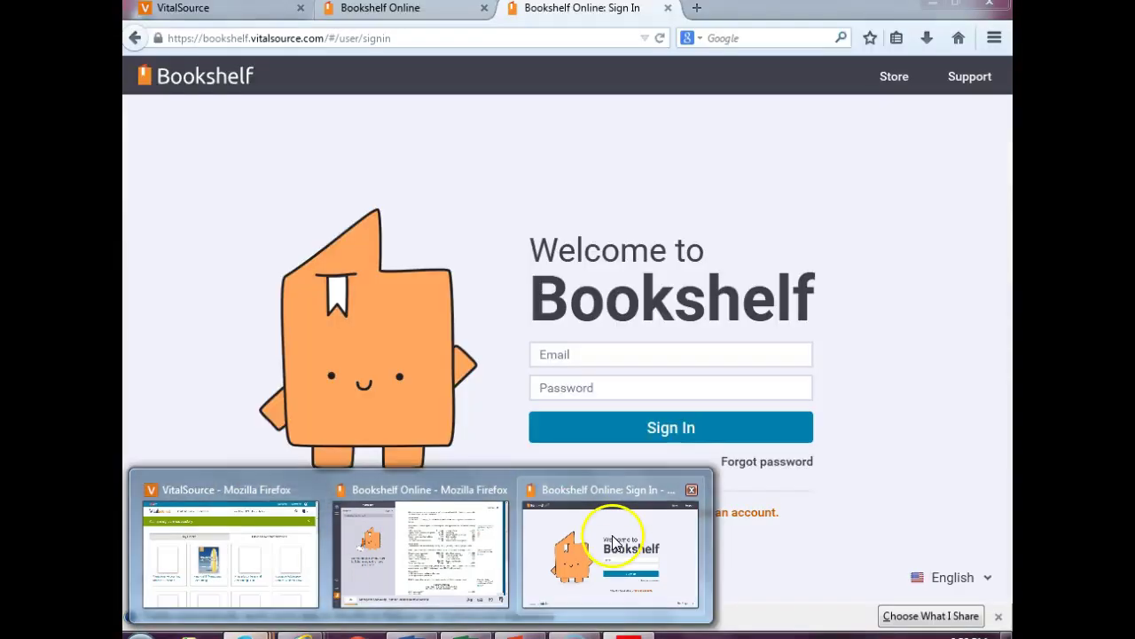
pyautogui.click(613, 541)
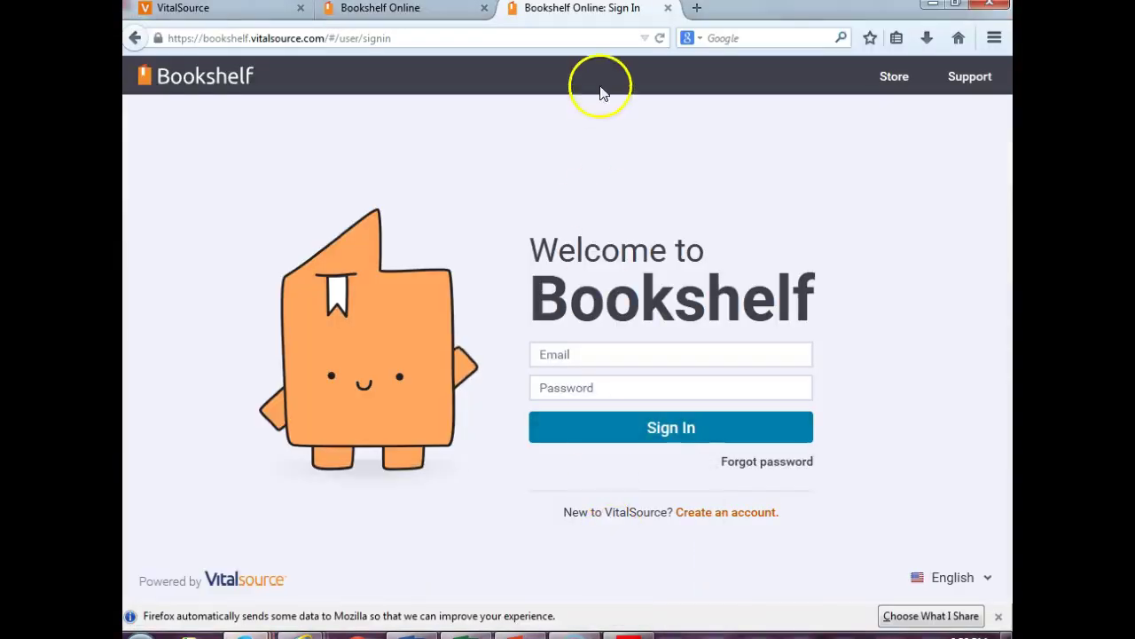
pyautogui.click(668, 8)
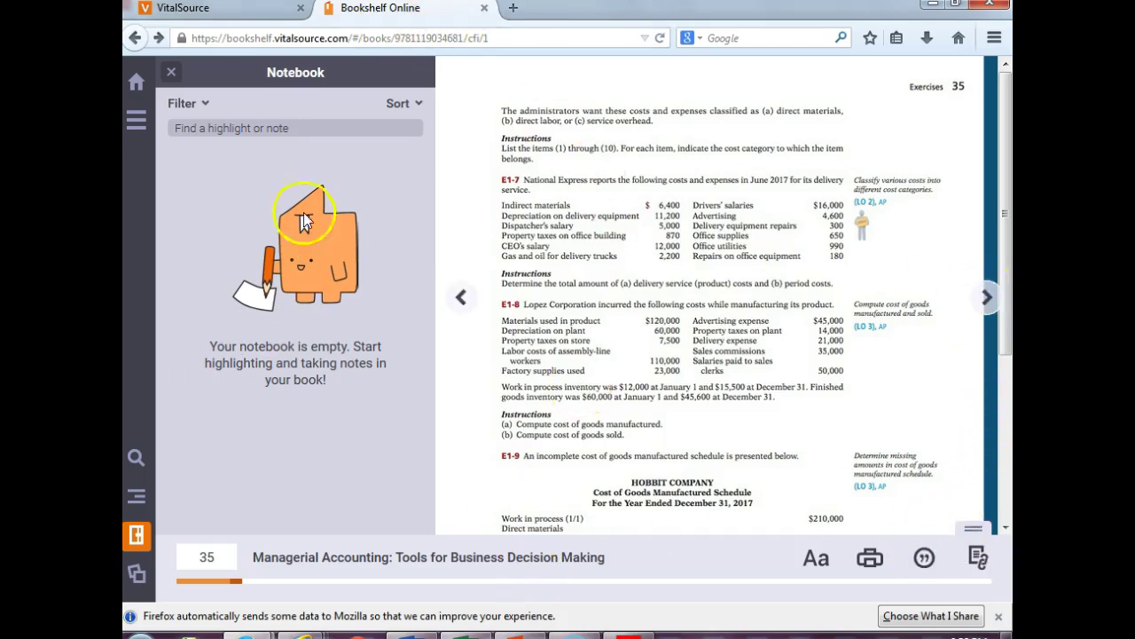
# - Page back and forward to Exercises page 35 and close the Notebook panel
pyautogui.click(462, 300)
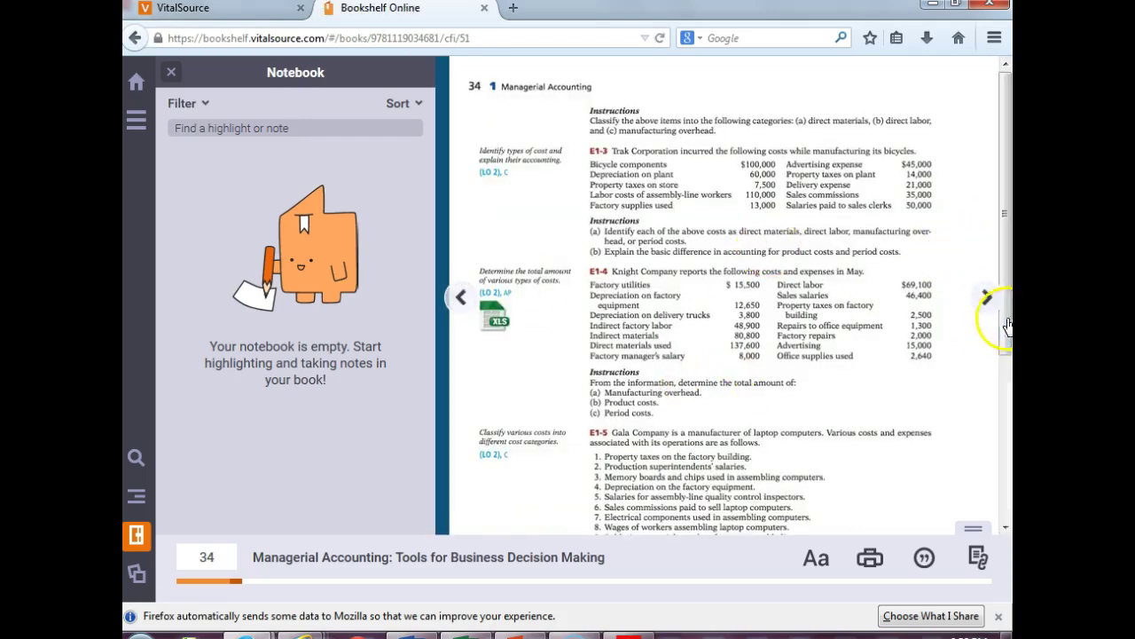
pyautogui.click(461, 300)
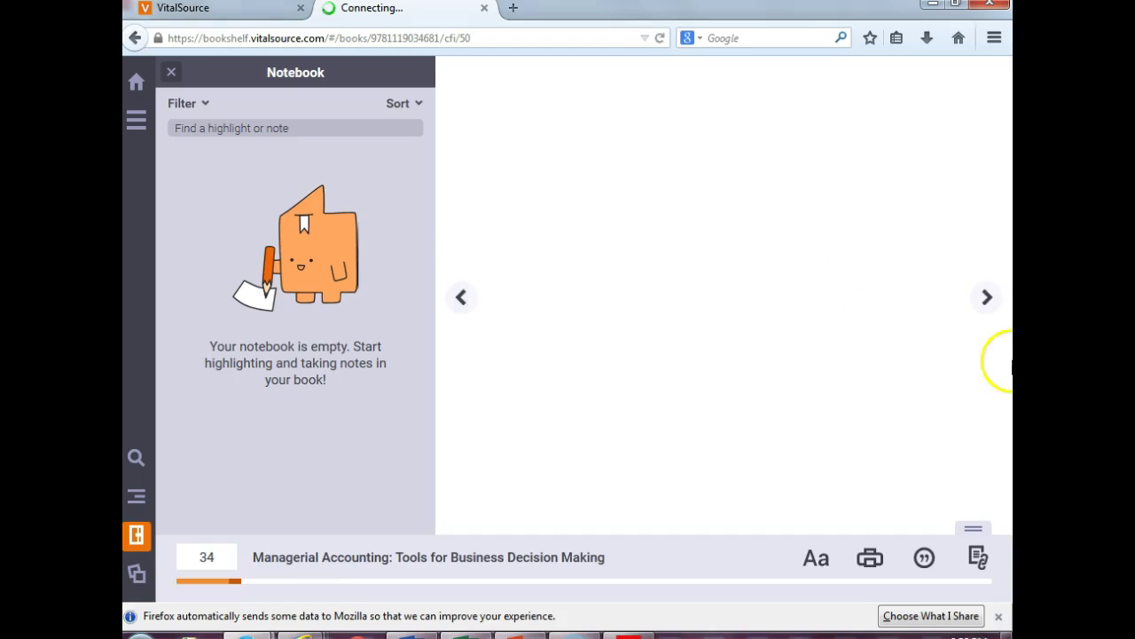
pyautogui.click(983, 297)
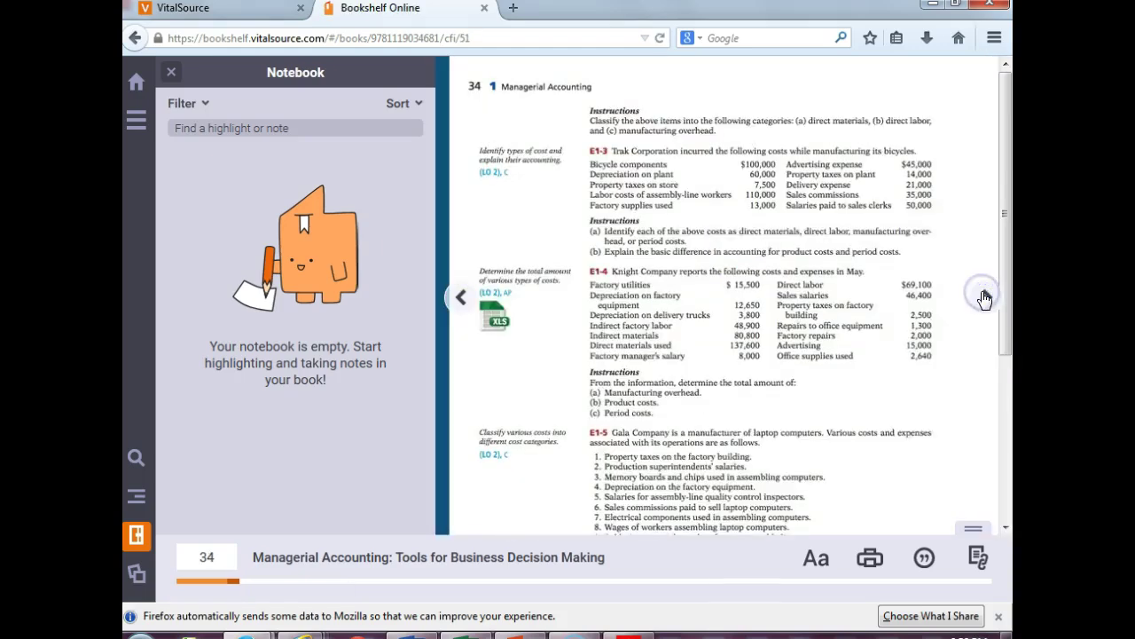
pyautogui.click(984, 299)
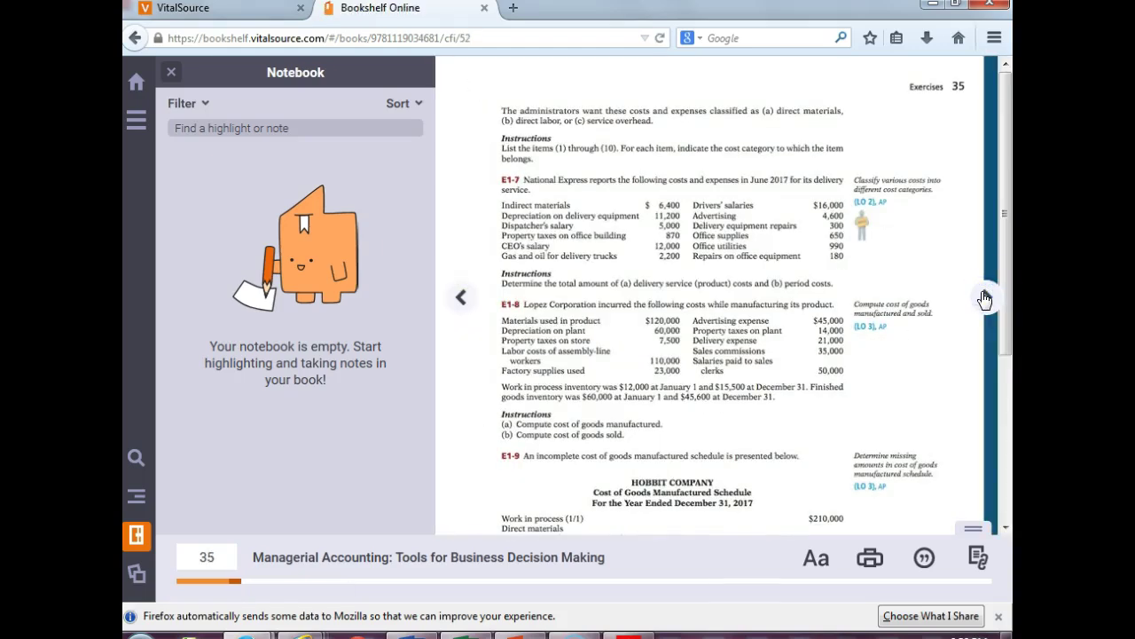
pyautogui.click(870, 557)
pyautogui.click(171, 74)
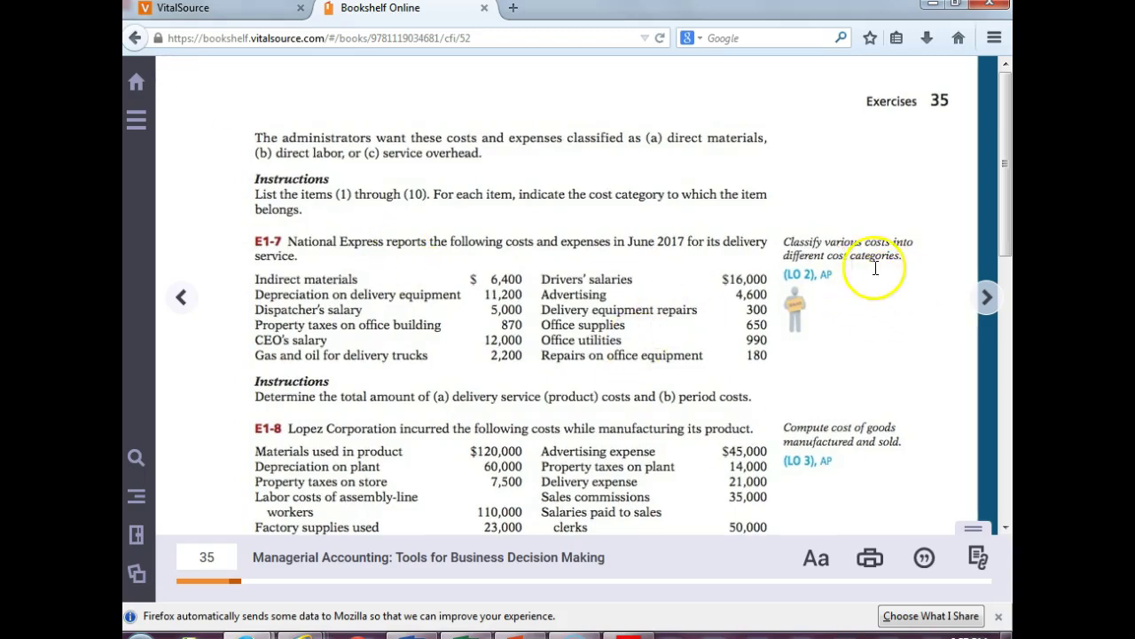
# - Restore the browser window from maximized and drag it down to about half height
pyautogui.moveTo(1003, 242); pyautogui.dragTo(1003, 253)
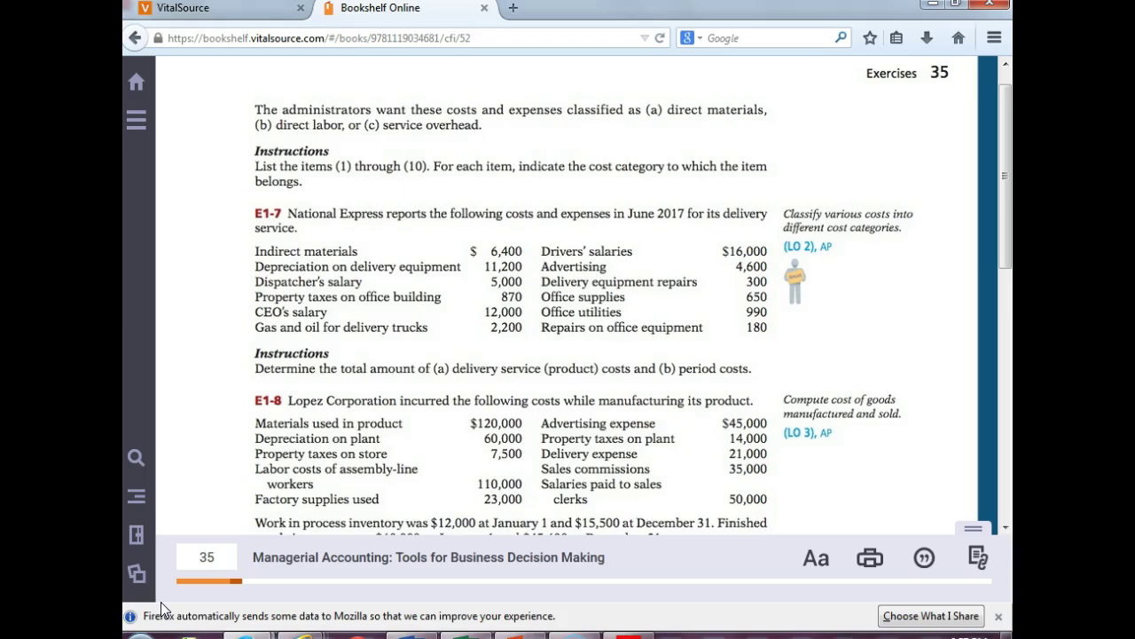
pyautogui.moveTo(1008, 243); pyautogui.dragTo(1007, 258)
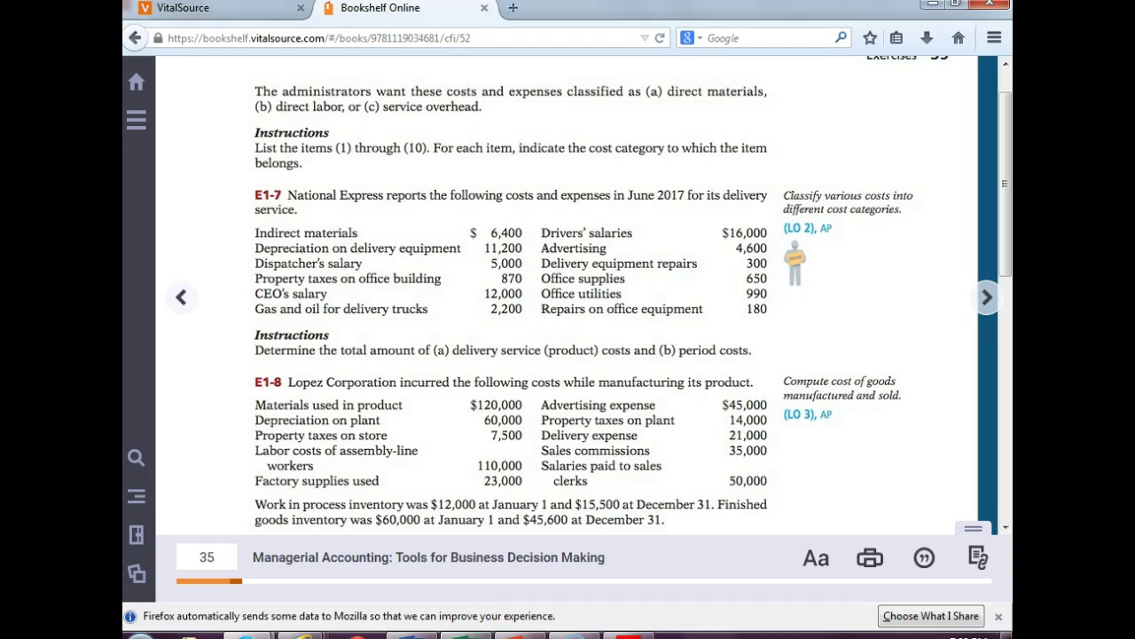
pyautogui.moveTo(528, 632)
pyautogui.click(960, 11)
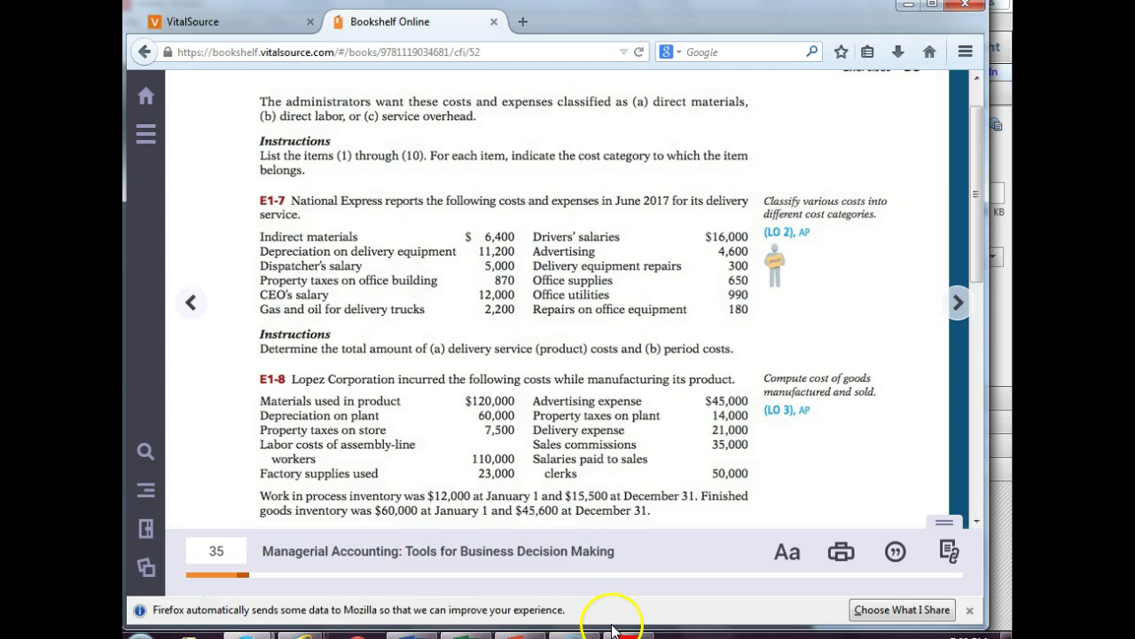
pyautogui.moveTo(731, 627); pyautogui.dragTo(688, 467)
# - Add a new blank Sheet1, widen column A, and enter 'Product Costs' in A1
pyautogui.click(466, 635)
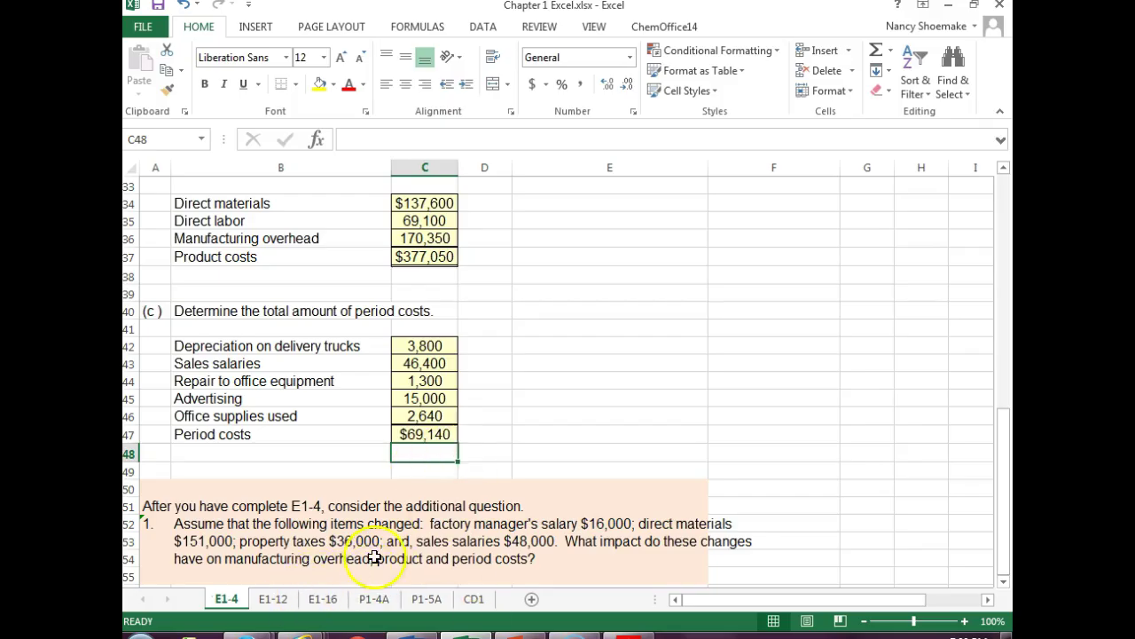
pyautogui.click(532, 599)
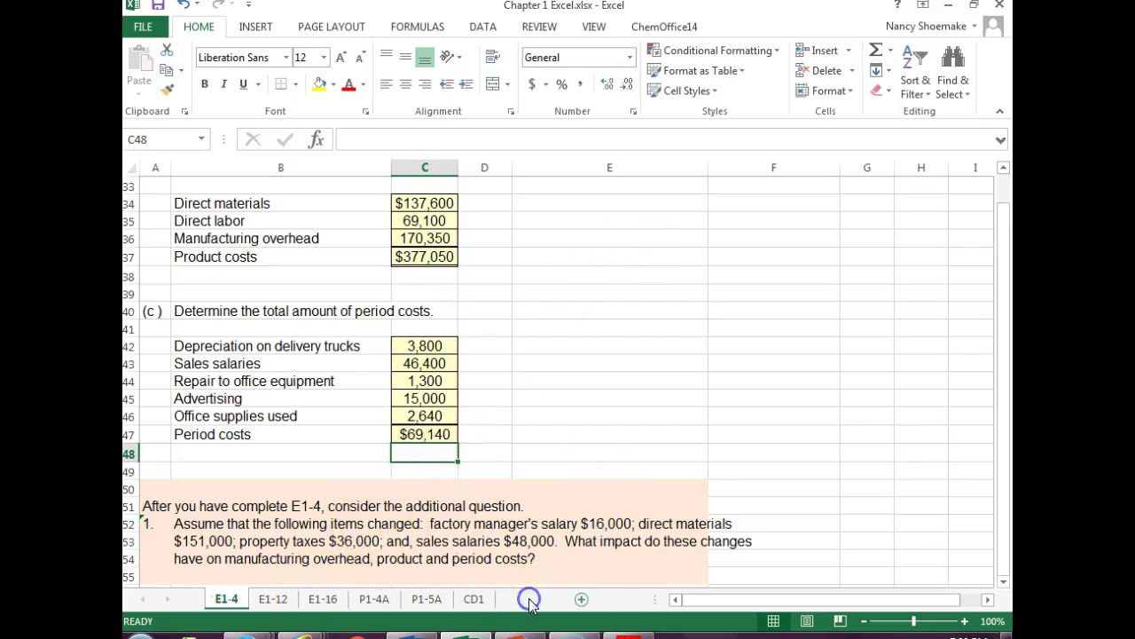
pyautogui.moveTo(199, 175); pyautogui.dragTo(337, 175)
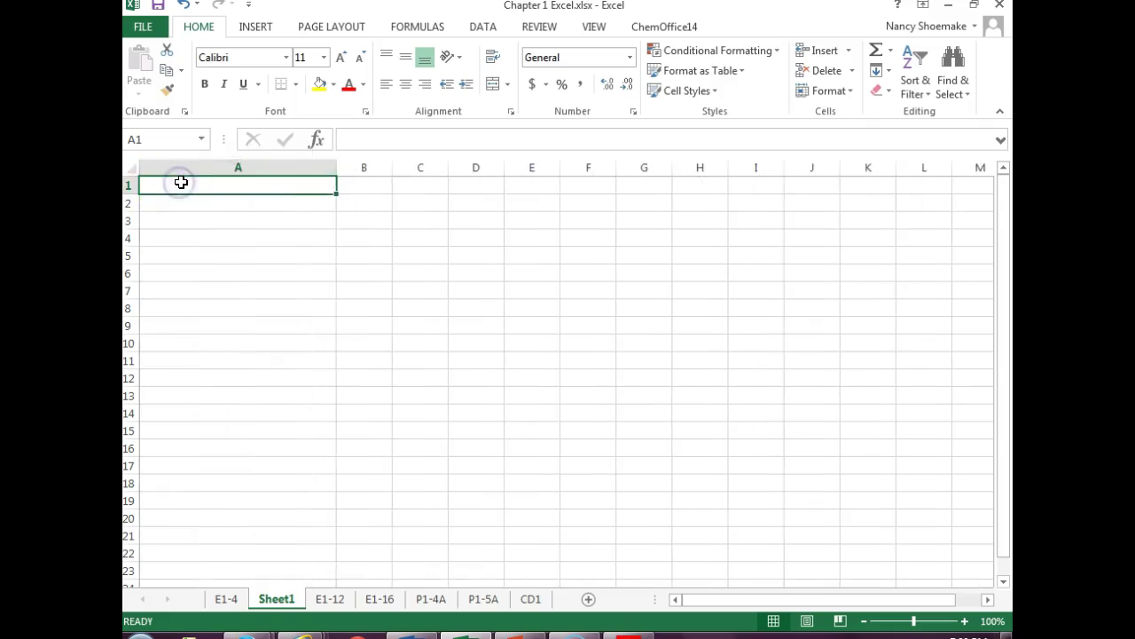
pyautogui.write('Product Costs')
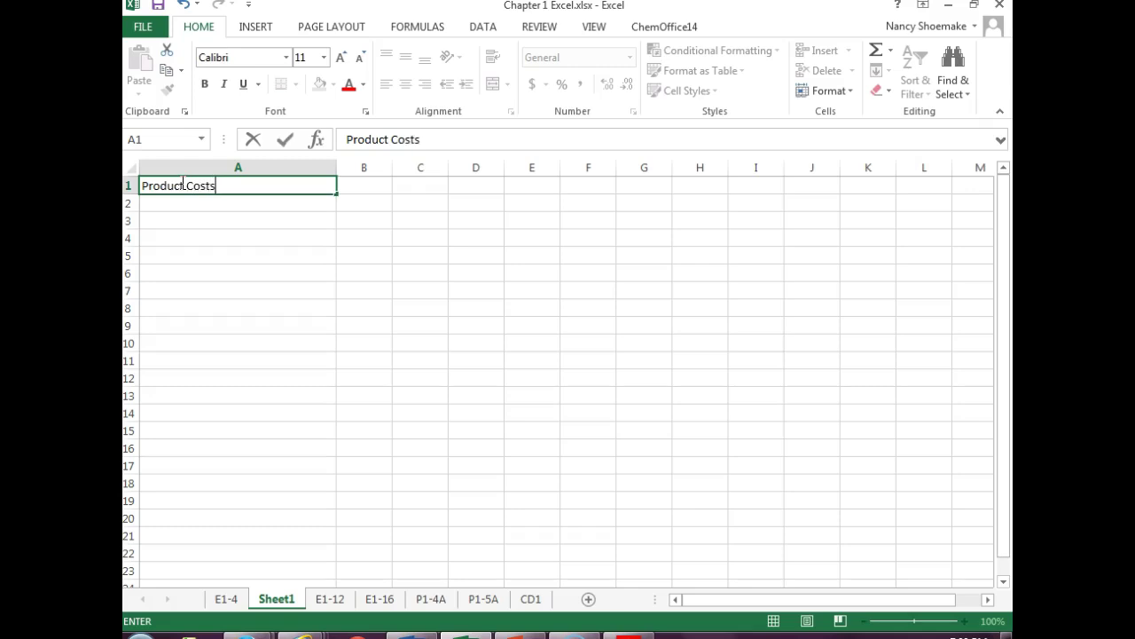
pyautogui.click(286, 185)
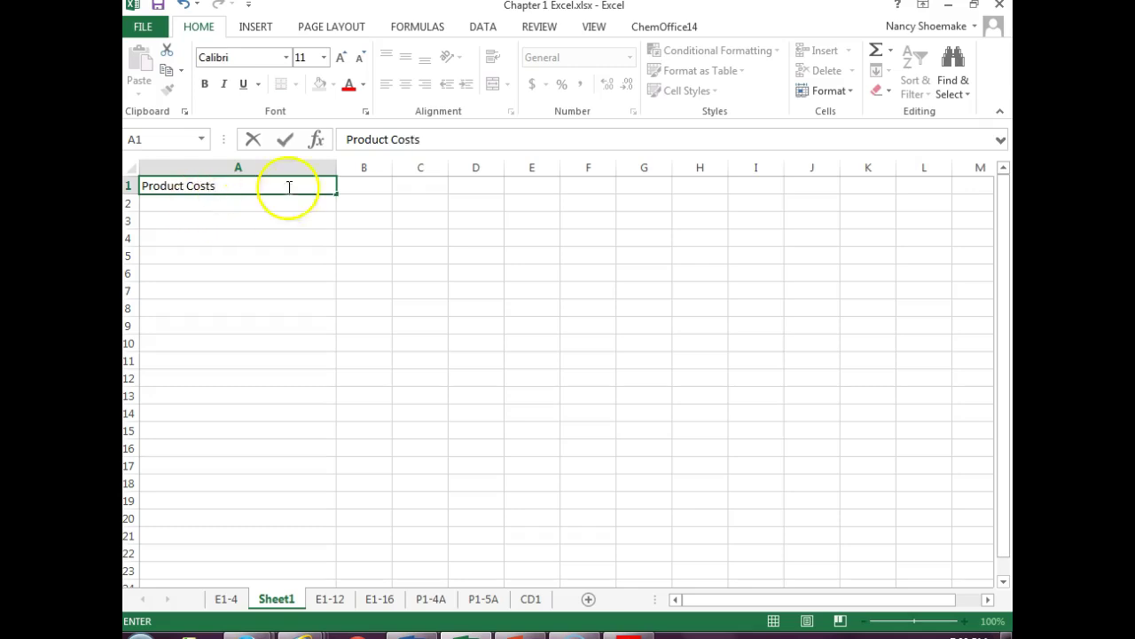
pyautogui.moveTo(167, 187); pyautogui.dragTo(380, 191)
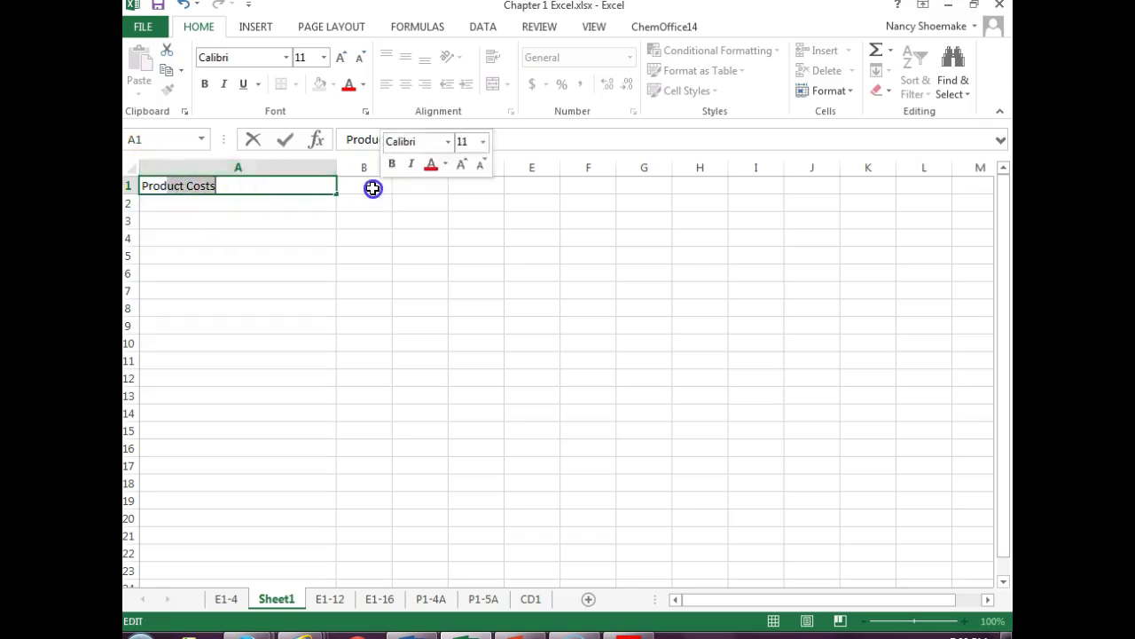
pyautogui.click(377, 188)
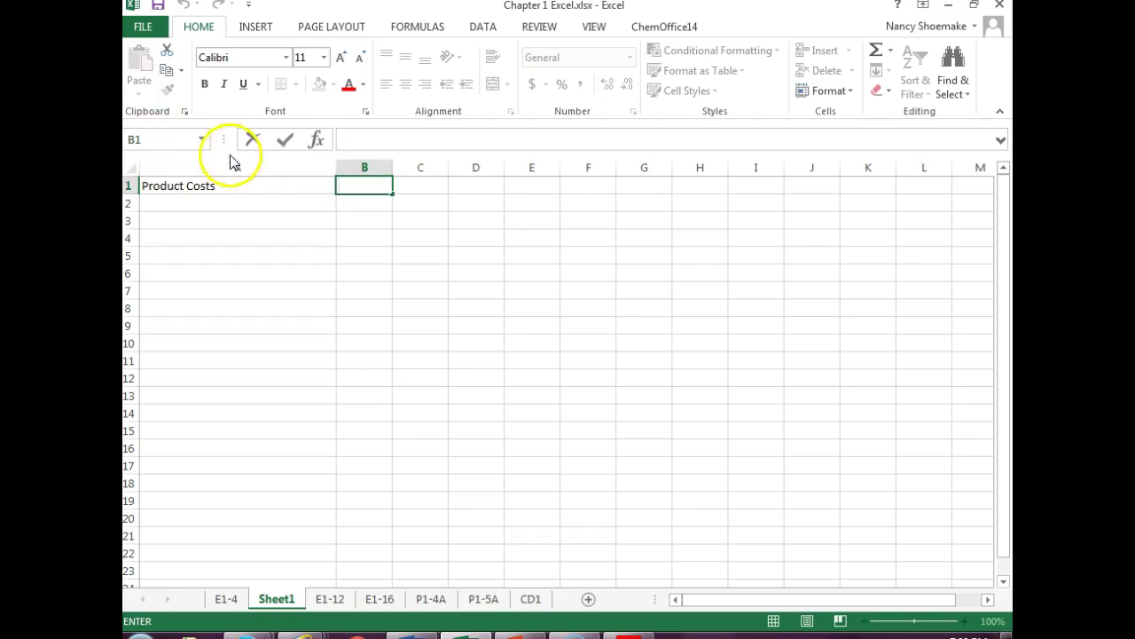
pyautogui.moveTo(198, 186); pyautogui.dragTo(376, 186)
pyautogui.click(373, 185)
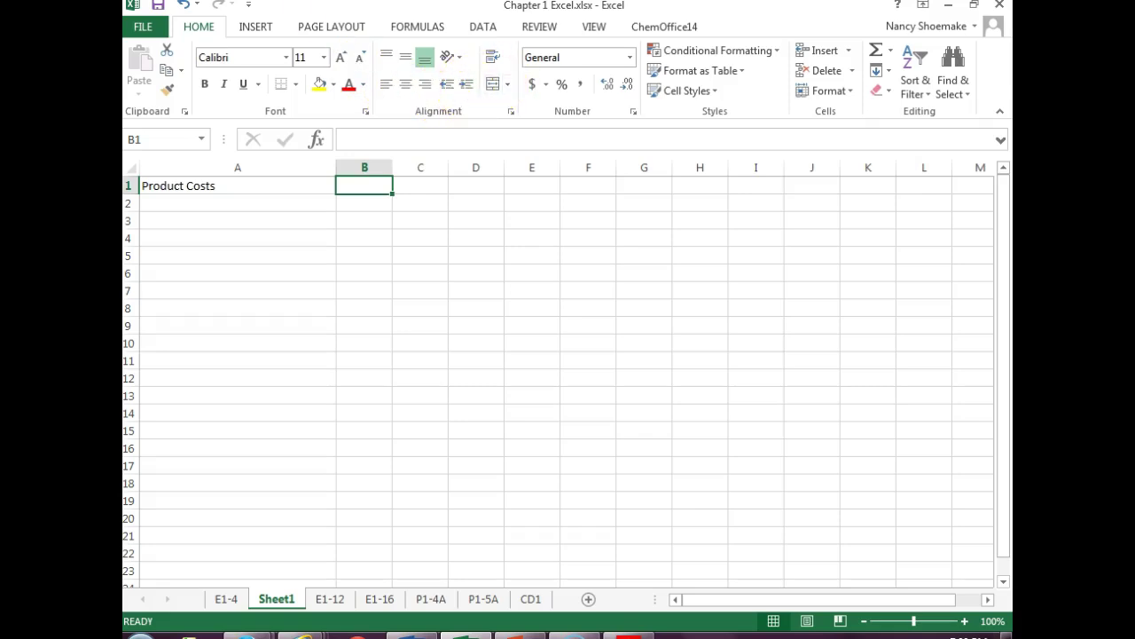
# - Turn on Wrap text for cell B1 in the Alignment dialog, then select A1:B1
pyautogui.click(510, 113)
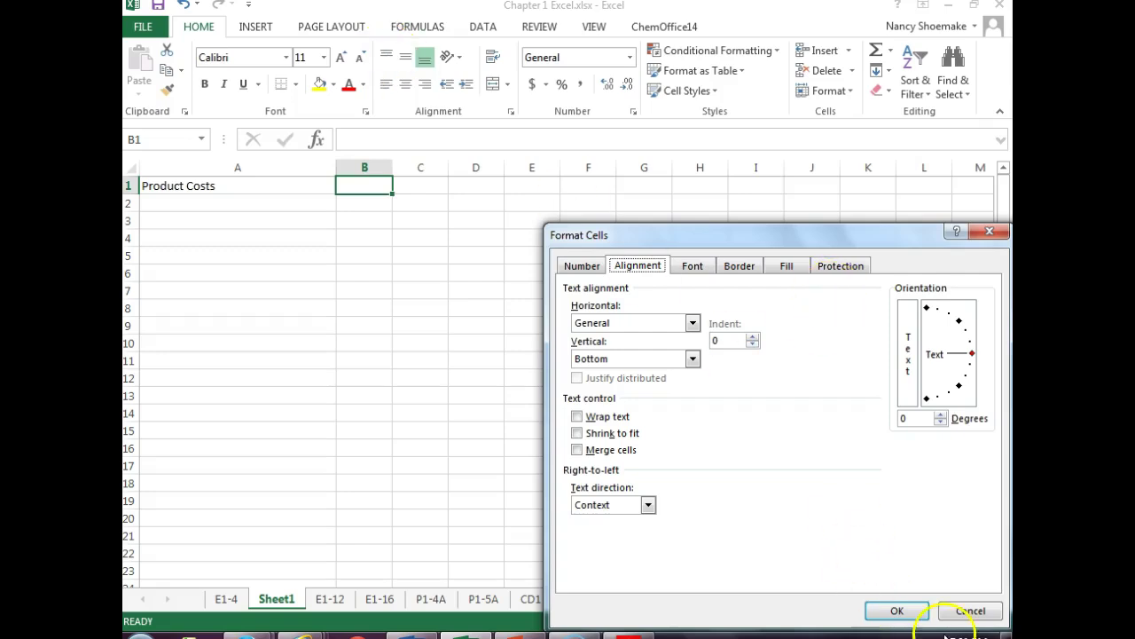
pyautogui.click(577, 417)
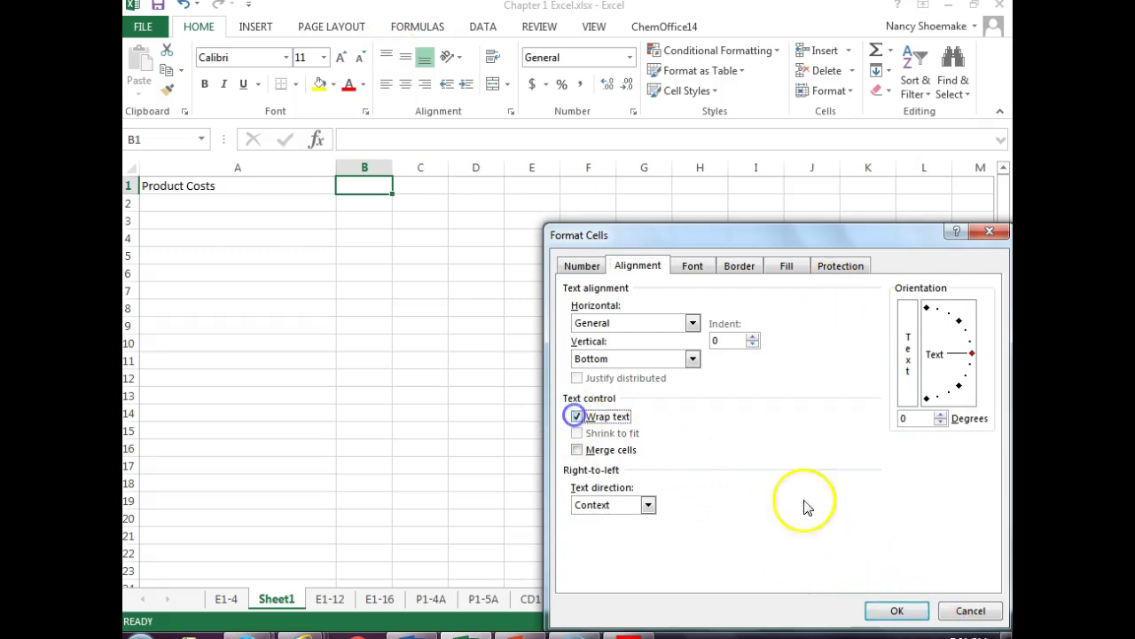
pyautogui.click(901, 611)
pyautogui.moveTo(190, 185); pyautogui.dragTo(350, 187)
pyautogui.rightClick(350, 188)
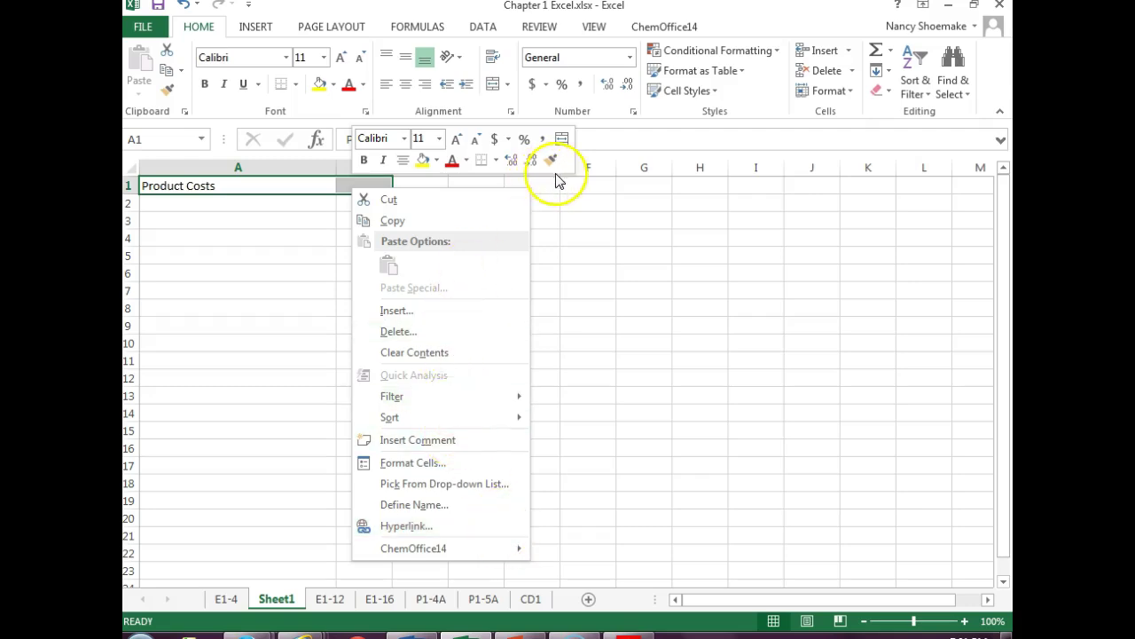
# - Merge and center 'Product Costs' across A1:B1 and widen column E
pyautogui.click(563, 222)
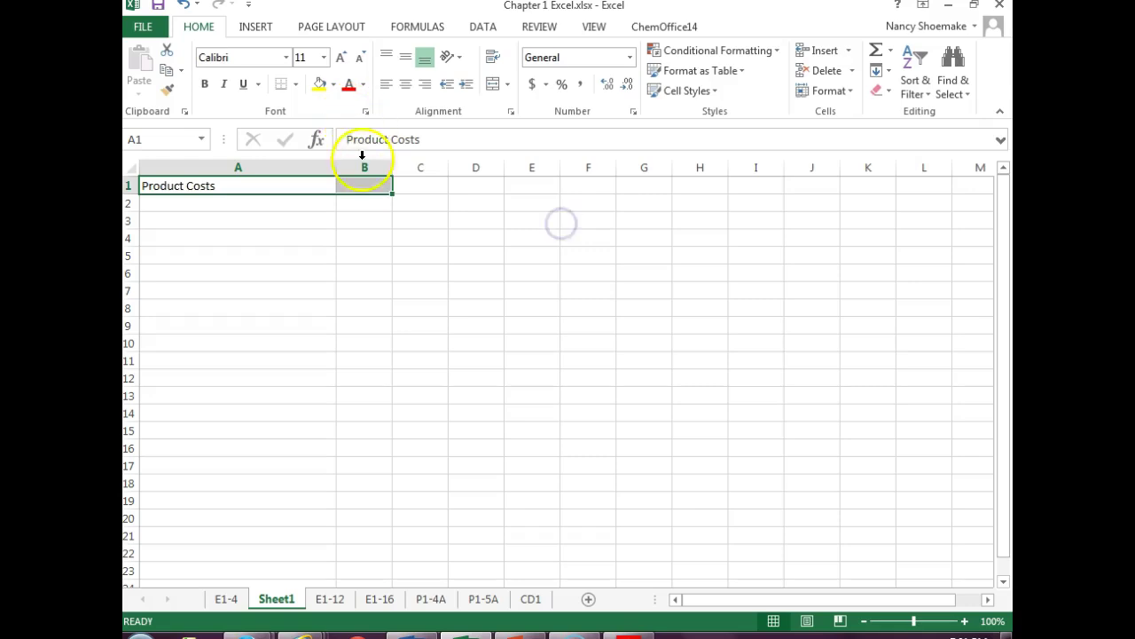
pyautogui.click(498, 85)
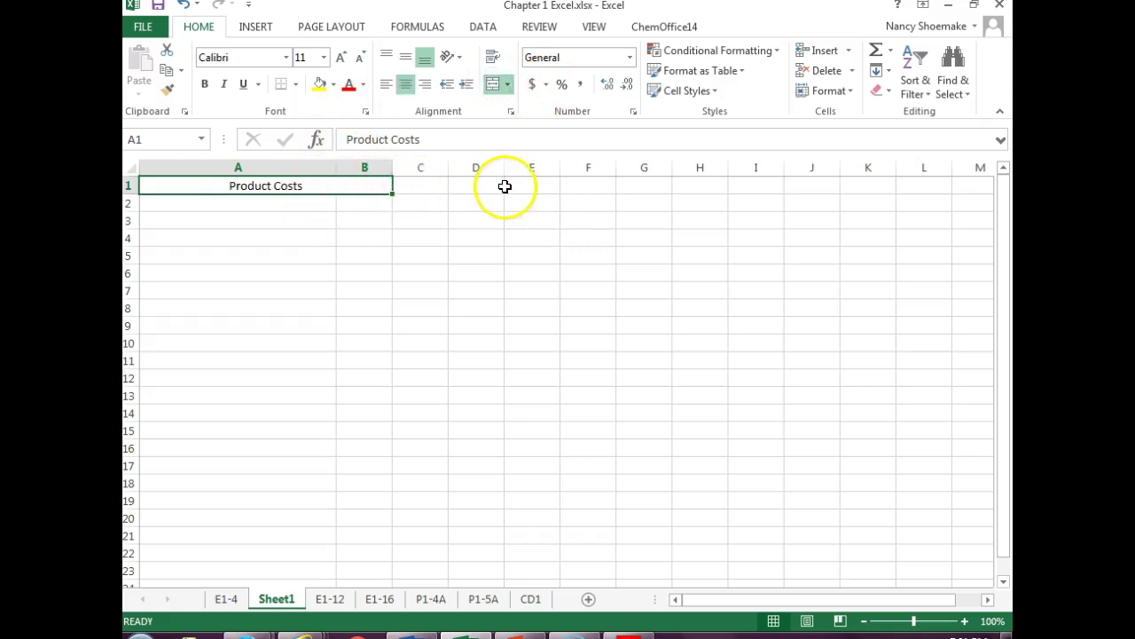
pyautogui.moveTo(527, 187); pyautogui.dragTo(670, 183)
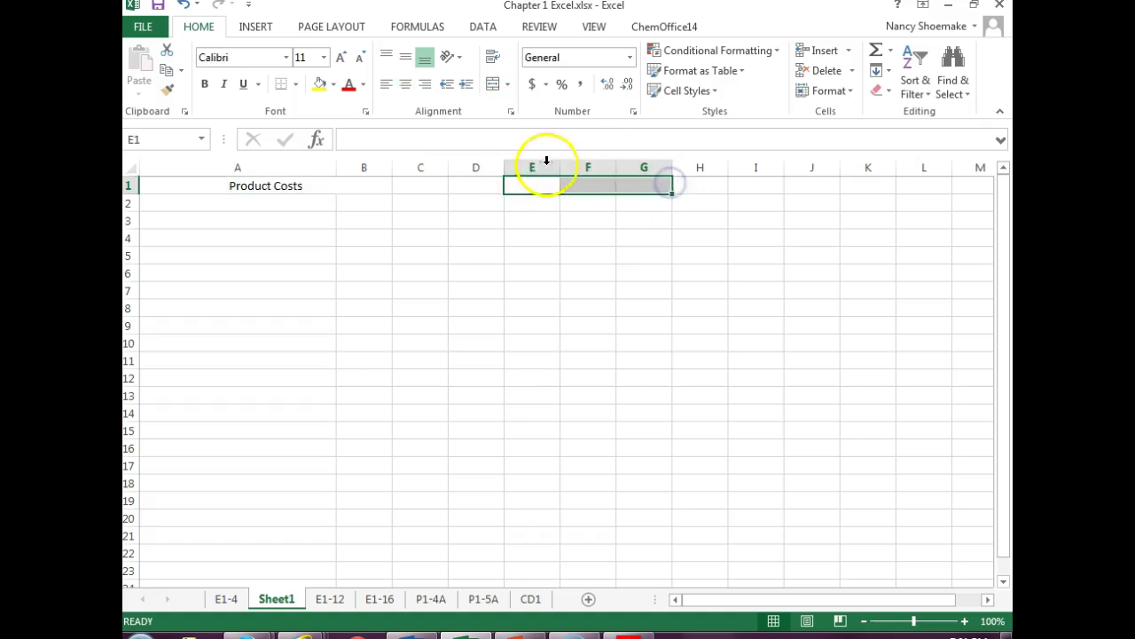
pyautogui.moveTo(559, 167); pyautogui.dragTo(658, 168)
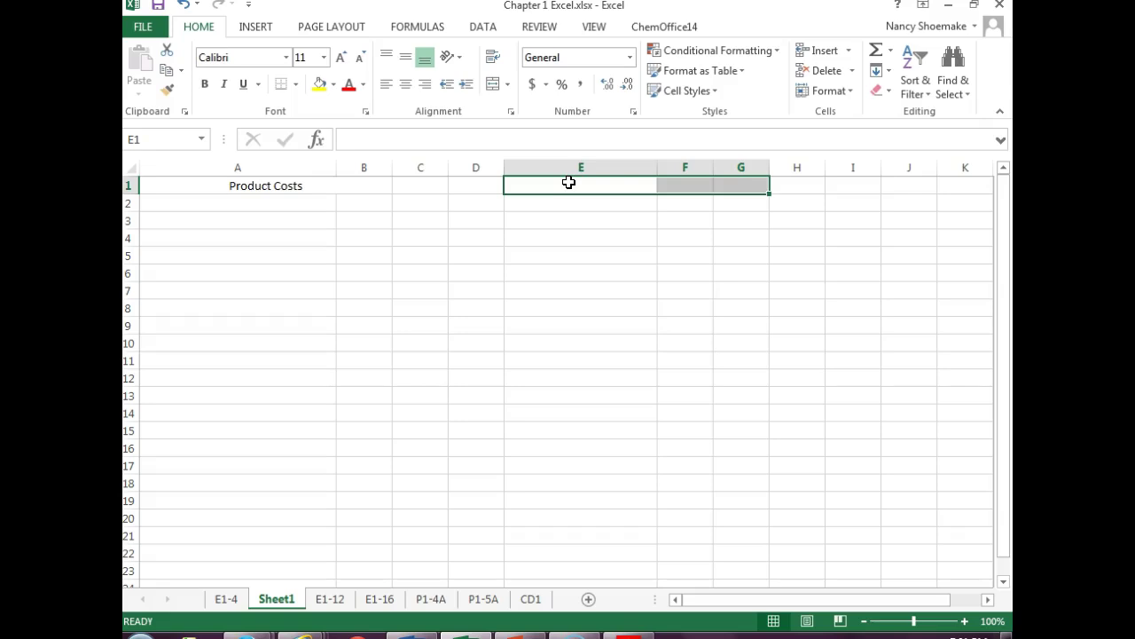
# - Enter 'Period Costs' in E1 and merge and center it across E1:G1
pyautogui.write('Period Costs')
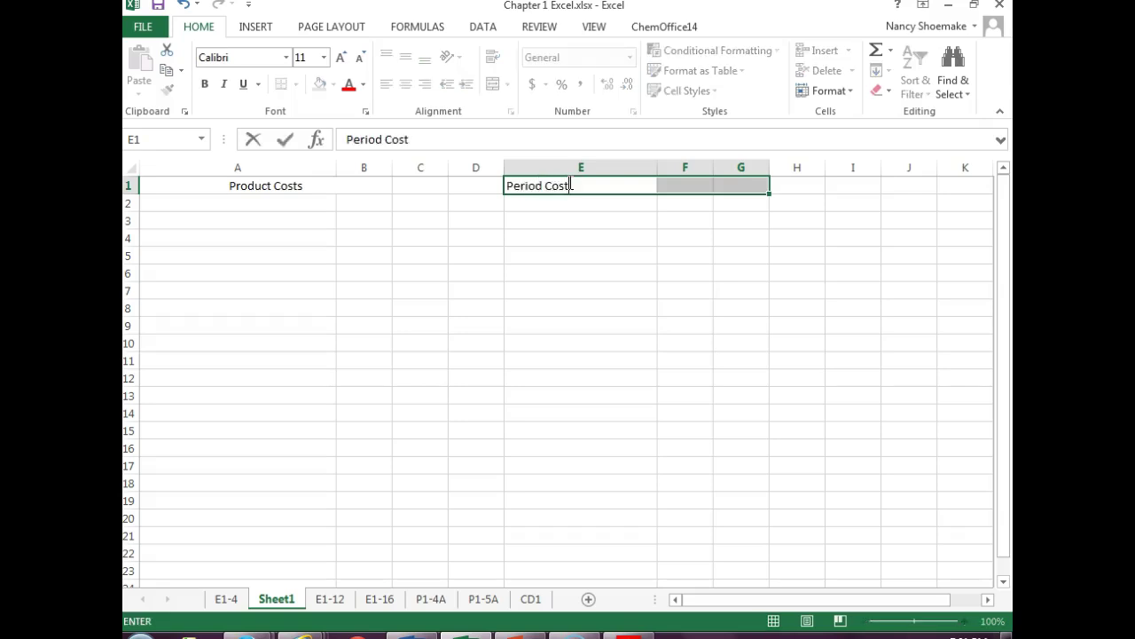
pyautogui.click(494, 88)
pyautogui.click(625, 218)
pyautogui.click(593, 187)
pyautogui.moveTo(594, 187); pyautogui.dragTo(732, 185)
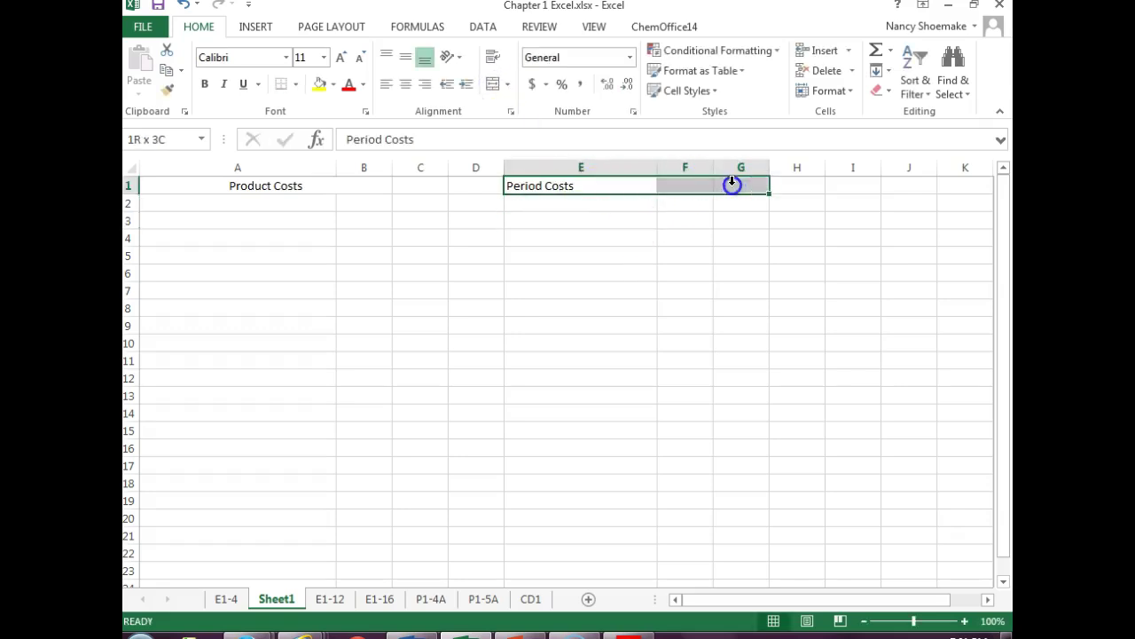
pyautogui.click(494, 83)
pyautogui.click(272, 217)
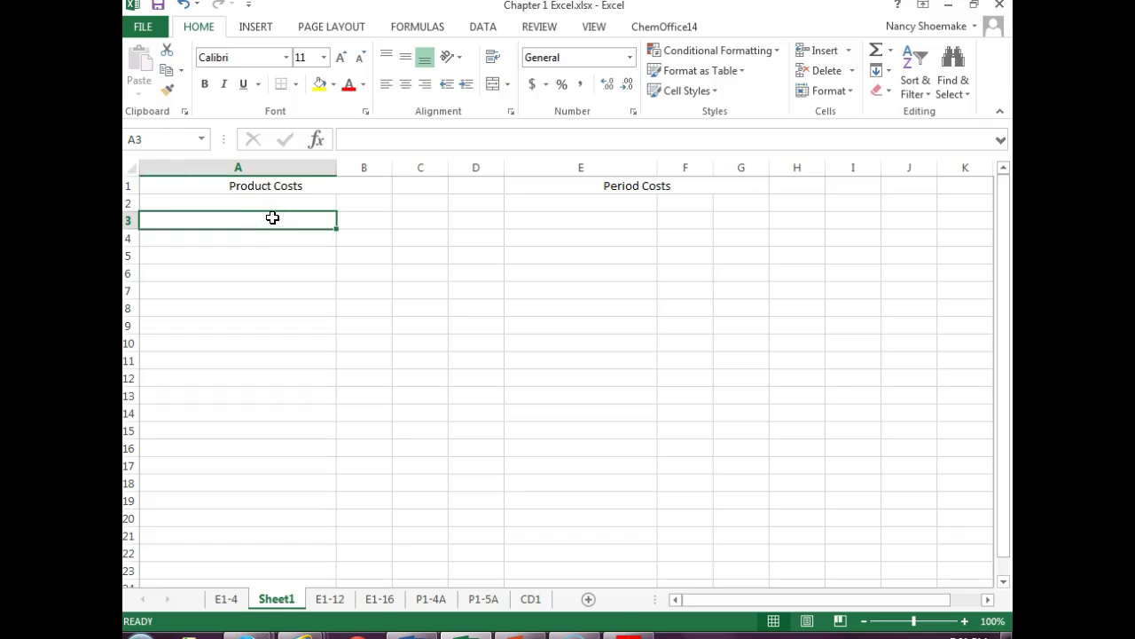
# - Move the Excel window below the E1-7 textbook page and enter Indirect Materials in A3
pyautogui.click(974, 6)
pyautogui.moveTo(878, 18); pyautogui.dragTo(876, 373)
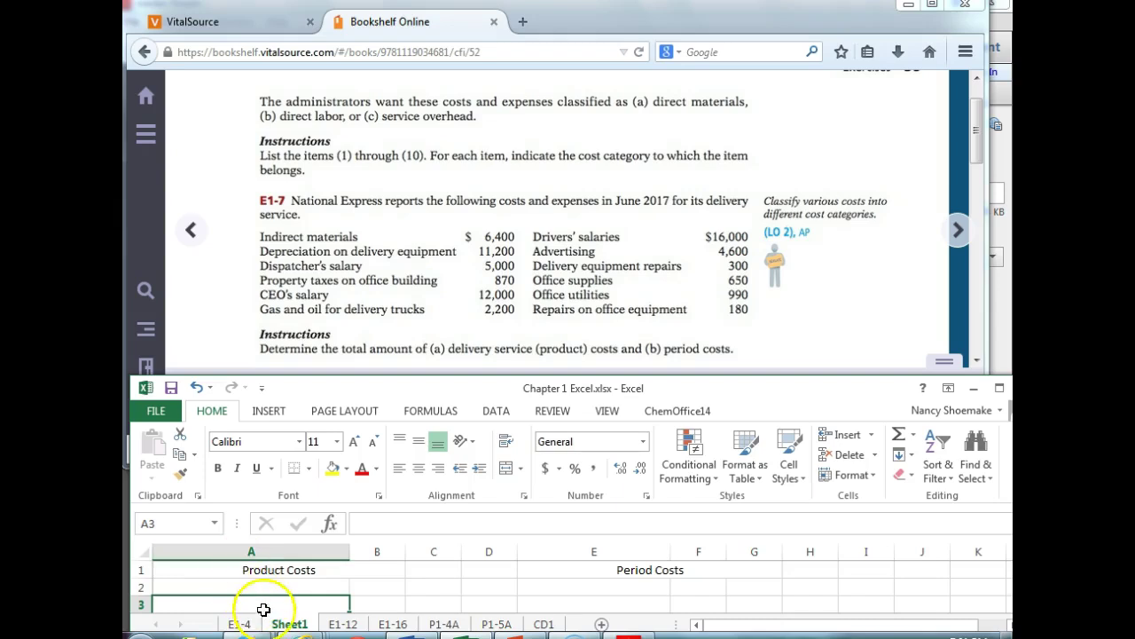
pyautogui.click(422, 383)
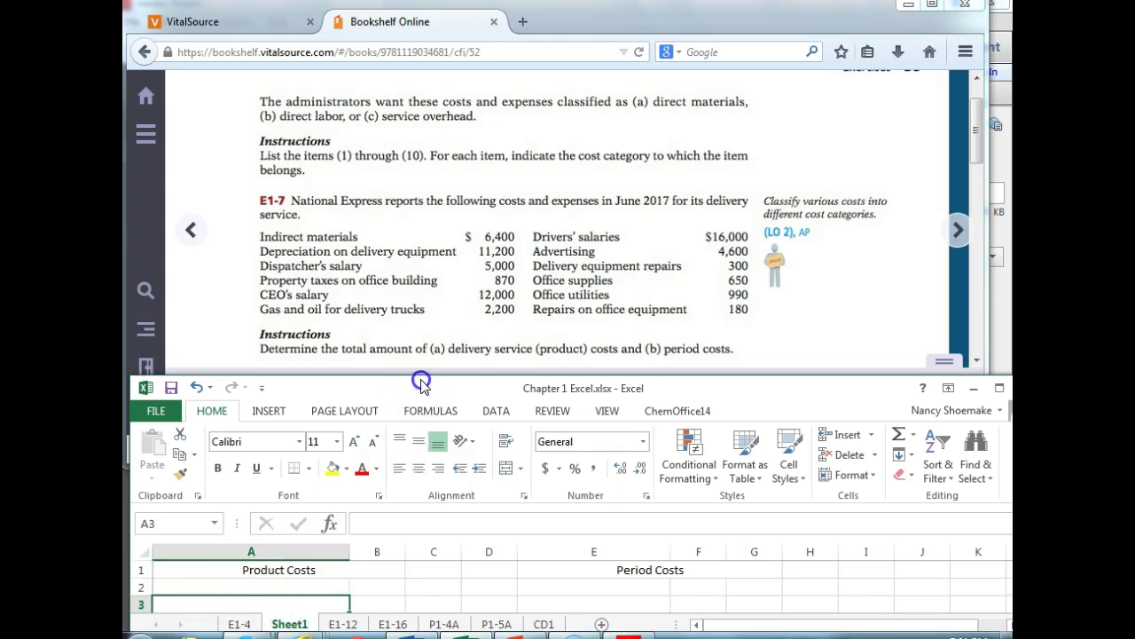
pyautogui.moveTo(421, 383); pyautogui.dragTo(424, 377)
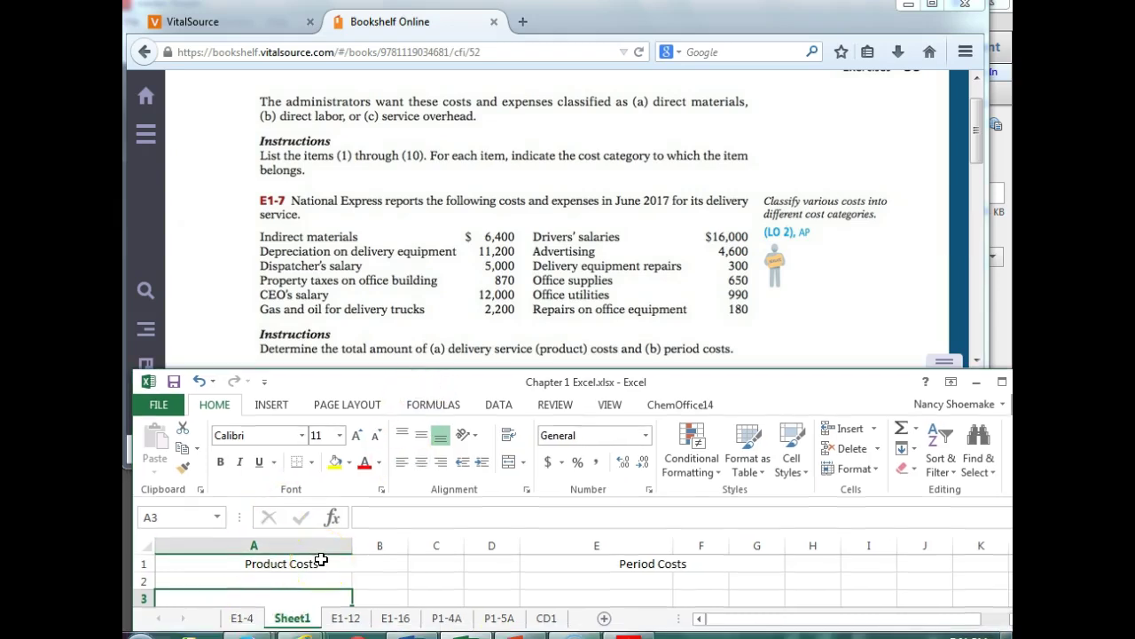
pyautogui.write('Indirect Materials')
pyautogui.press('Tab')
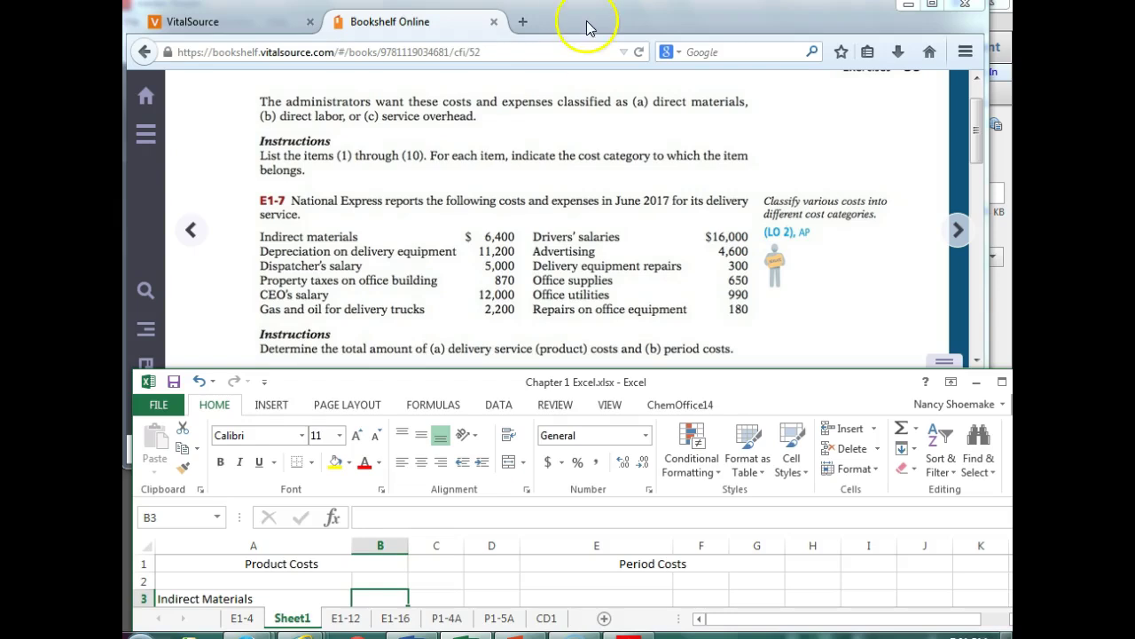
# - Rearrange the textbook and Excel windows so sheet rows 4 to 10 show above the textbook
pyautogui.moveTo(567, 25); pyautogui.dragTo(576, 547)
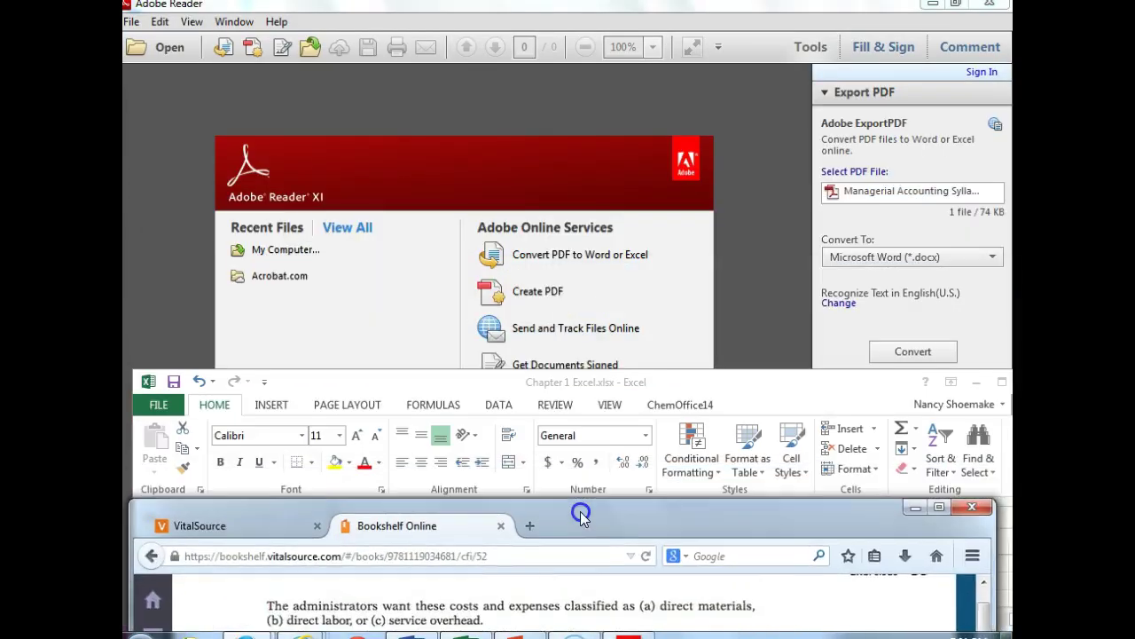
pyautogui.moveTo(467, 379); pyautogui.dragTo(448, 38)
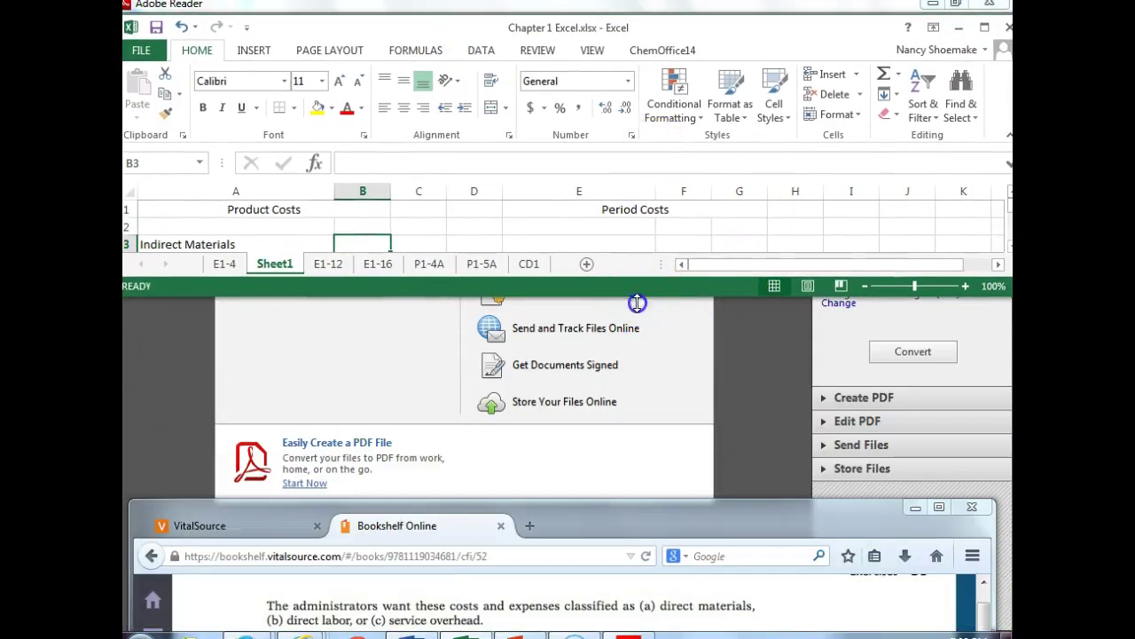
pyautogui.moveTo(637, 299); pyautogui.dragTo(653, 418)
pyautogui.moveTo(653, 525); pyautogui.dragTo(642, 382)
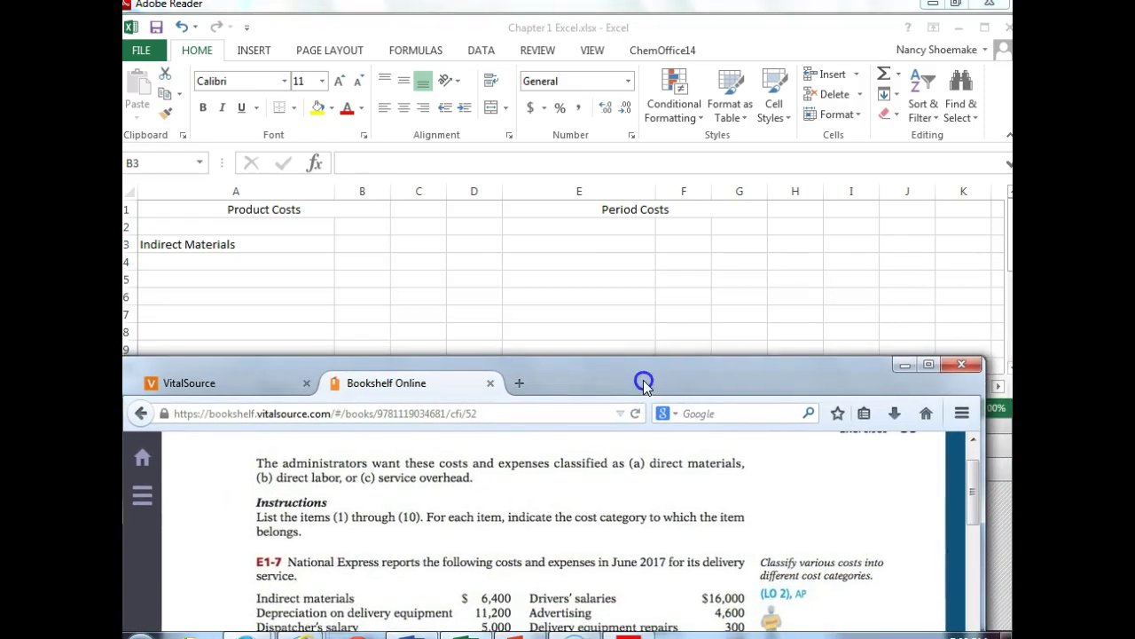
pyautogui.click(360, 251)
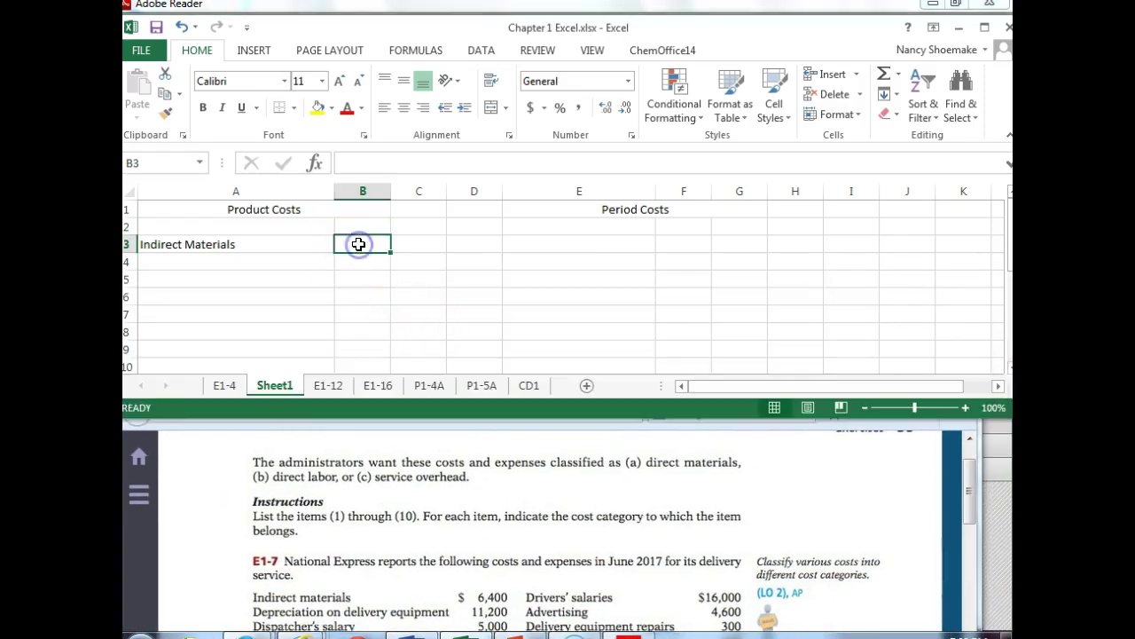
# - Enter 6400 for Indirect Materials and add Depreciation on Delivery equipment at 11200
pyautogui.write('6400')
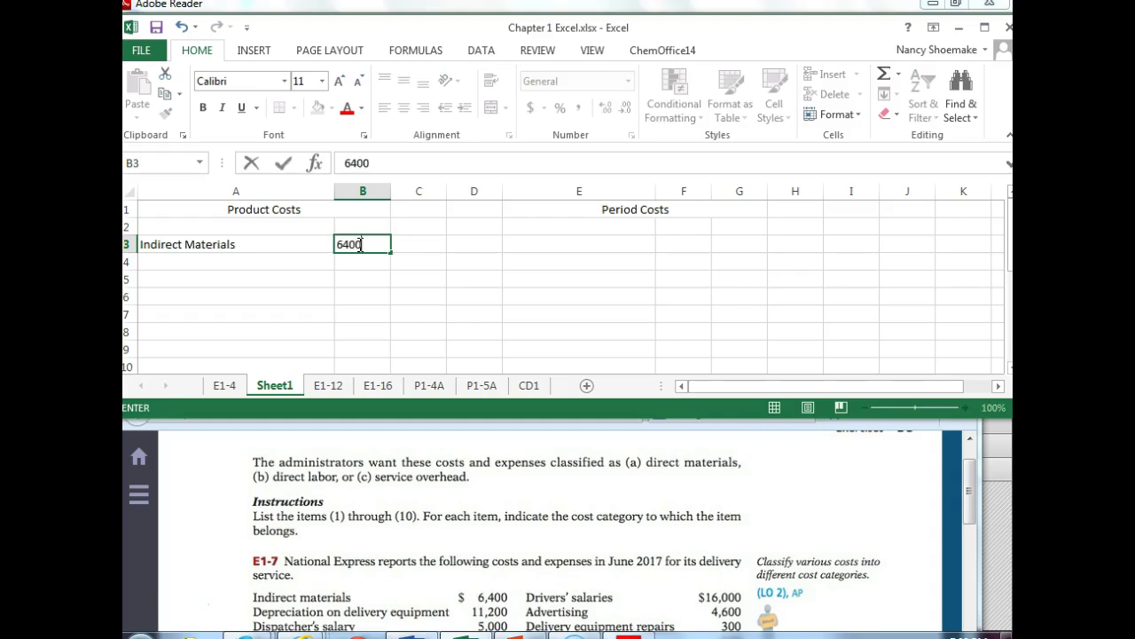
pyautogui.press('Return')
pyautogui.press('Left')
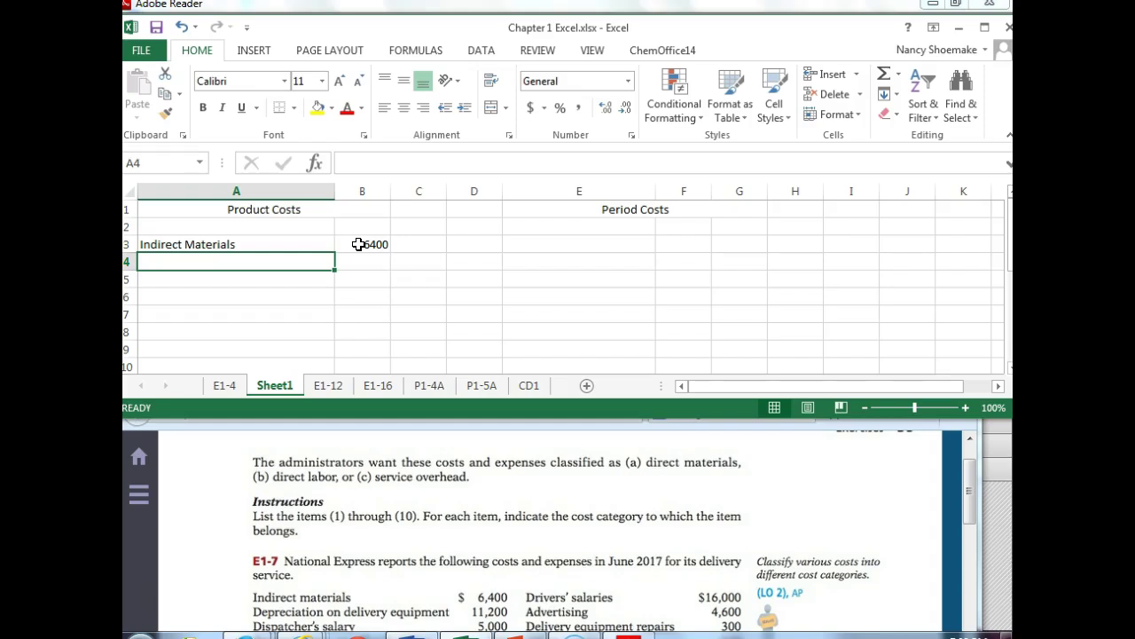
pyautogui.write('Dep')
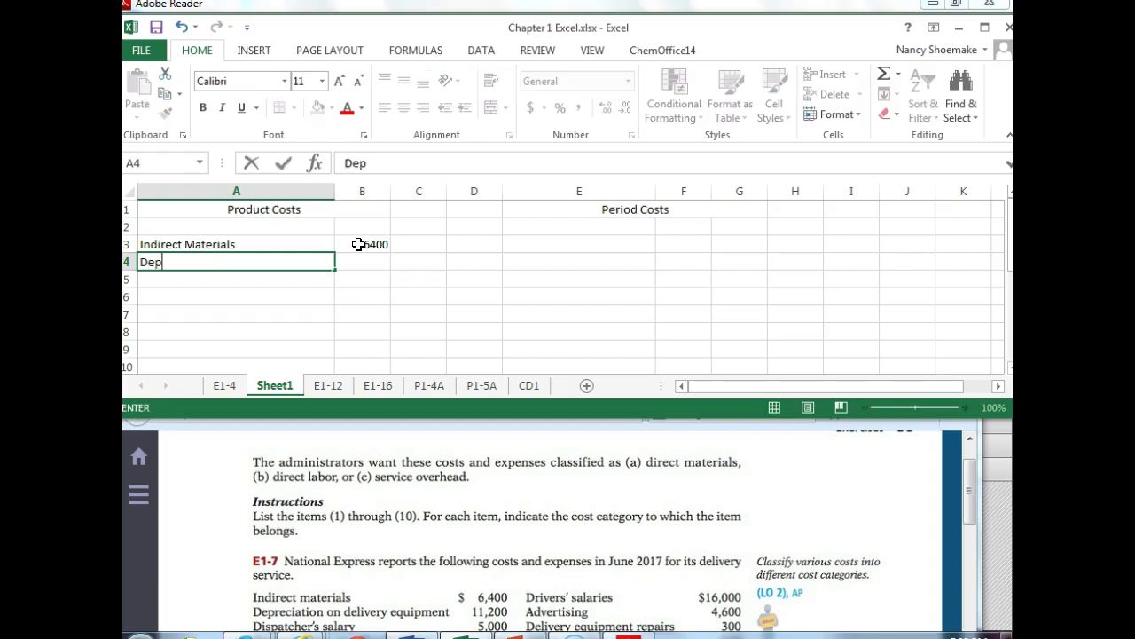
pyautogui.write('reciation on Delivery equipment')
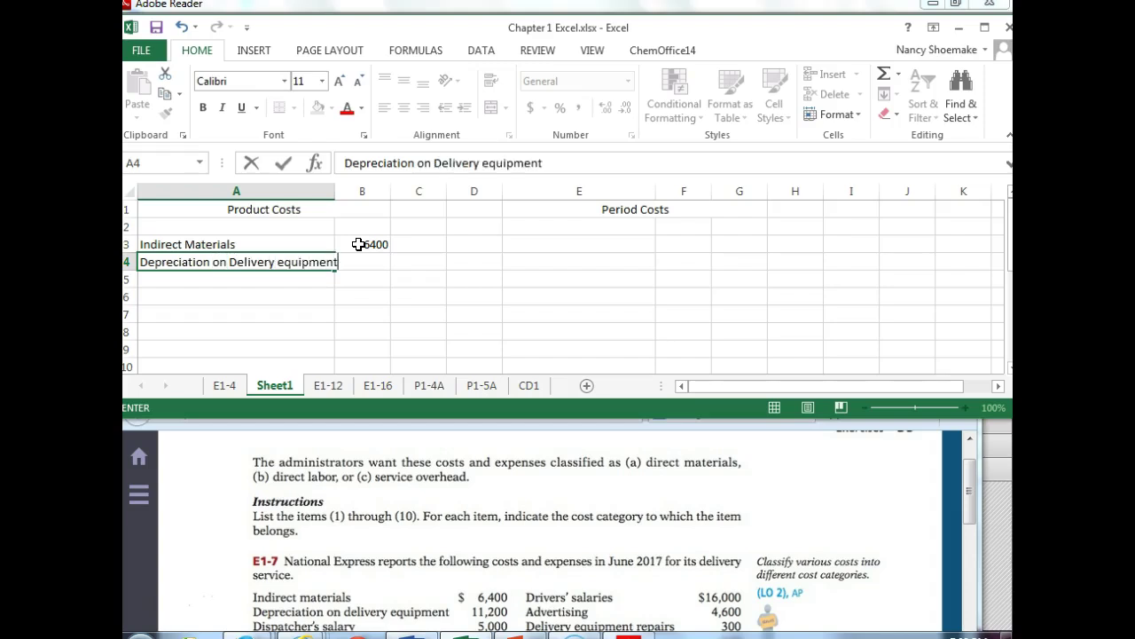
pyautogui.press('Tab')
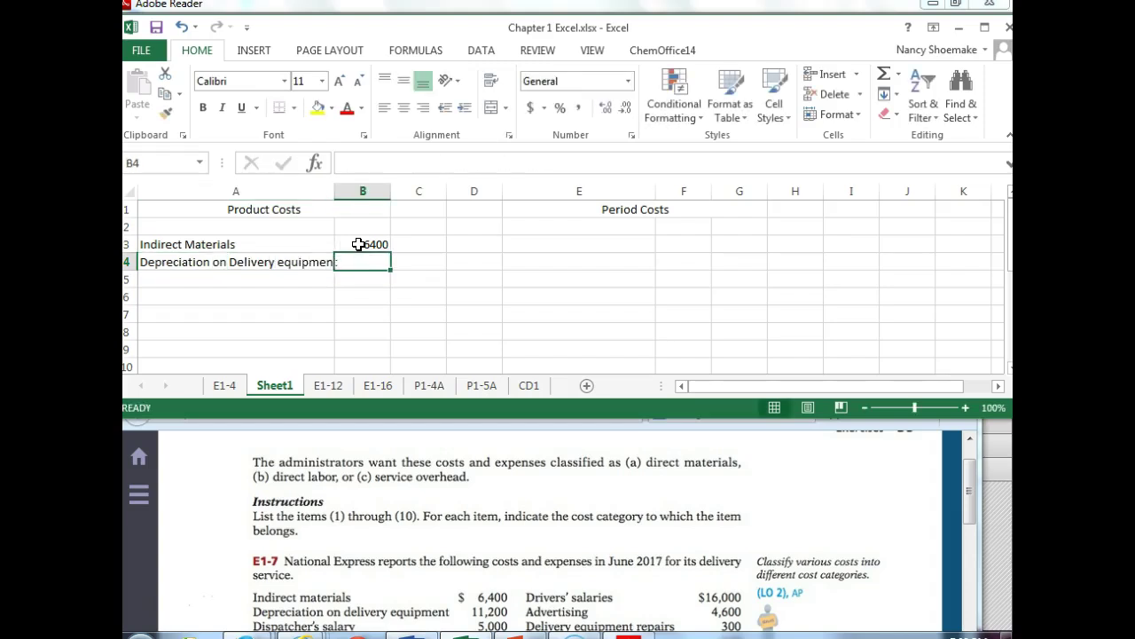
pyautogui.write('11200')
pyautogui.press('Return')
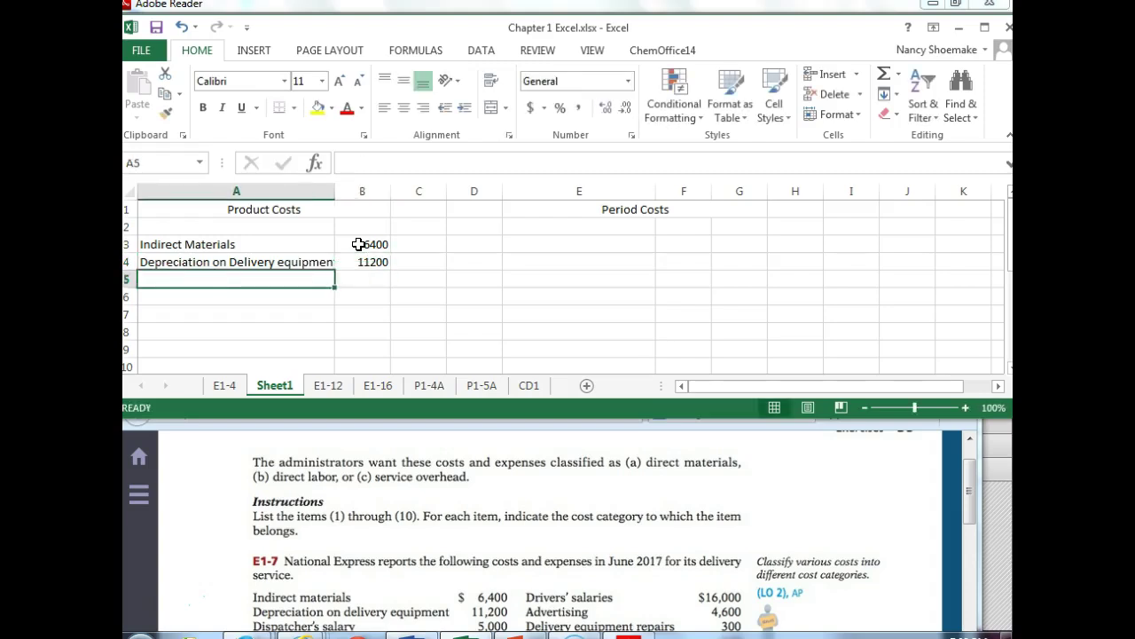
# - Add Dispatcher's salary at 5000 and Gas and oil at 2200
pyautogui.write('Dispathe')
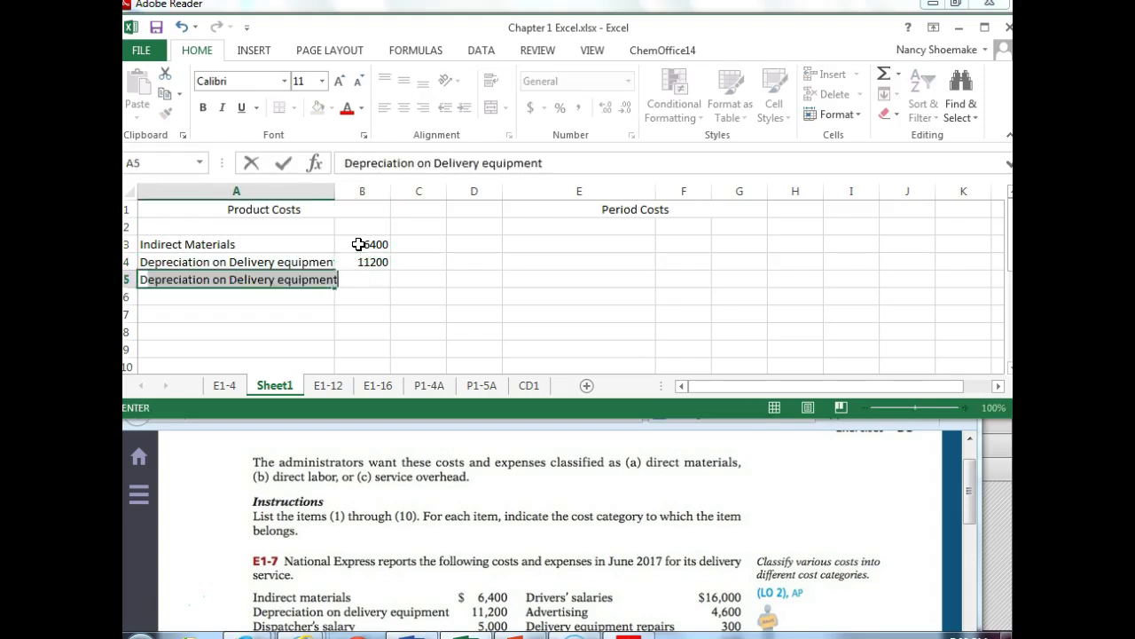
pyautogui.press('BackSpace')
pyautogui.press('BackSpace')
pyautogui.press('BackSpace')
pyautogui.write('tcher')
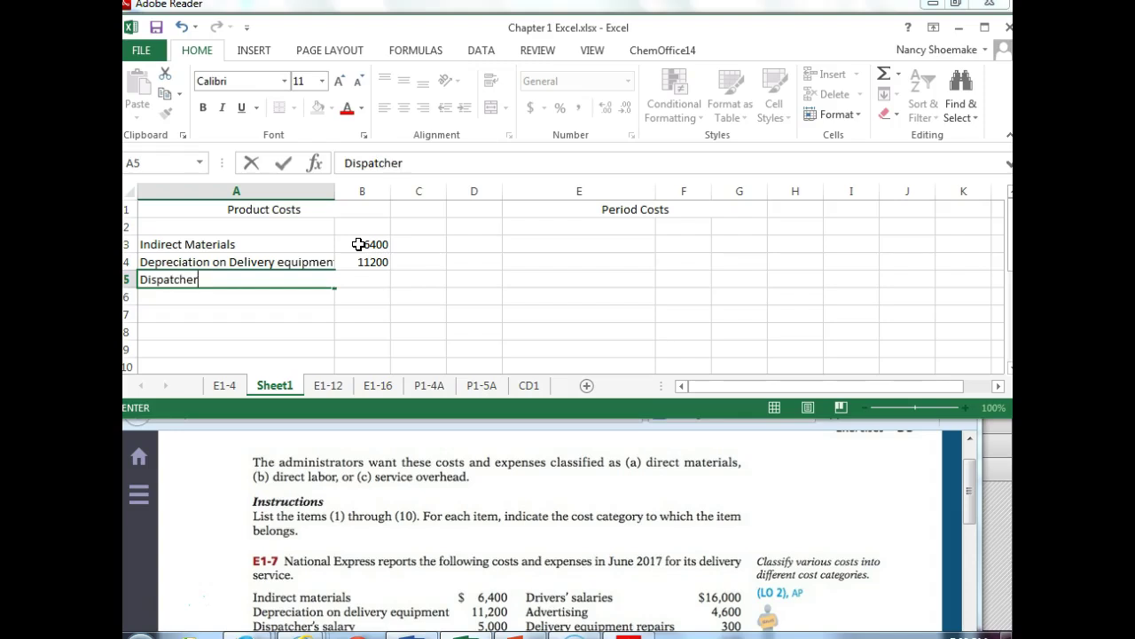
pyautogui.write("'s salary")
pyautogui.press('Tab')
pyautogui.write('5000')
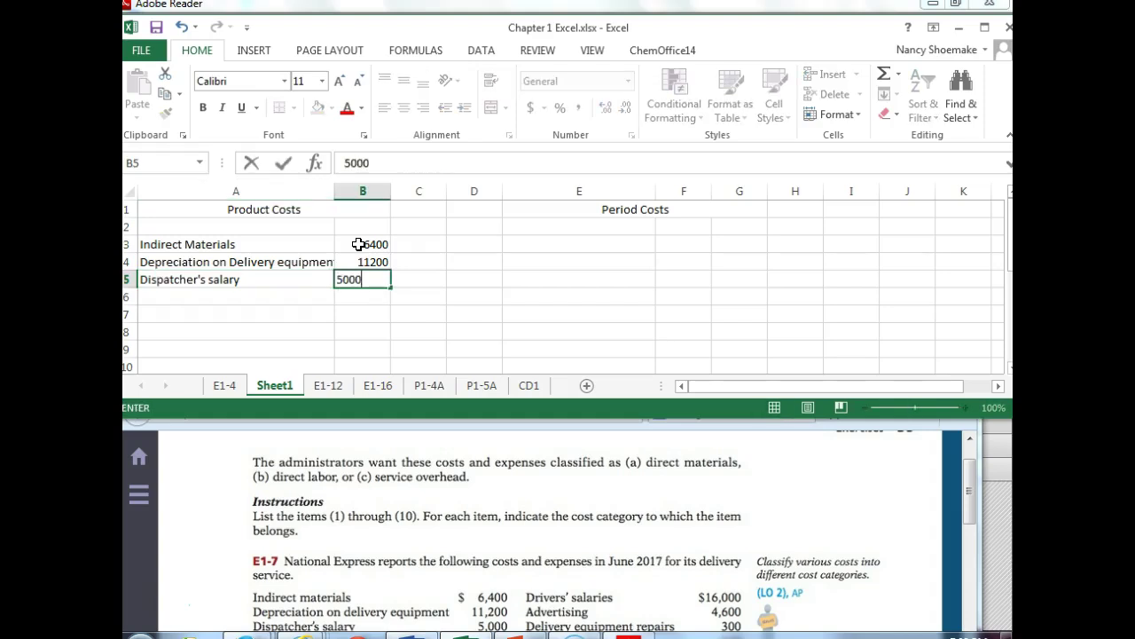
pyautogui.press('Return')
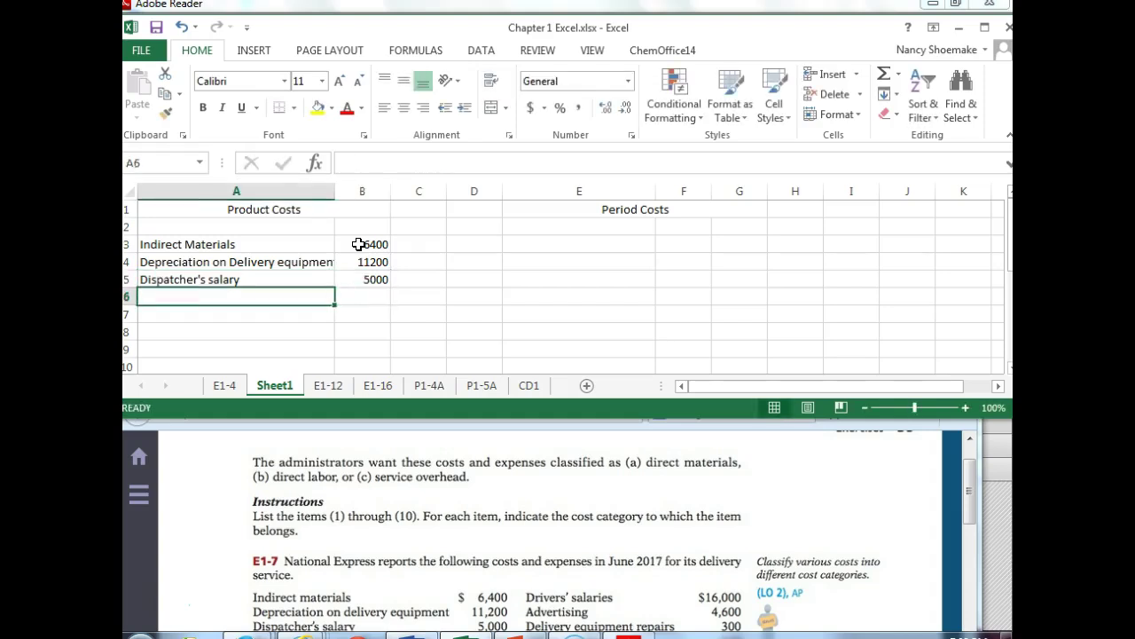
pyautogui.write('Gas and oil')
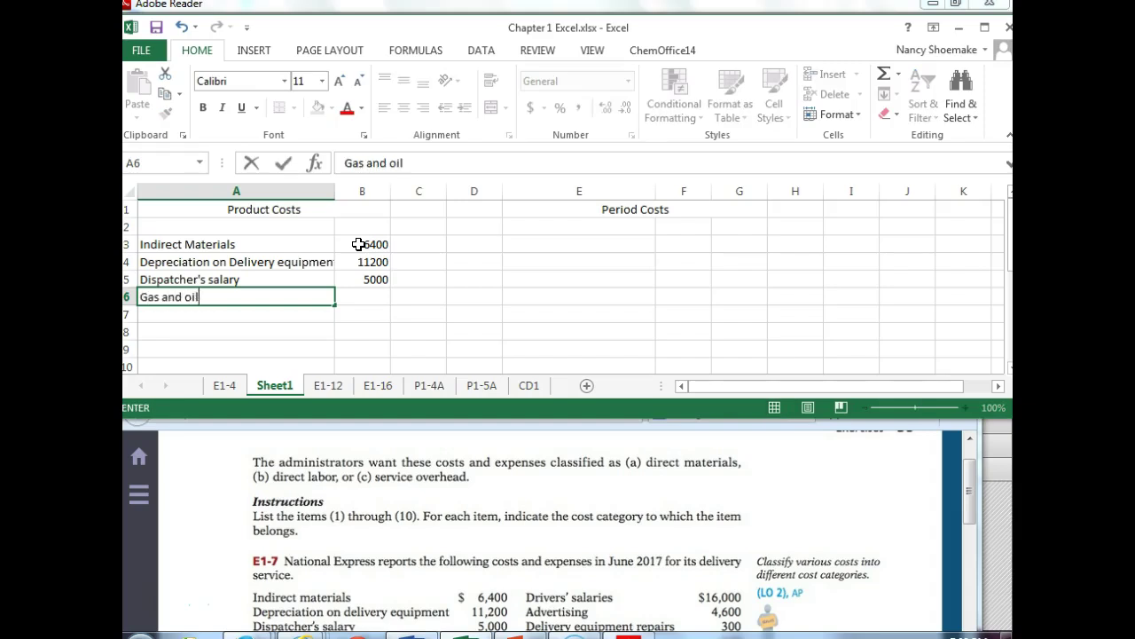
pyautogui.press('Tab')
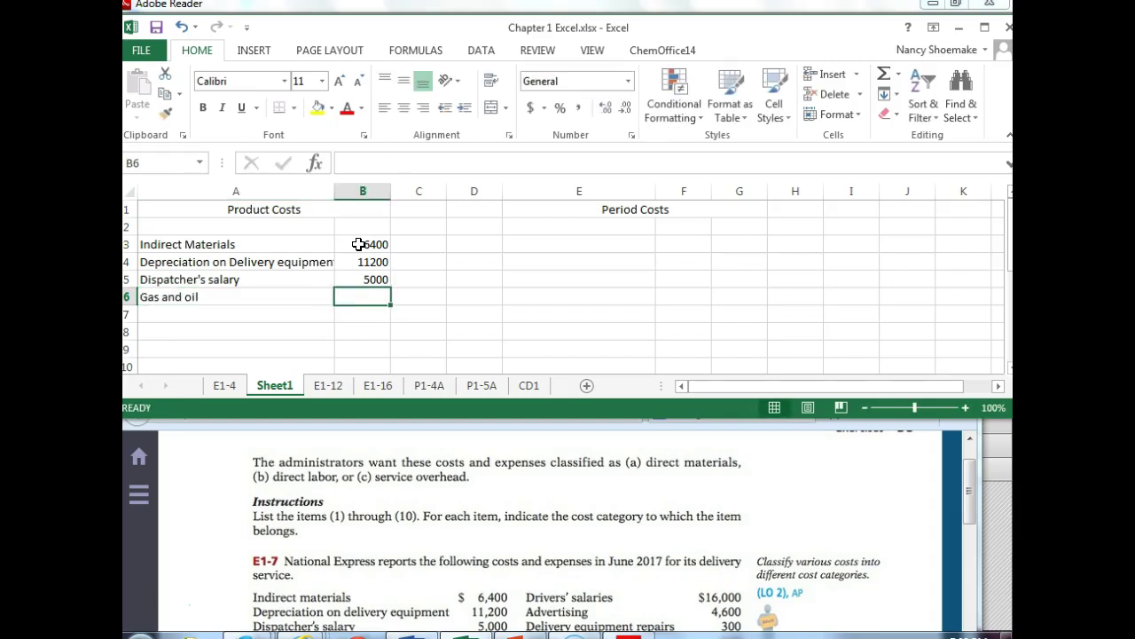
pyautogui.write('2200')
pyautogui.press('Return')
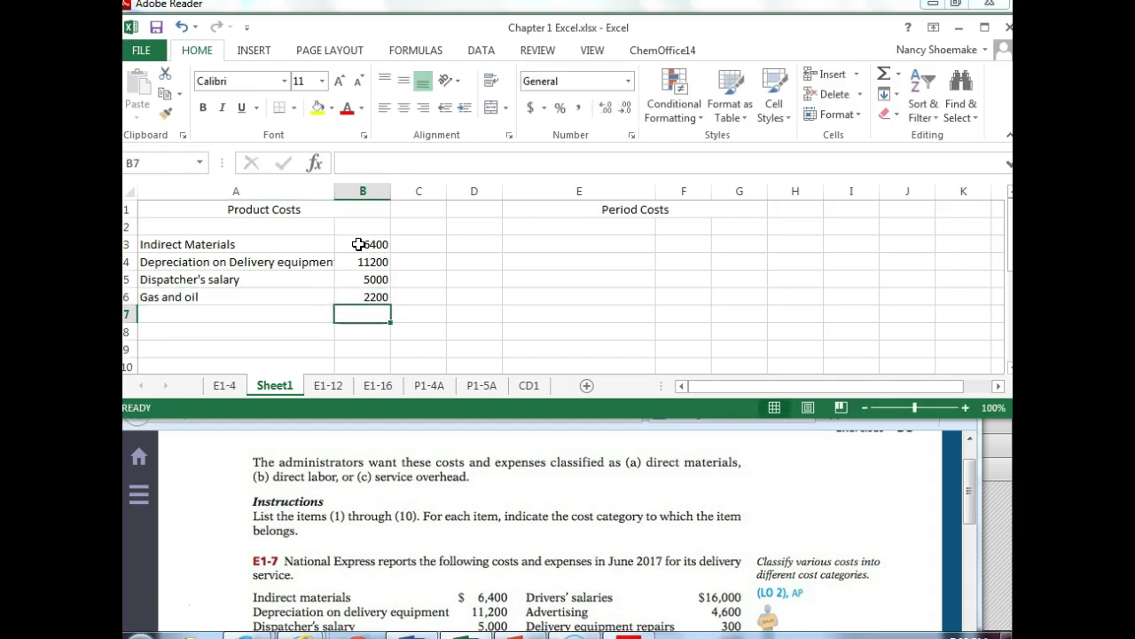
# - Add Drivers salaries at 16000 and Delivery equipment repairs at 300
pyautogui.write('16000')
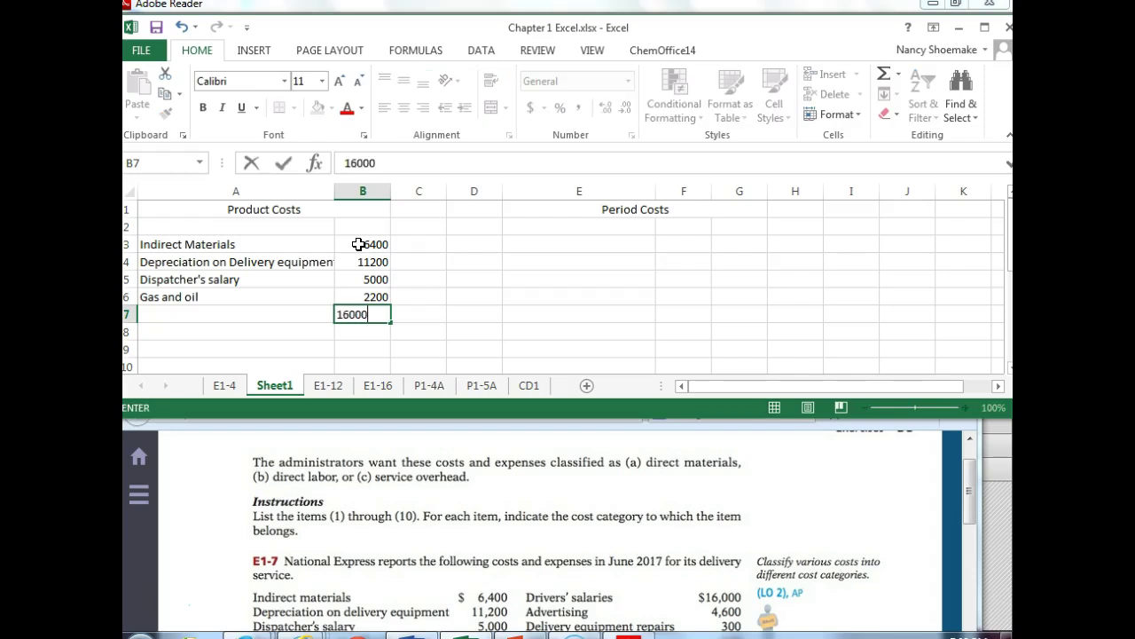
pyautogui.press('Left')
pyautogui.write('Driver')
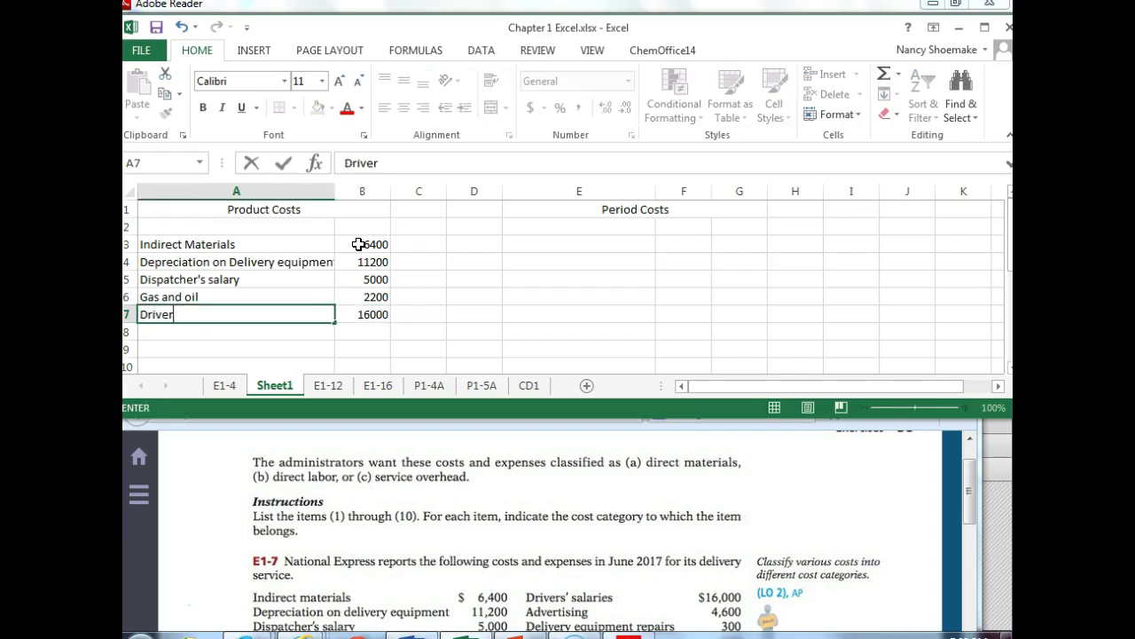
pyautogui.write('s salaries')
pyautogui.press('Return')
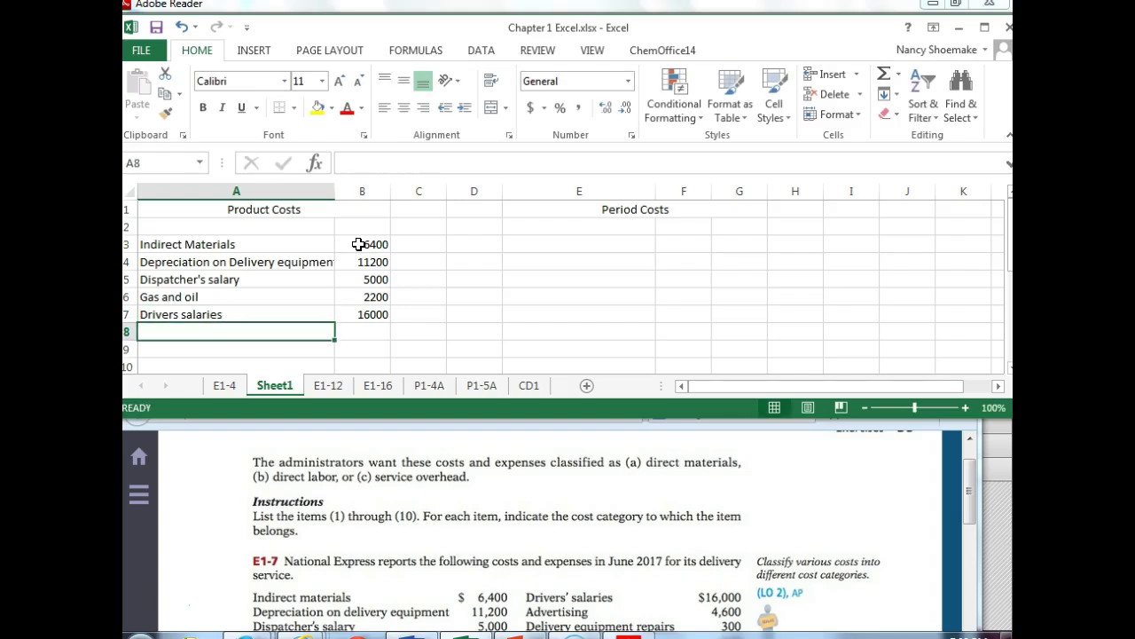
pyautogui.write('Delivery equipment repairs')
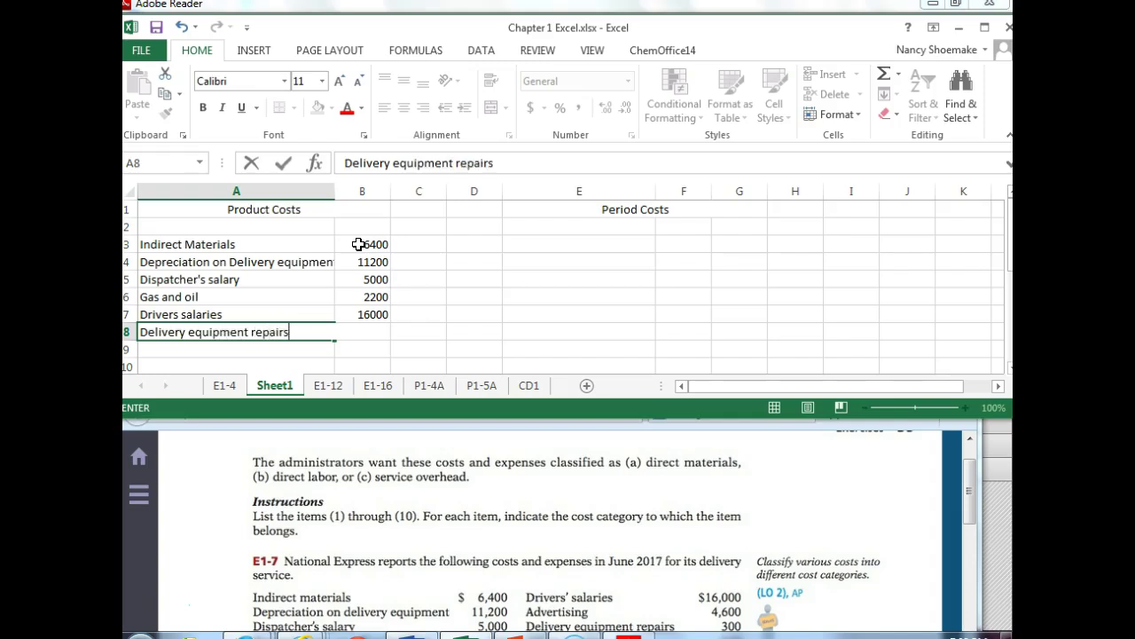
pyautogui.press('Tab')
pyautogui.write('300')
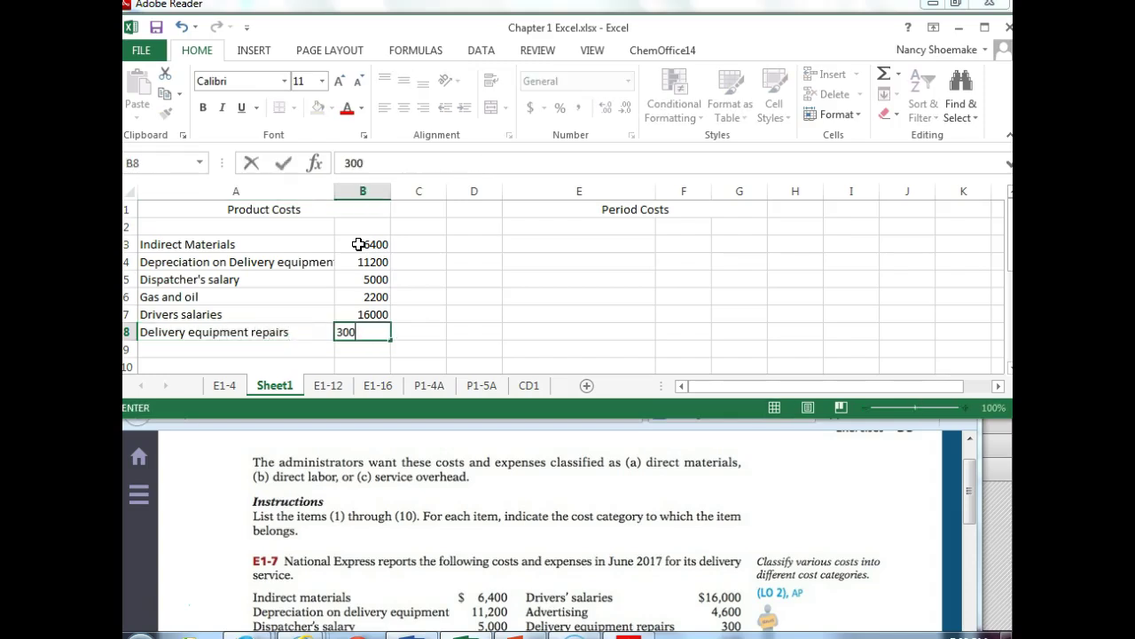
pyautogui.press('Return')
# - Label A9 'Total' and AutoSum the product costs in B9 to 41100
pyautogui.press('Left')
pyautogui.write('Total')
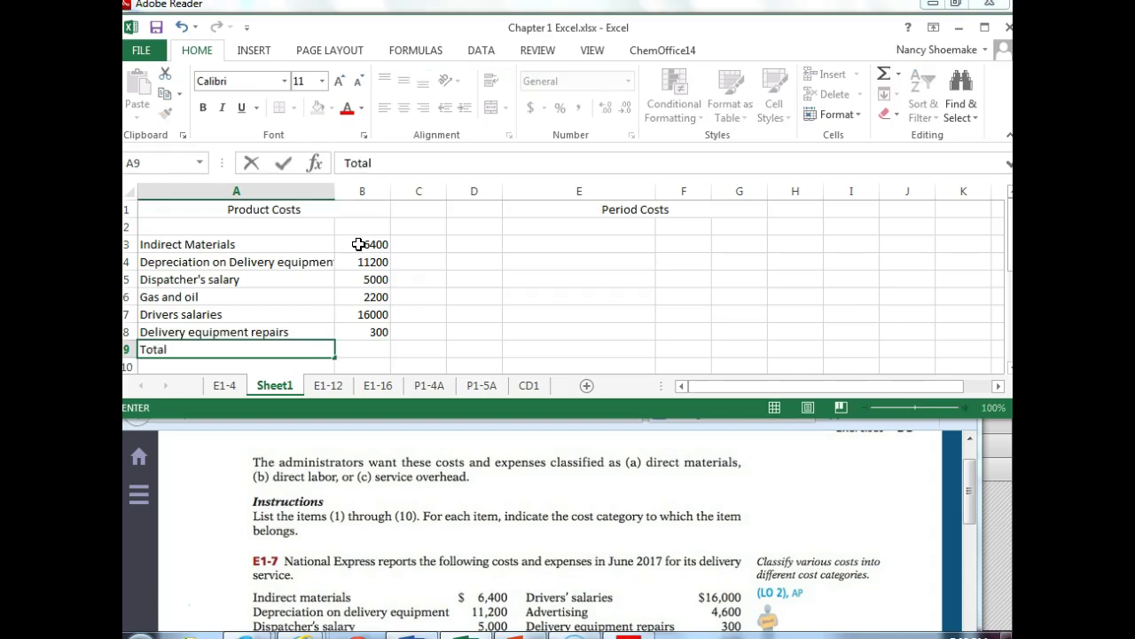
pyautogui.press('Tab')
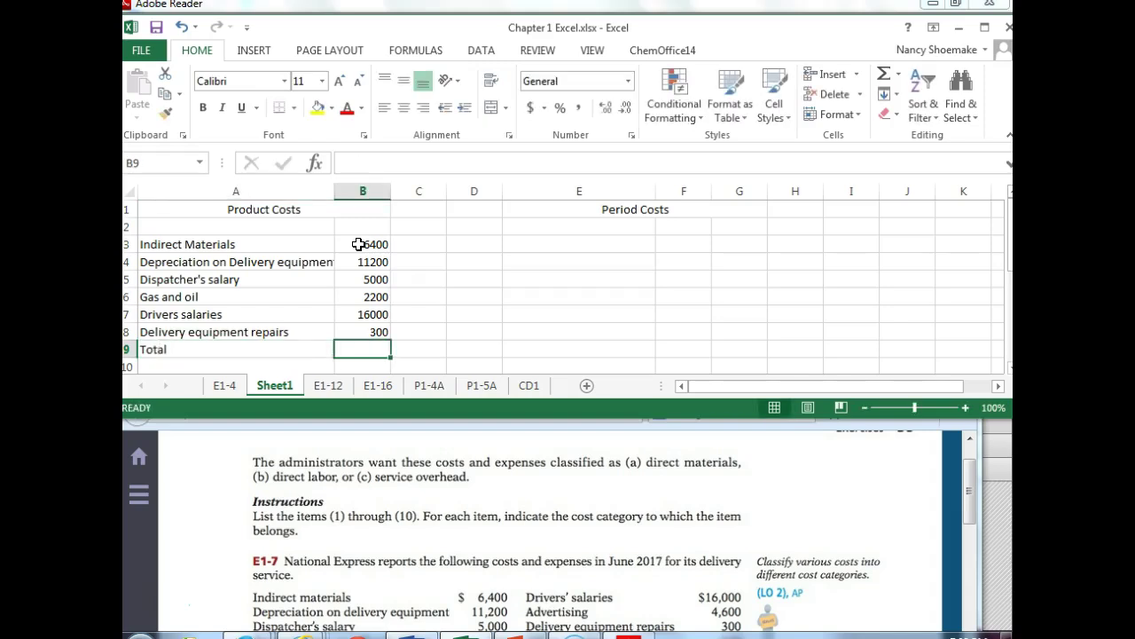
pyautogui.click(882, 78)
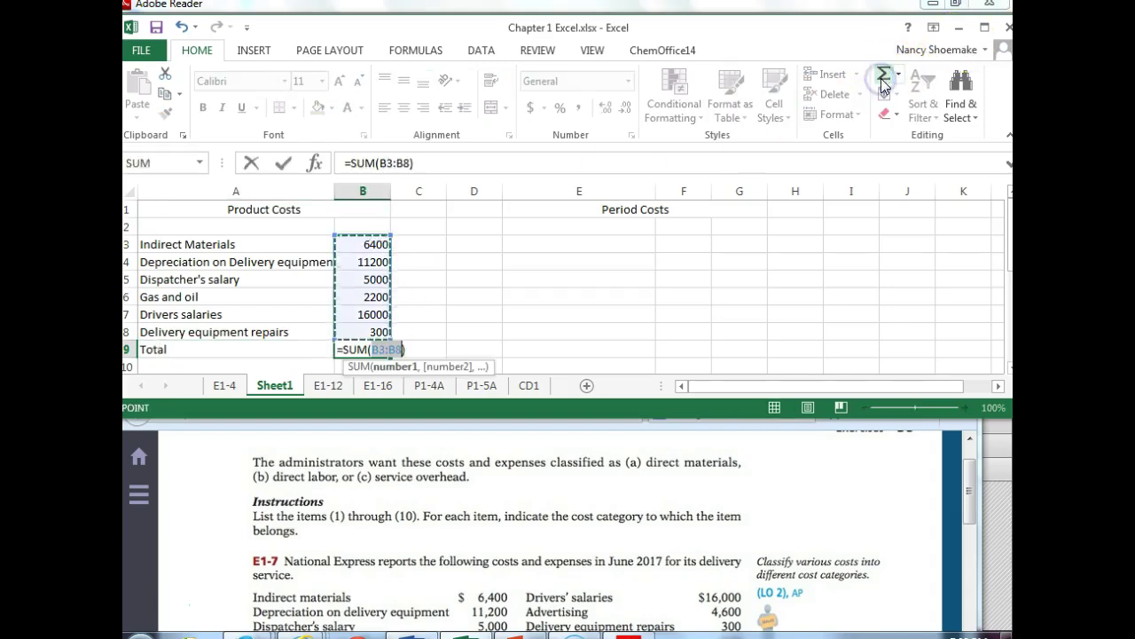
pyautogui.press('Return')
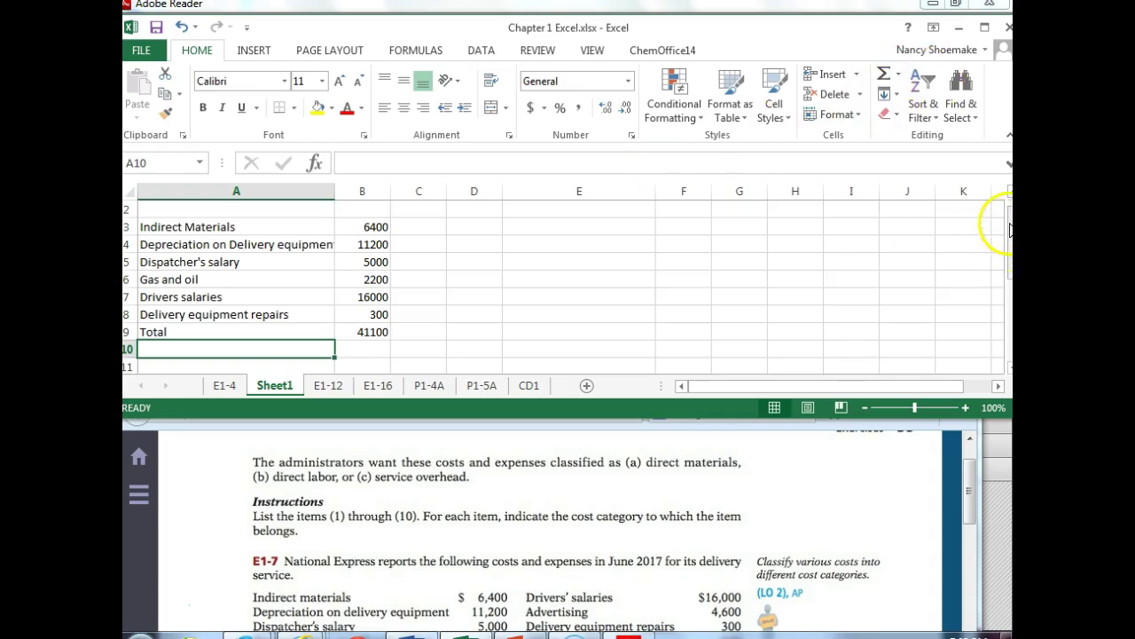
pyautogui.scroll(1, 1009, 231)
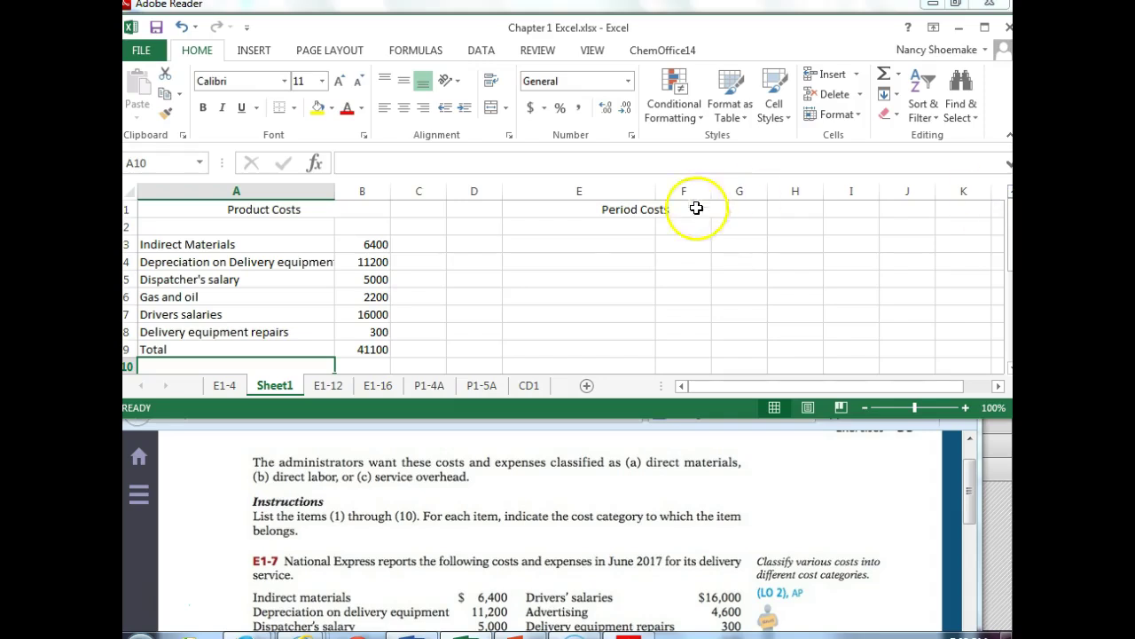
# - Starting in E3, enter Property taxes office at 870 and CEO salary at 12000
pyautogui.click(593, 241)
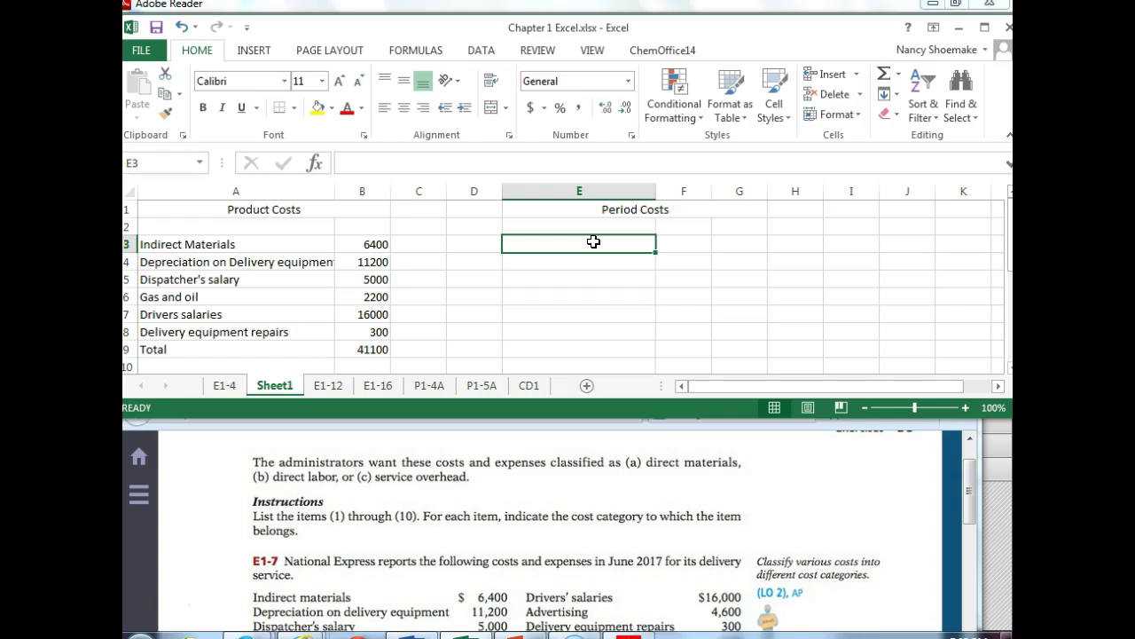
pyautogui.write('Property tax')
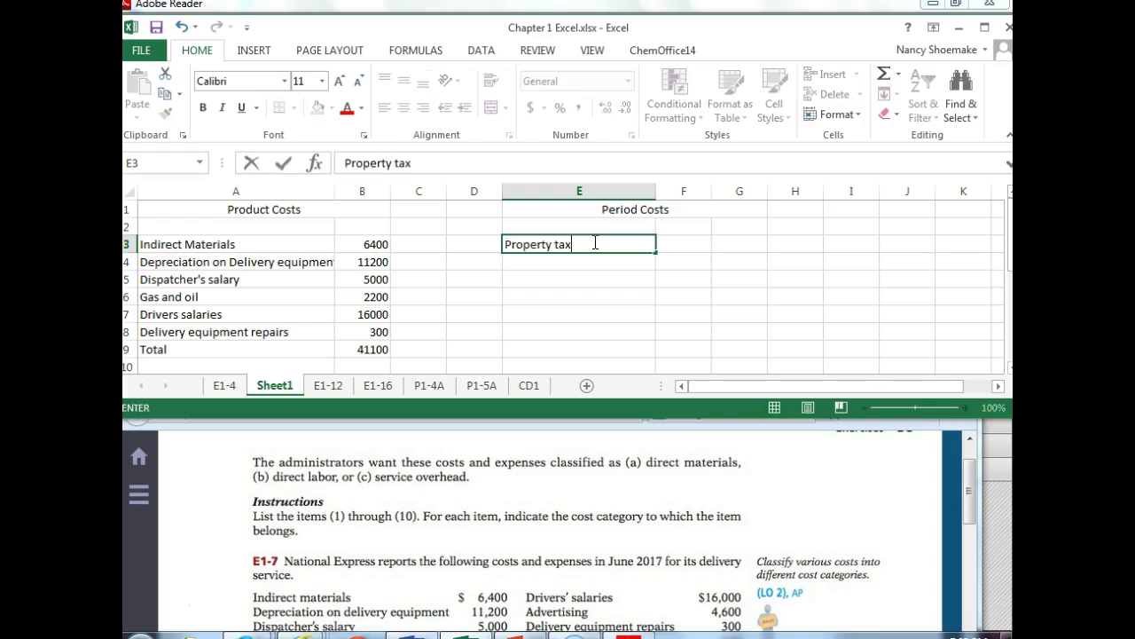
pyautogui.write('es office')
pyautogui.press('Tab')
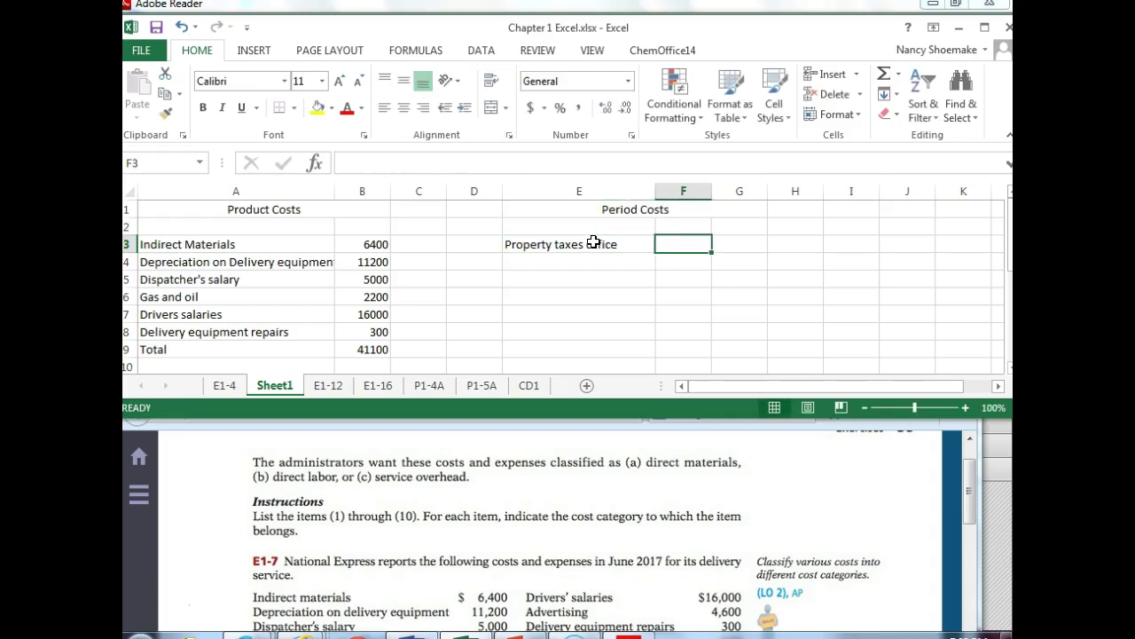
pyautogui.write('870')
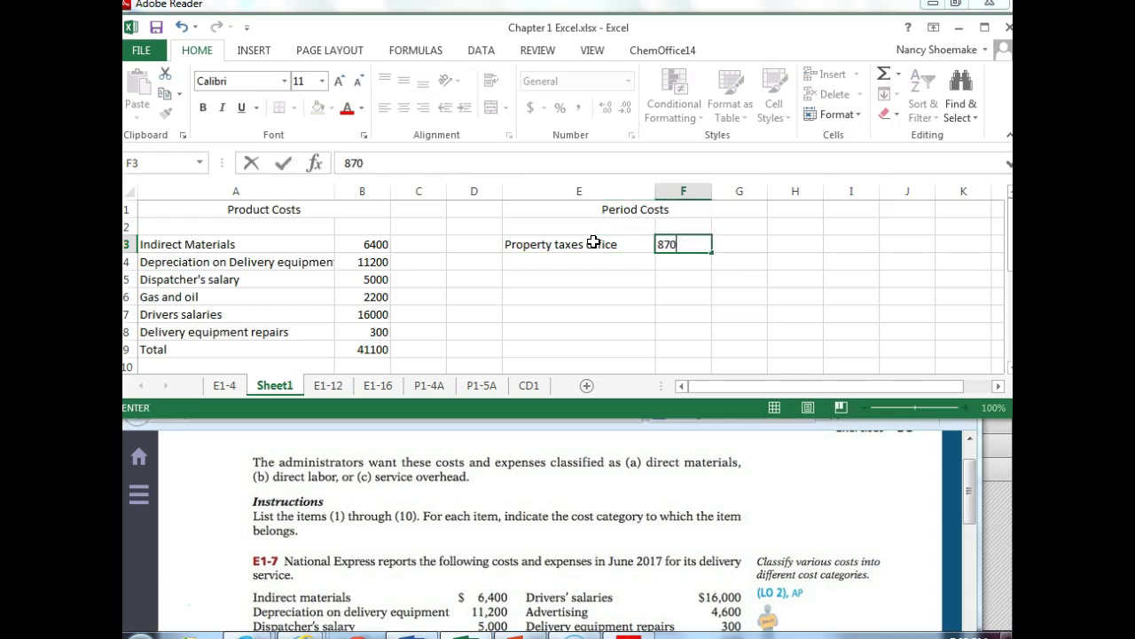
pyautogui.press('Return')
pyautogui.write('CE')
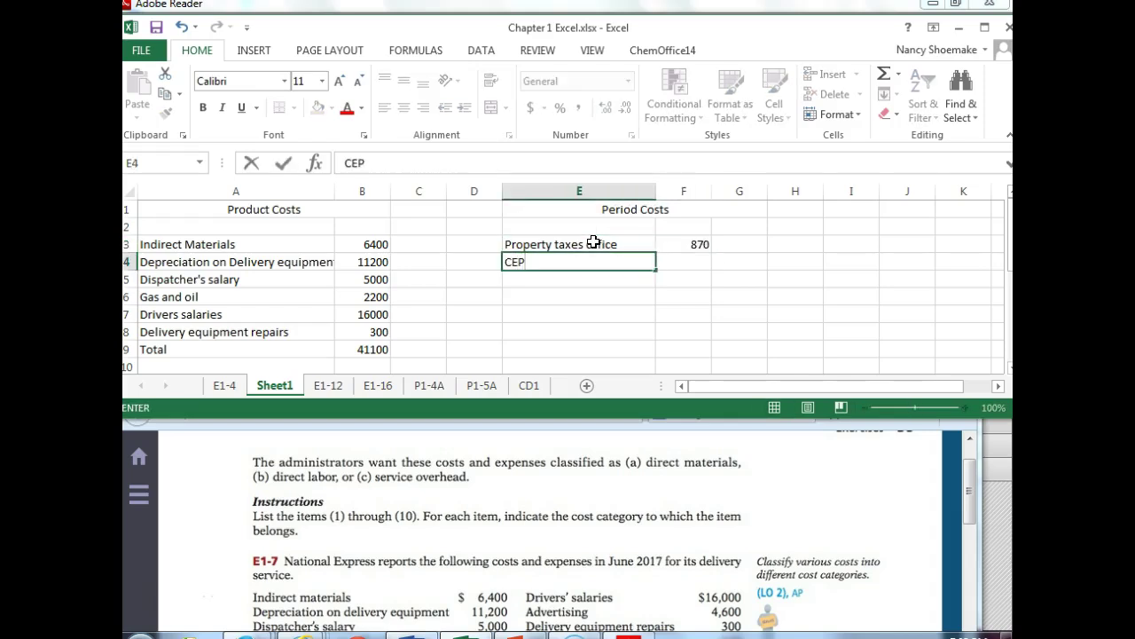
pyautogui.write('O salary')
pyautogui.press('Tab')
pyautogui.write('12000')
pyautogui.press('Return')
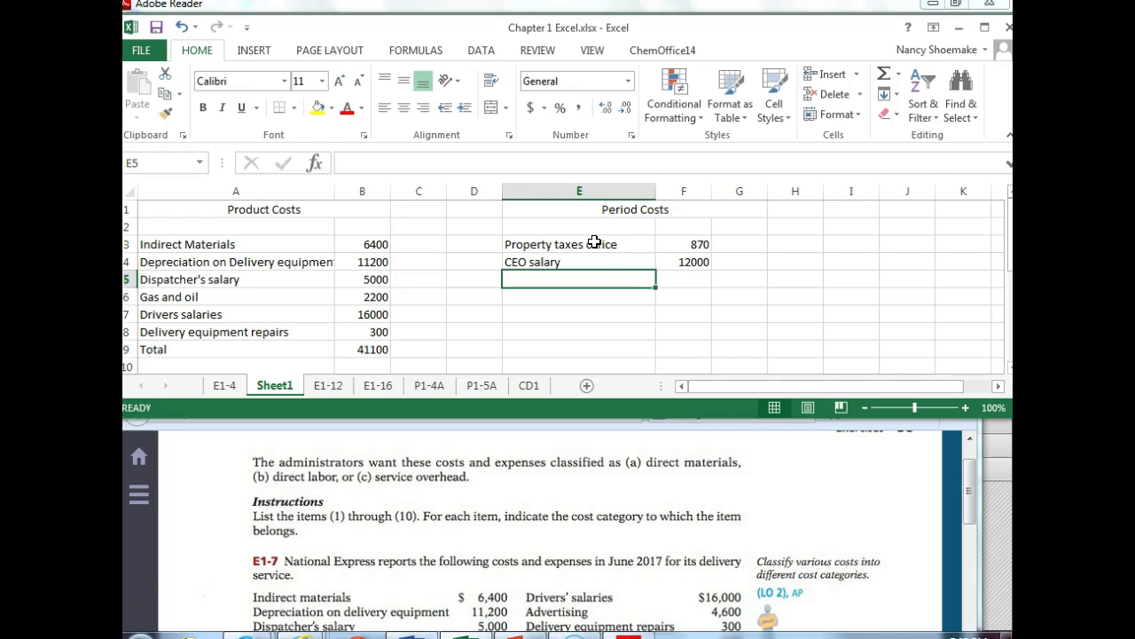
# - Add Advertising at 4600 and Office supplies at 650
pyautogui.write('Advertising')
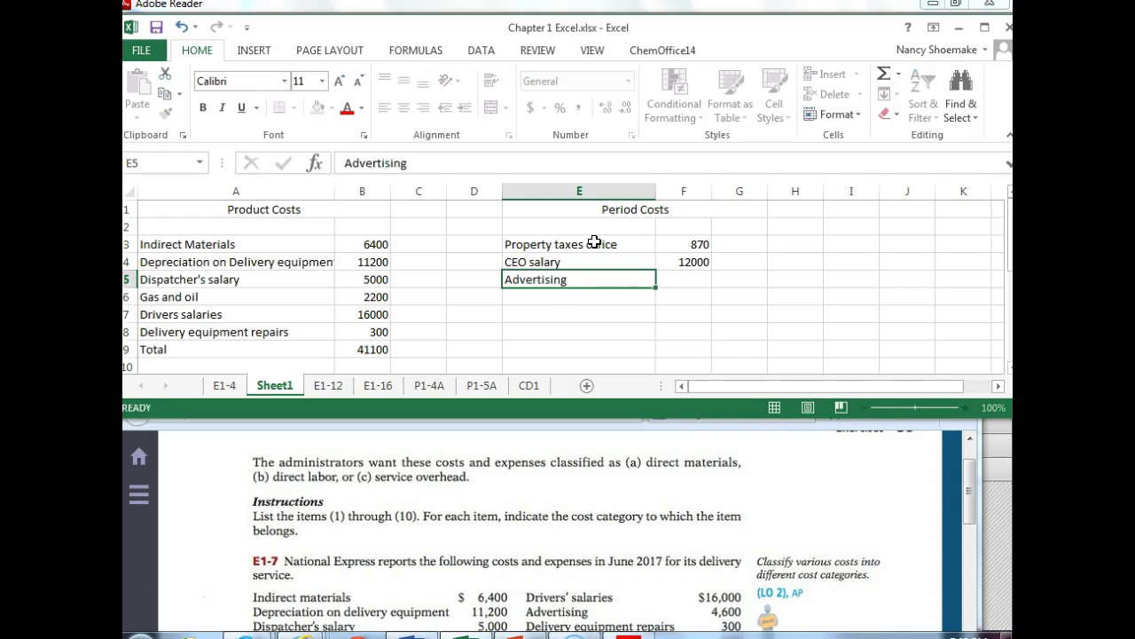
pyautogui.press('Tab')
pyautogui.write('4600')
pyautogui.press('Return')
pyautogui.write('Office supplies')
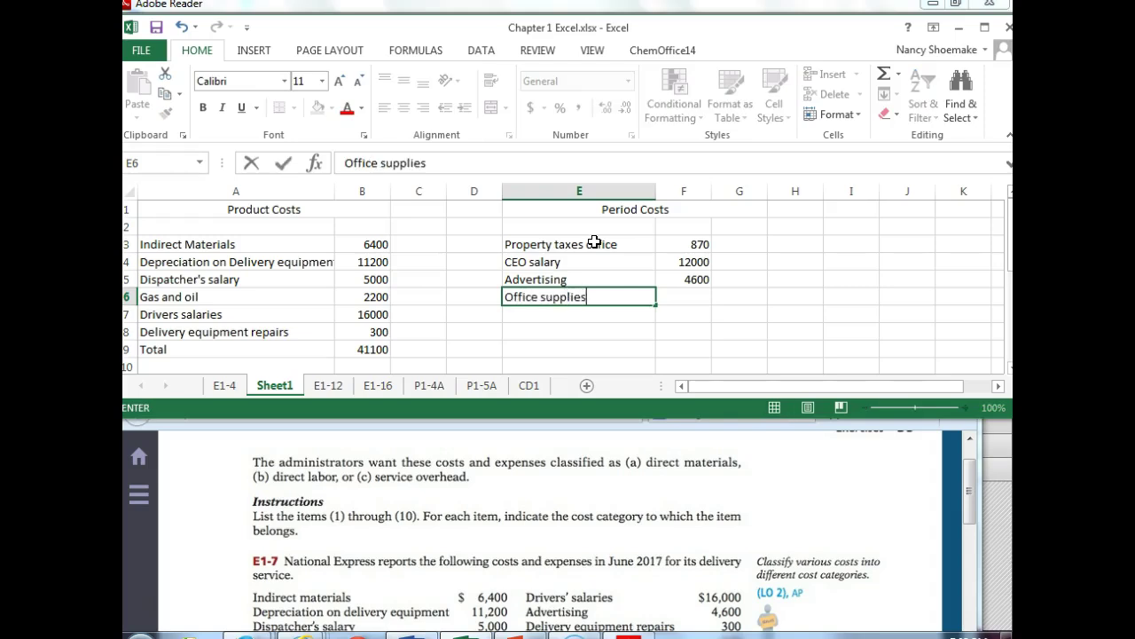
pyautogui.press('Tab')
pyautogui.write('650')
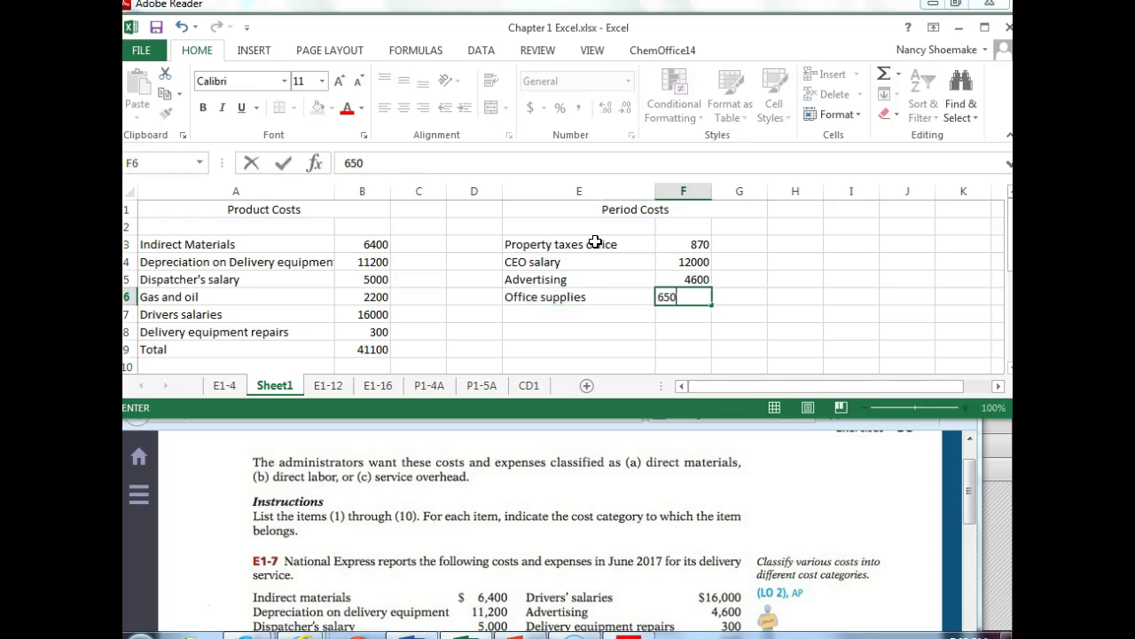
pyautogui.press('Return')
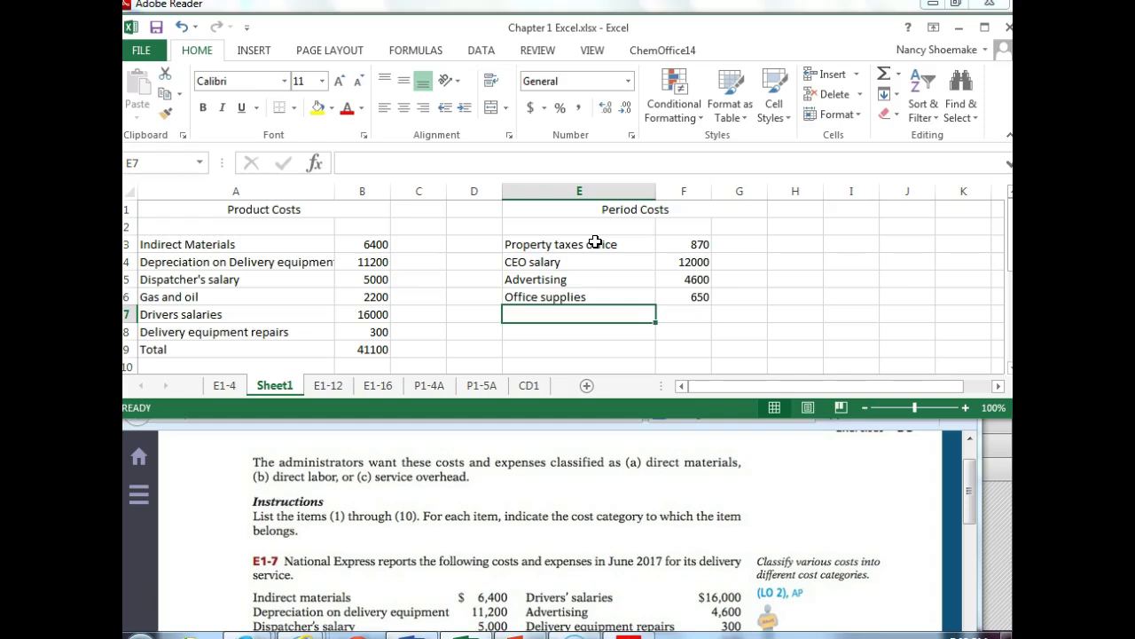
# - Add Utilities at 990 and Repairs on office at 180
pyautogui.write('Utilities')
pyautogui.press('Tab')
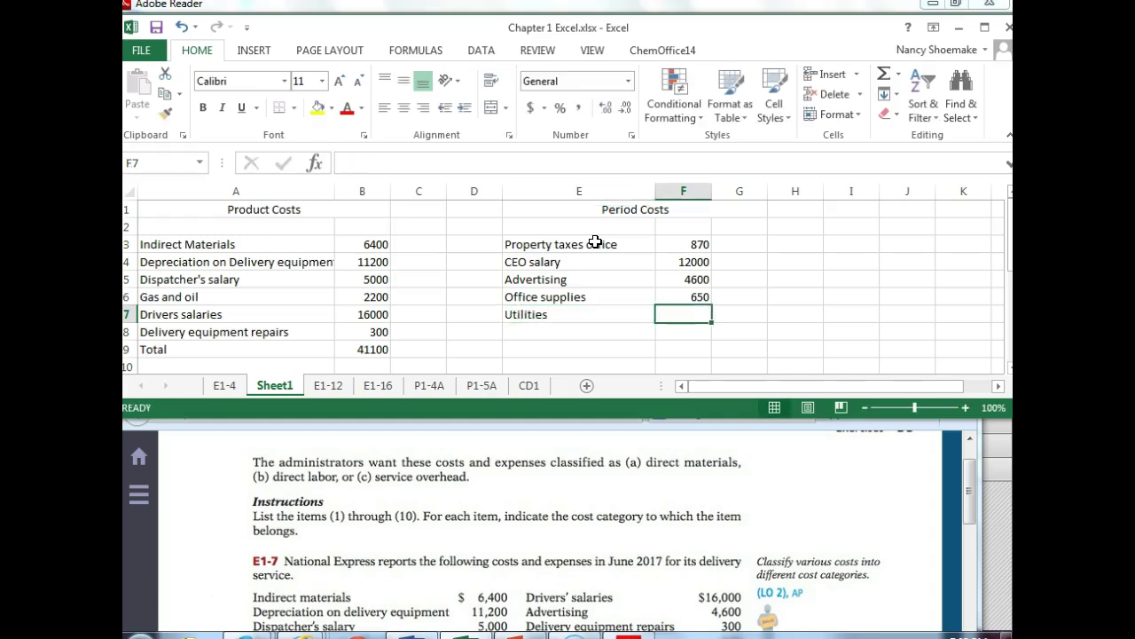
pyautogui.write('990')
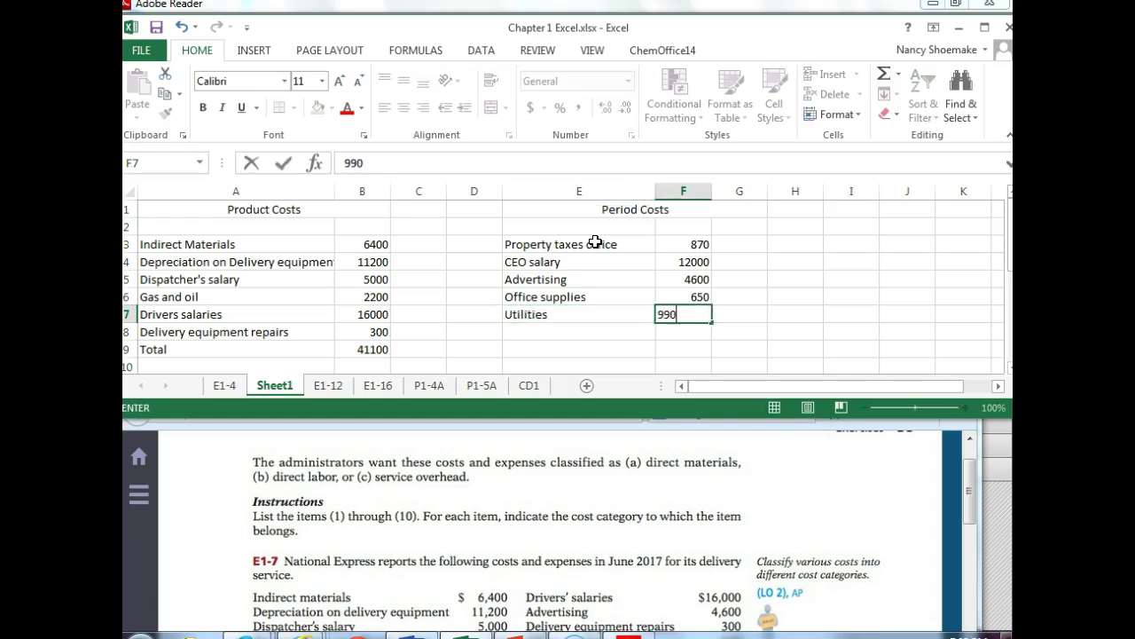
pyautogui.press('Return')
pyautogui.write('180')
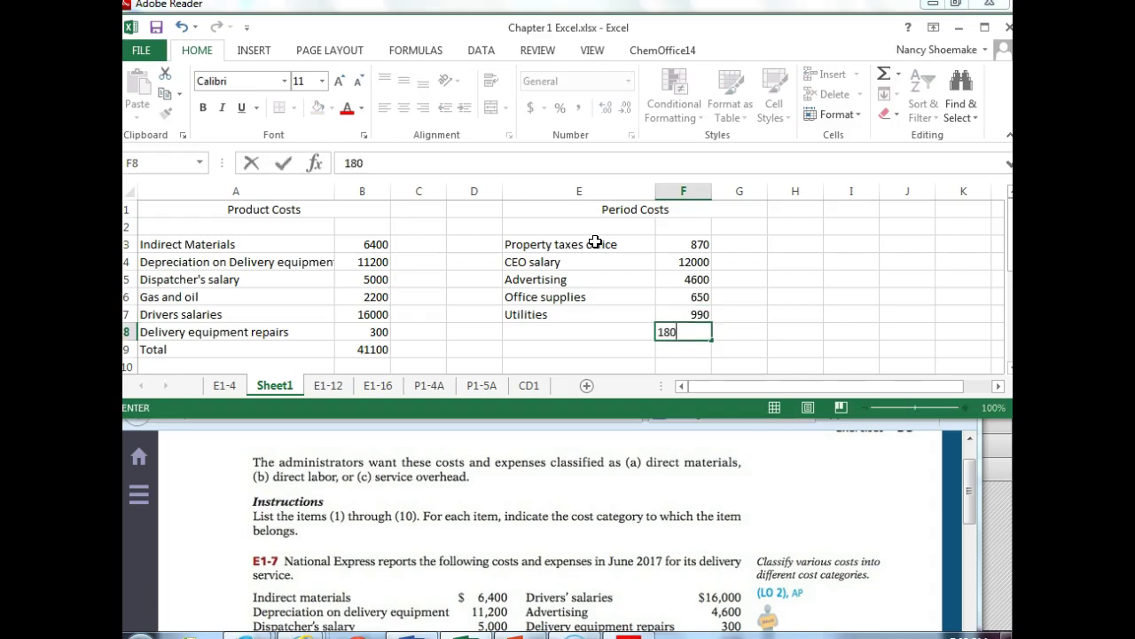
pyautogui.press('Left')
pyautogui.write('Repairs')
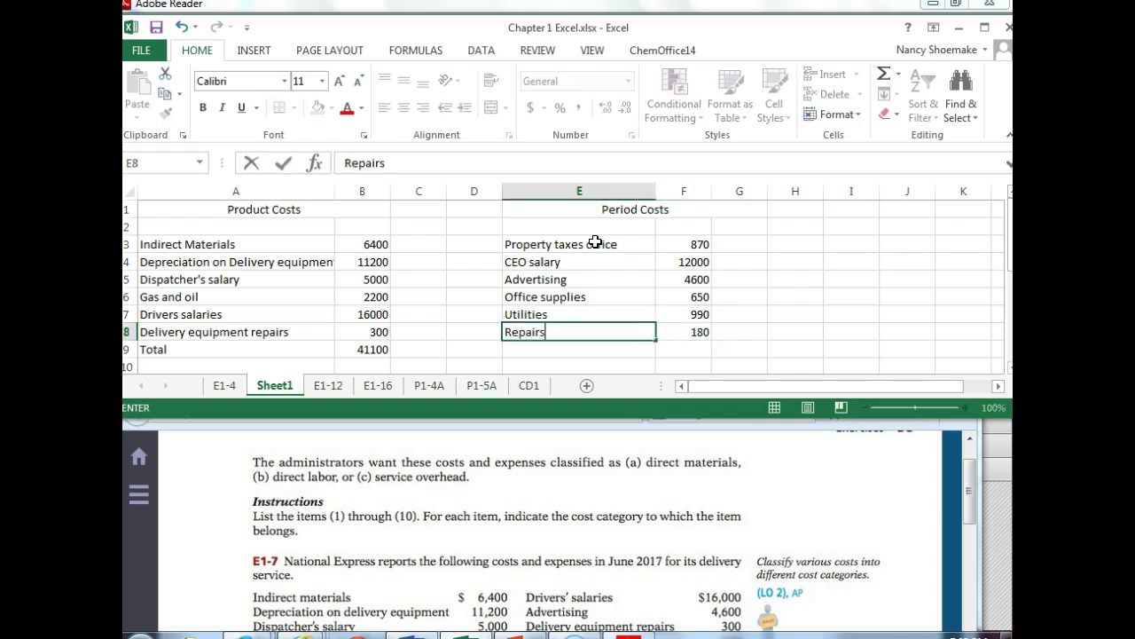
pyautogui.write(' on office')
pyautogui.press('Return')
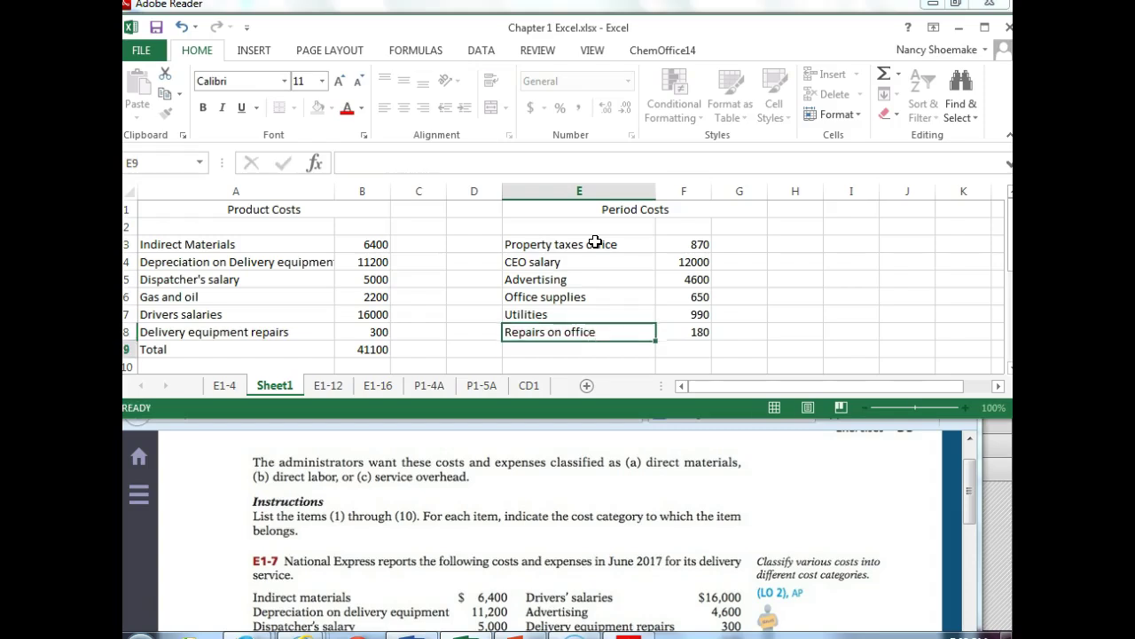
# - Label E9 'Total' and AutoSum the period costs in F9 to 19290
pyautogui.write('Total')
pyautogui.press('Tab')
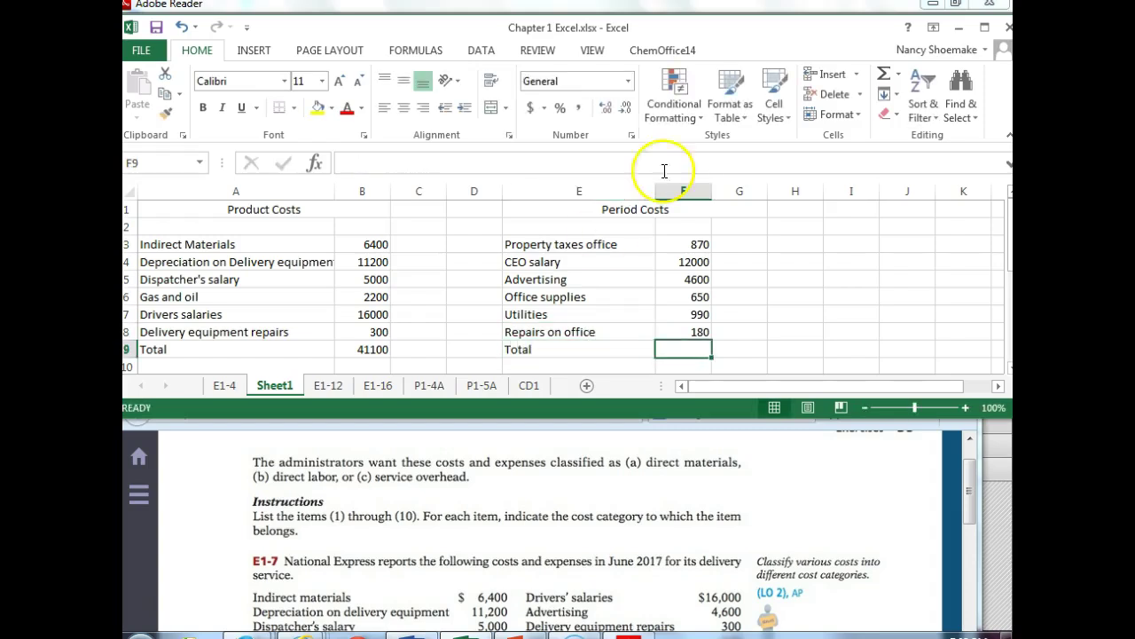
pyautogui.click(886, 77)
pyautogui.press('Return')
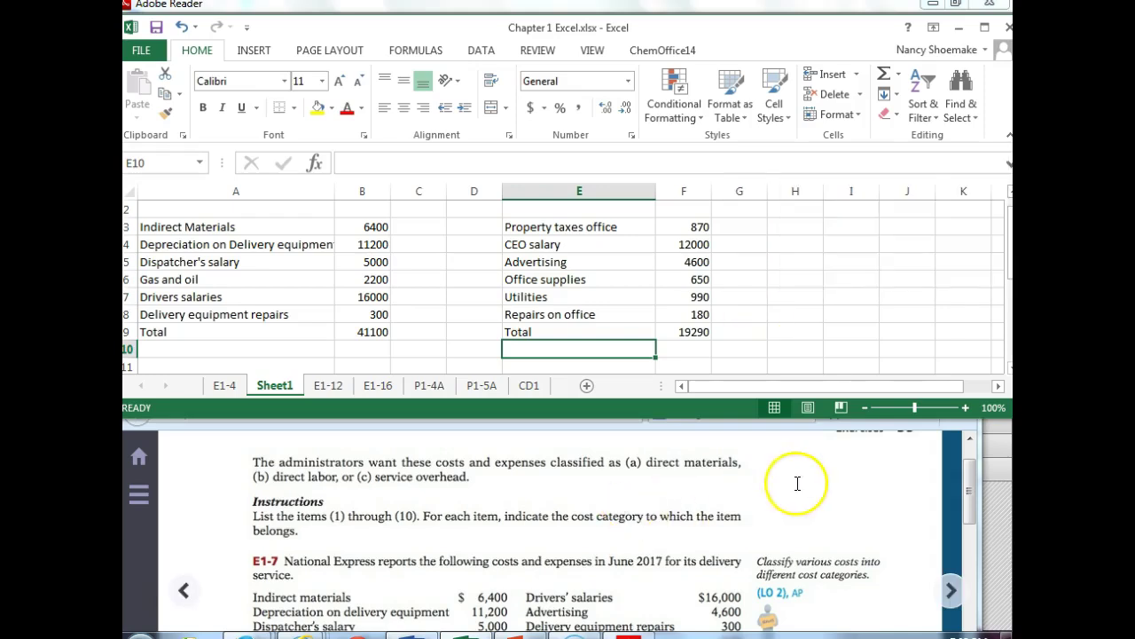
pyautogui.click(834, 433)
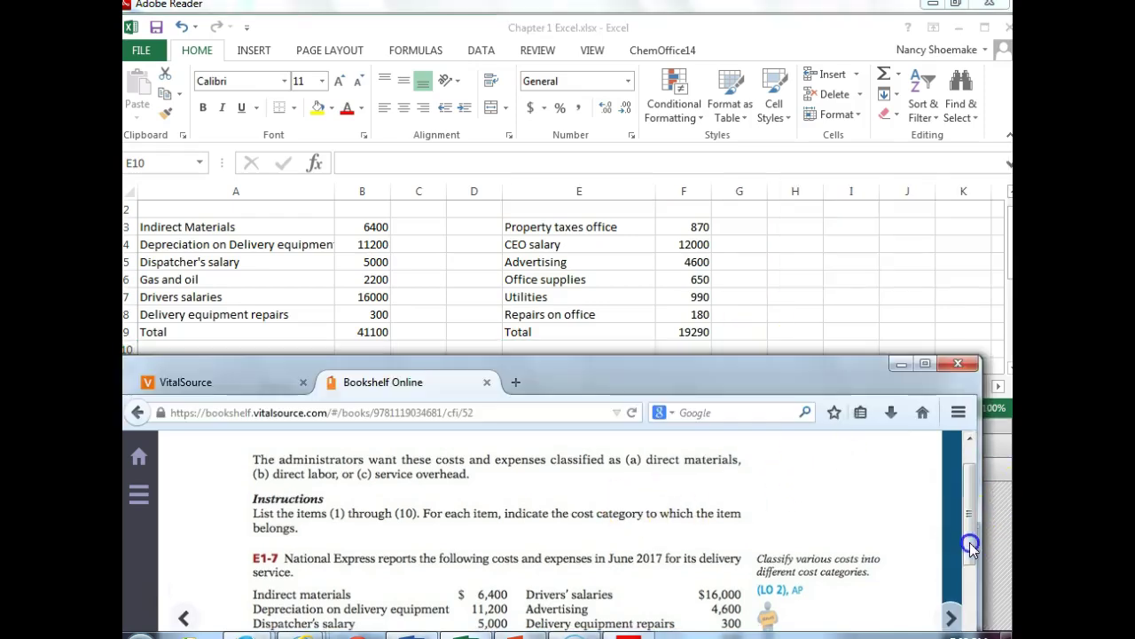
# - Maximize the textbook window so exercises E1-7 and E1-8 fill the screen
pyautogui.moveTo(666, 372); pyautogui.dragTo(801, 14)
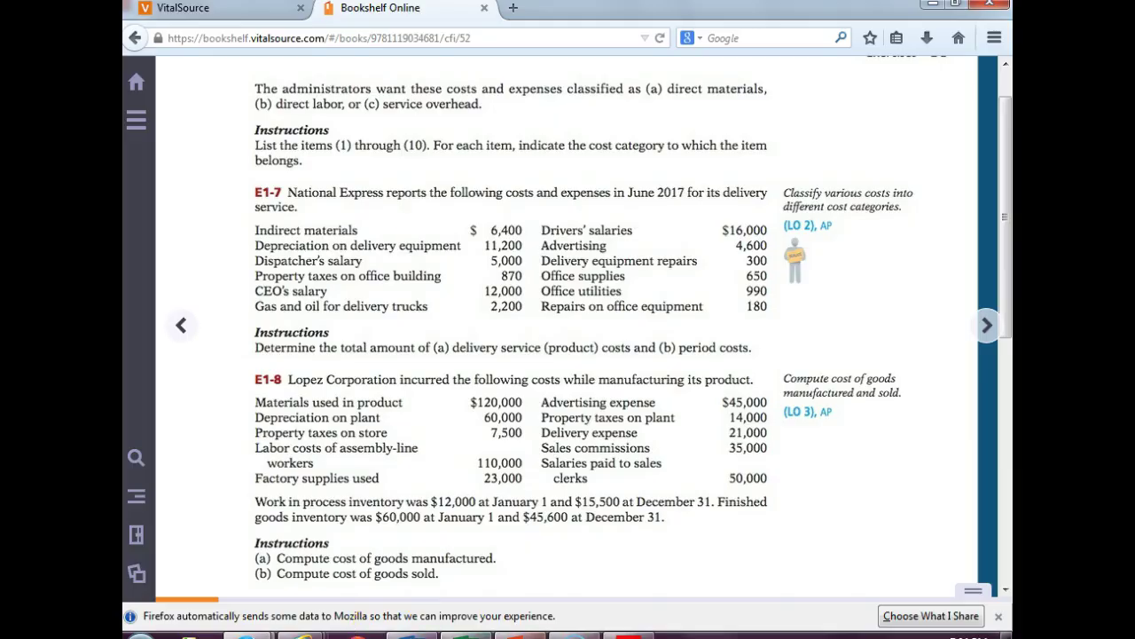
# - In PowerPoint, review the Keystone information on slide 37 and return to the cost schedule slide 38
pyautogui.hotkey('alt', 'Tab')
pyautogui.press('pageup')
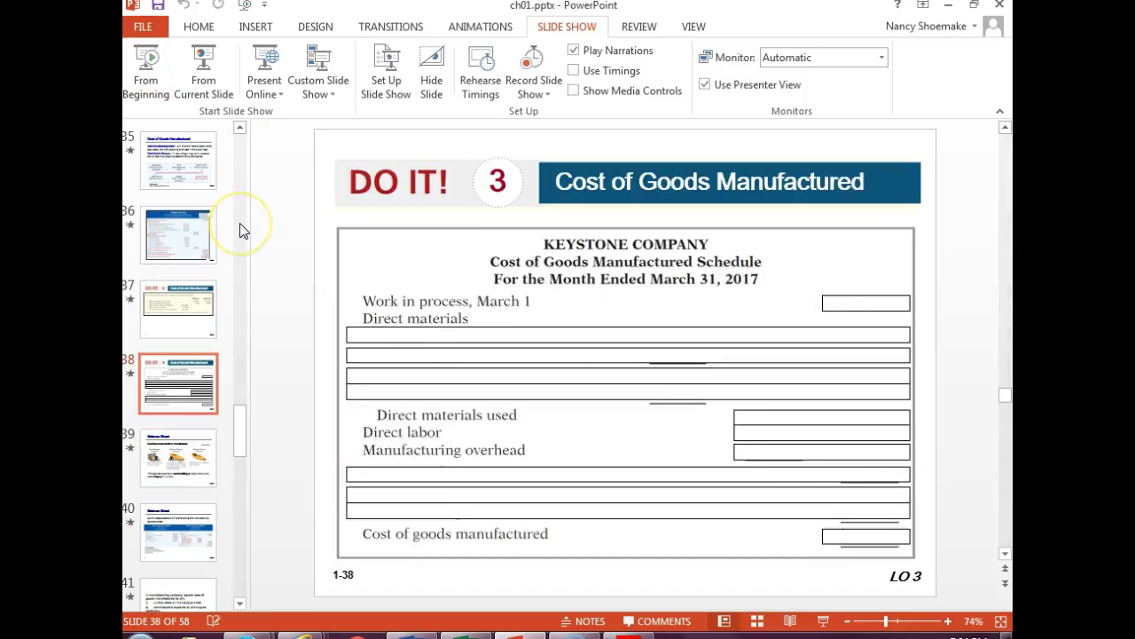
pyautogui.press('pageup')
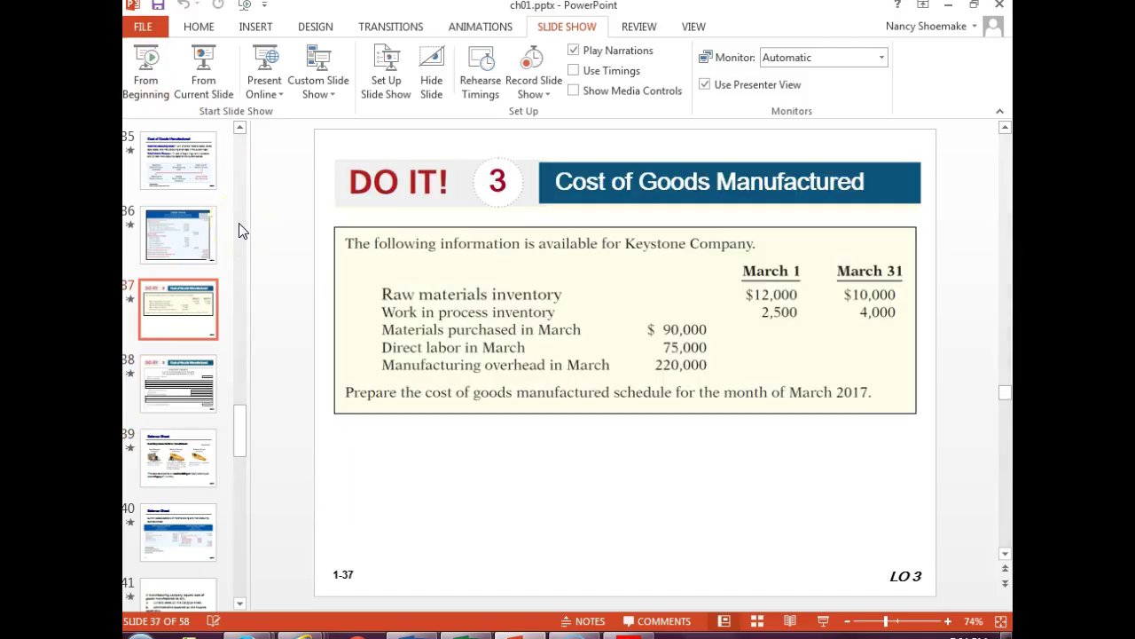
pyautogui.press('pagedown')
pyautogui.click(239, 224)
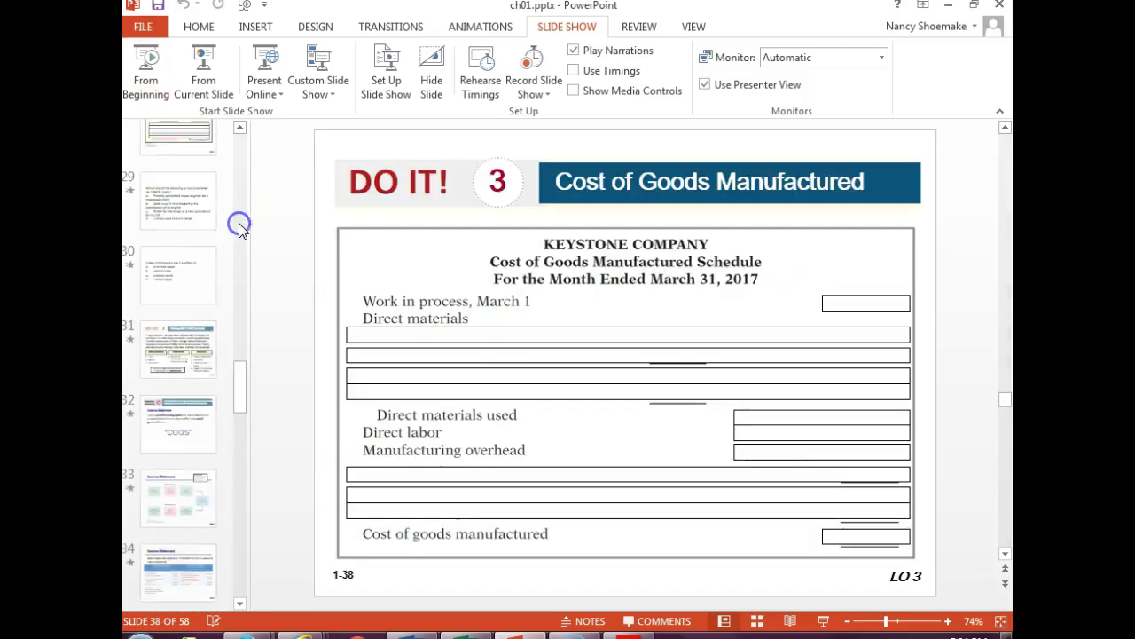
pyautogui.click(550, 303)
# - Present slide 38 revealing March 1 WIP, raw materials and purchases lines, then return to the textbook
pyautogui.click(204, 77)
pyautogui.click(544, 270)
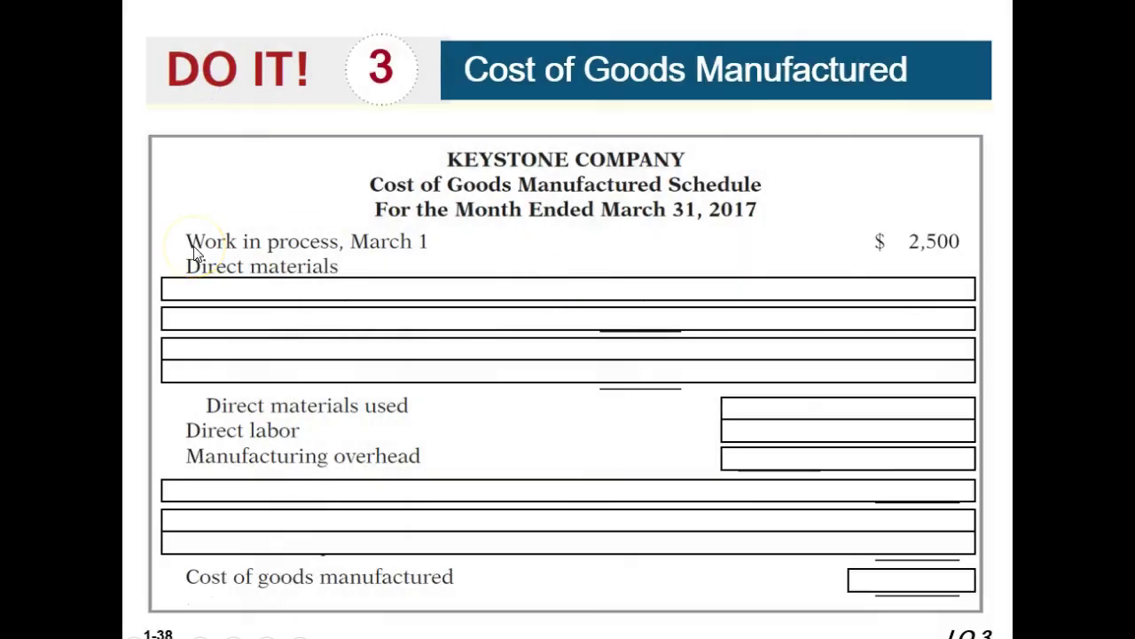
pyautogui.click(236, 277)
pyautogui.click(237, 277)
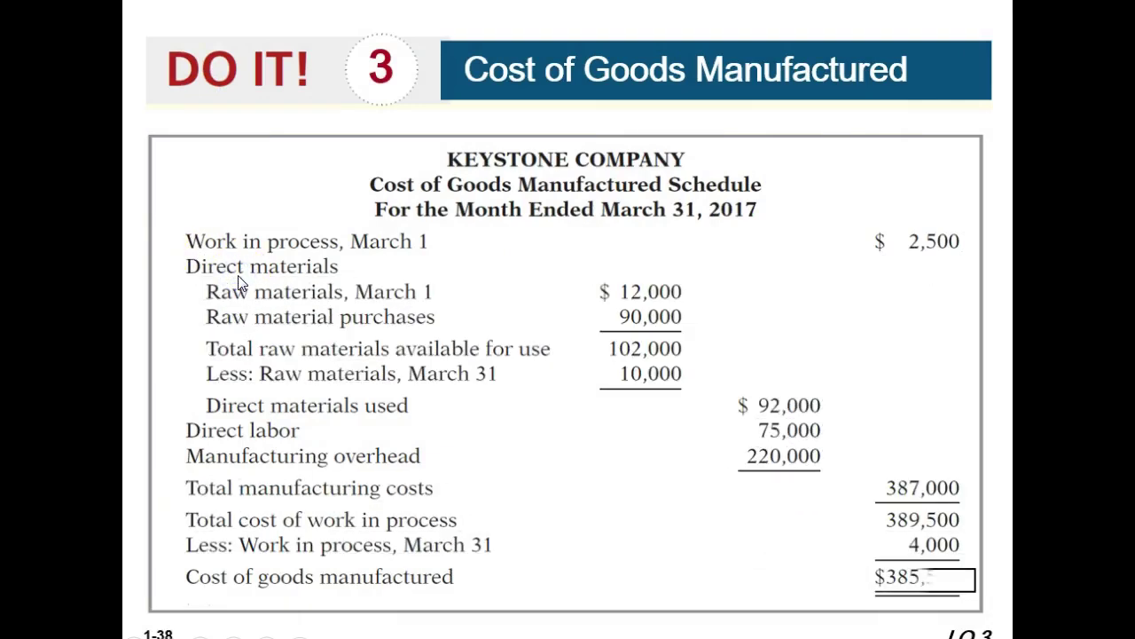
pyautogui.press('Escape')
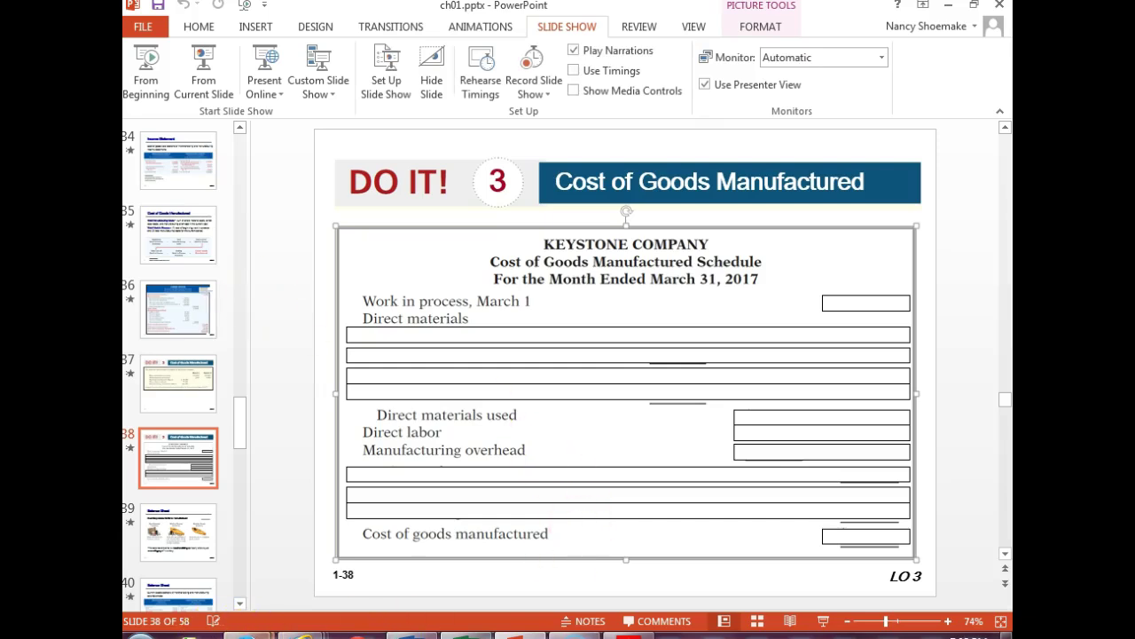
pyautogui.moveTo(298, 634)
pyautogui.click(379, 534)
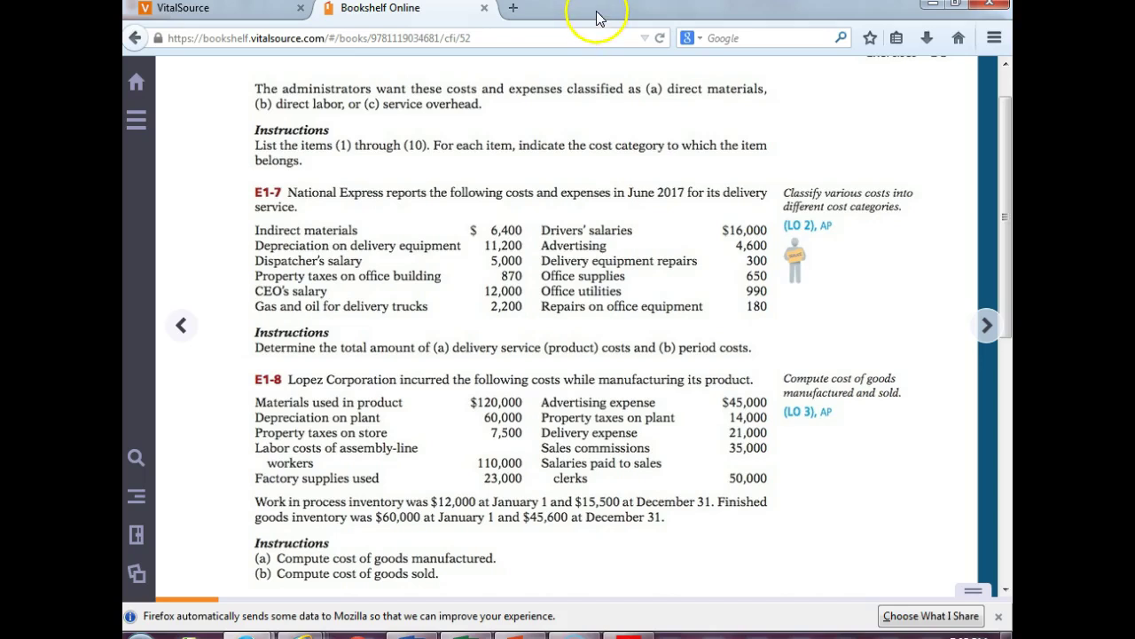
# - Shrink the textbook window, scroll it to E1-7, and bring the Excel workbook forward
pyautogui.click(956, 4)
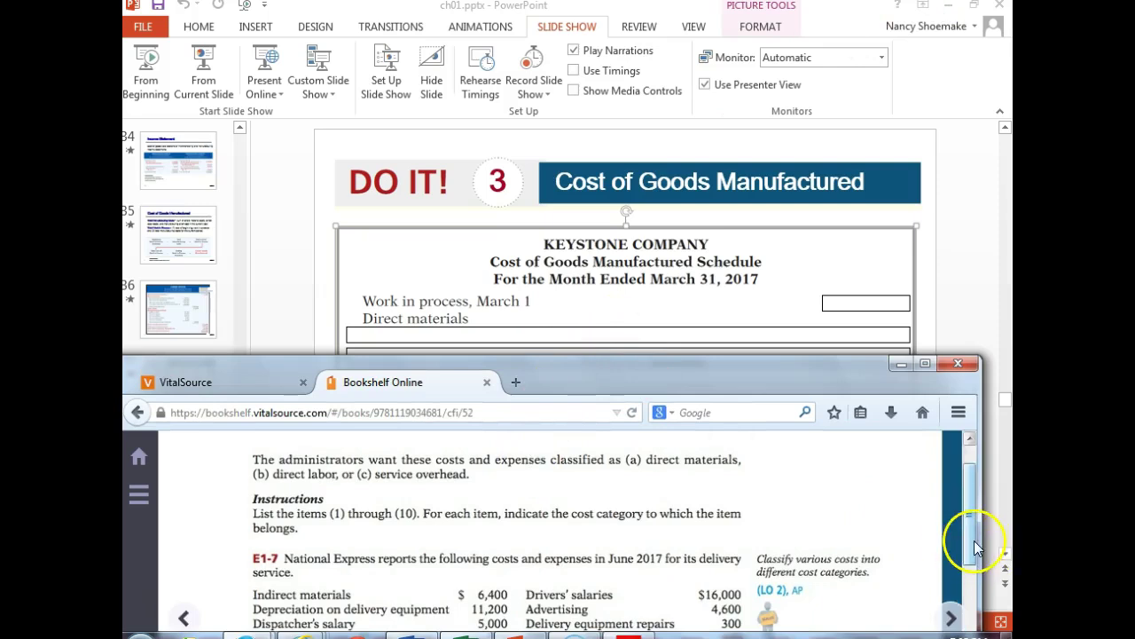
pyautogui.moveTo(971, 540); pyautogui.dragTo(976, 583)
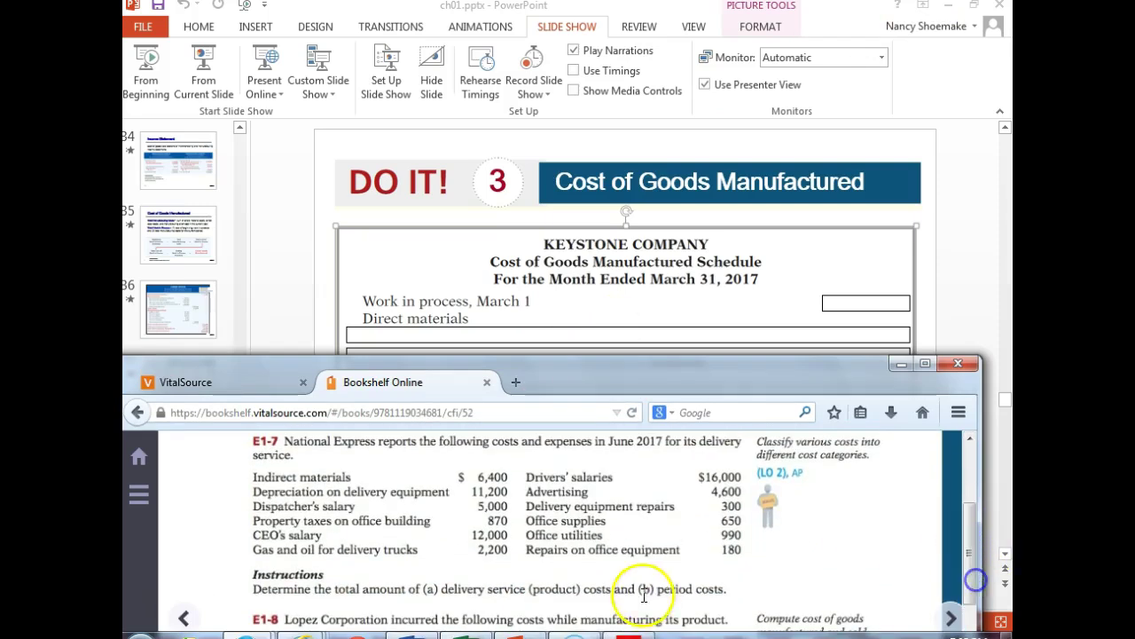
pyautogui.click(475, 635)
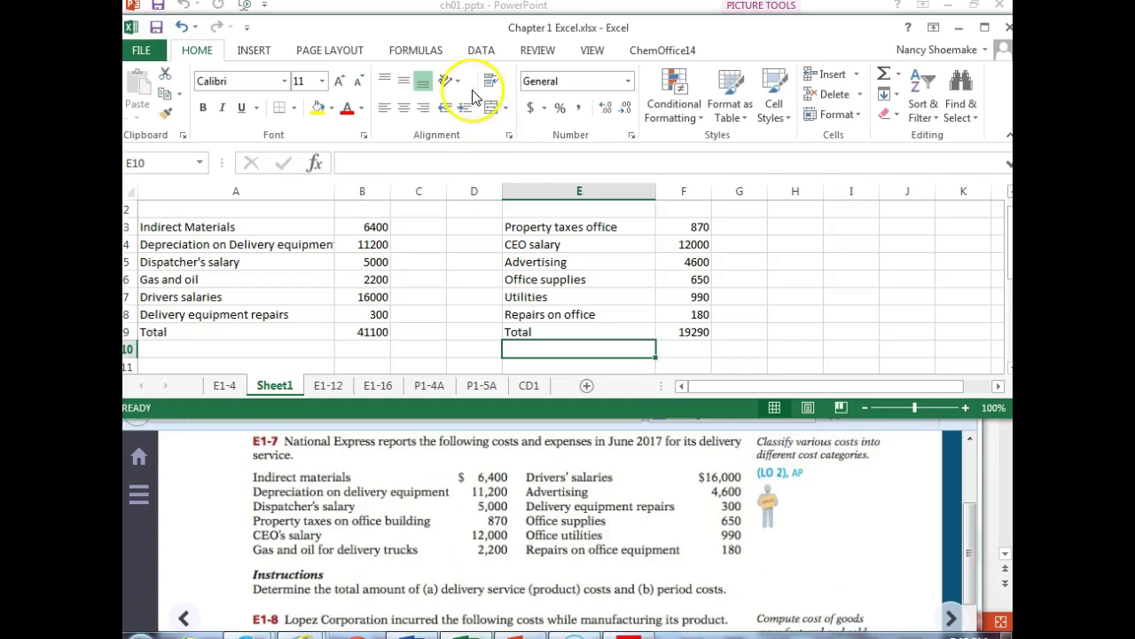
# - Add Sheet2 and title it 'Cost of Goods Manufactured' across merged, centred cells A1:E1
pyautogui.click(586, 386)
pyautogui.moveTo(192, 204); pyautogui.dragTo(475, 217)
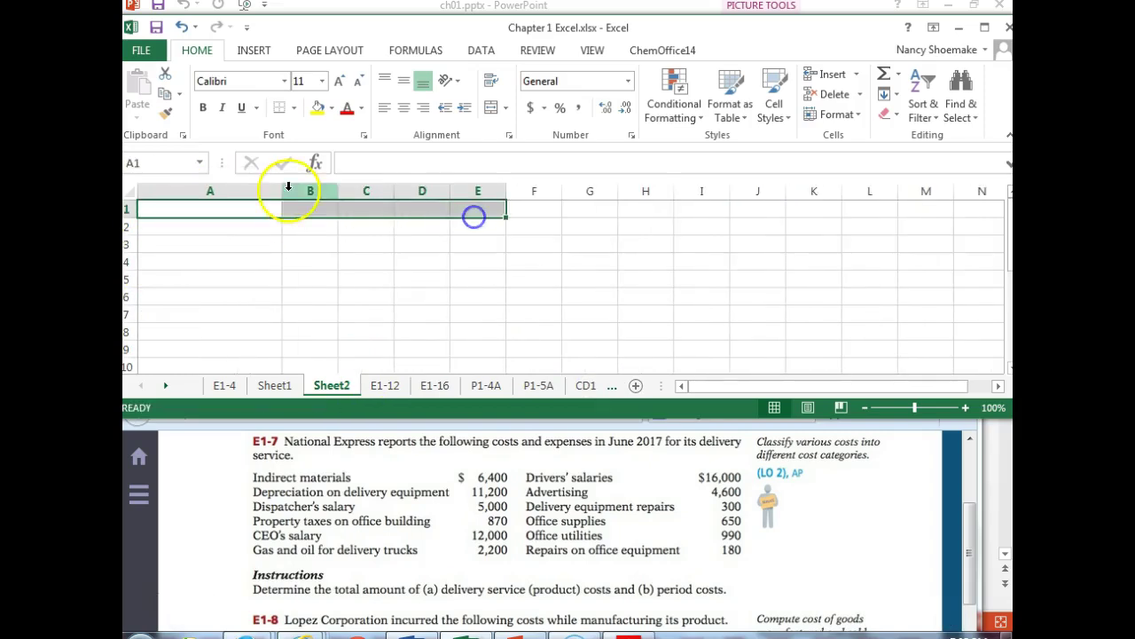
pyautogui.click(493, 107)
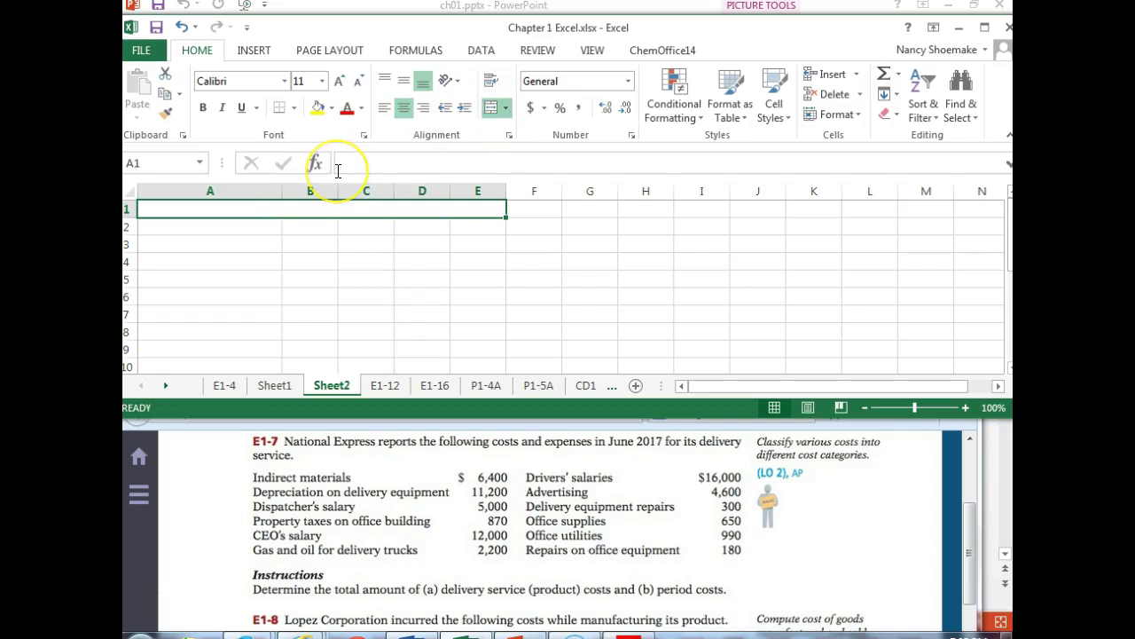
pyautogui.write('Cost of Goods Manufactured')
pyautogui.press('Return')
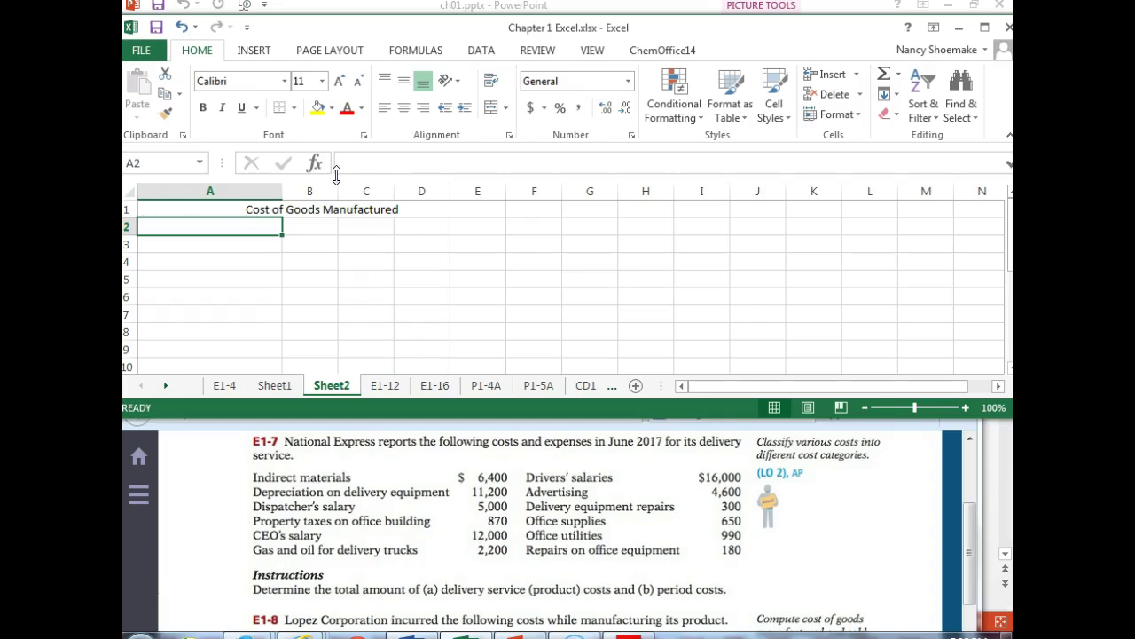
# - Enter 'WIP, 1/1' in A3 with 12000 in D3, widening columns B and C
pyautogui.click(235, 244)
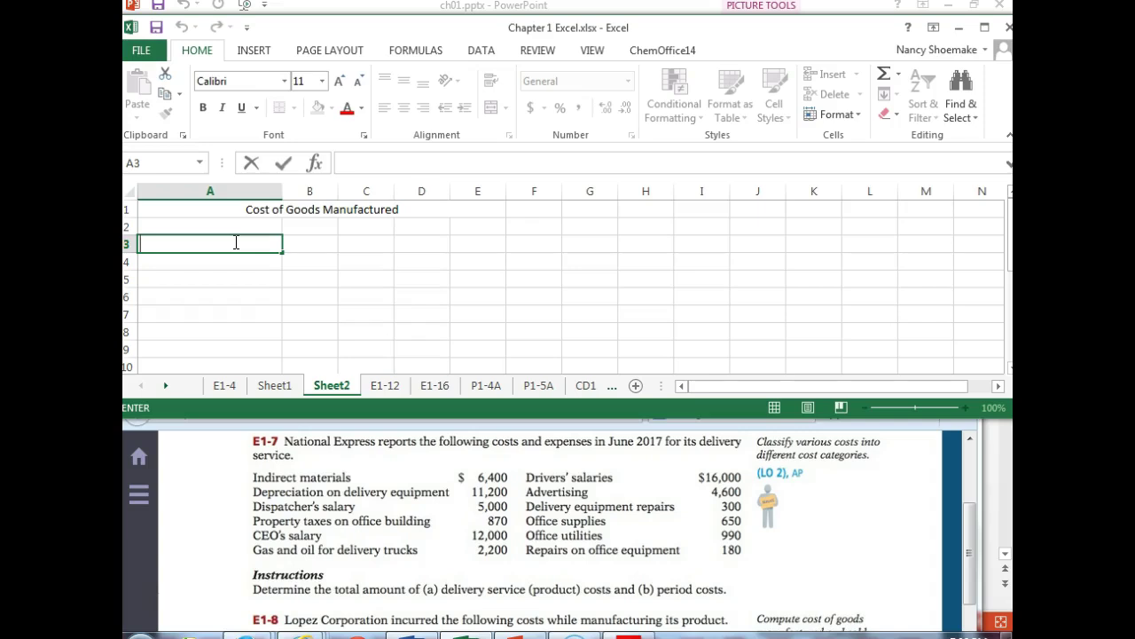
pyautogui.write('WIP,')
pyautogui.write('1/1')
pyautogui.press('Tab')
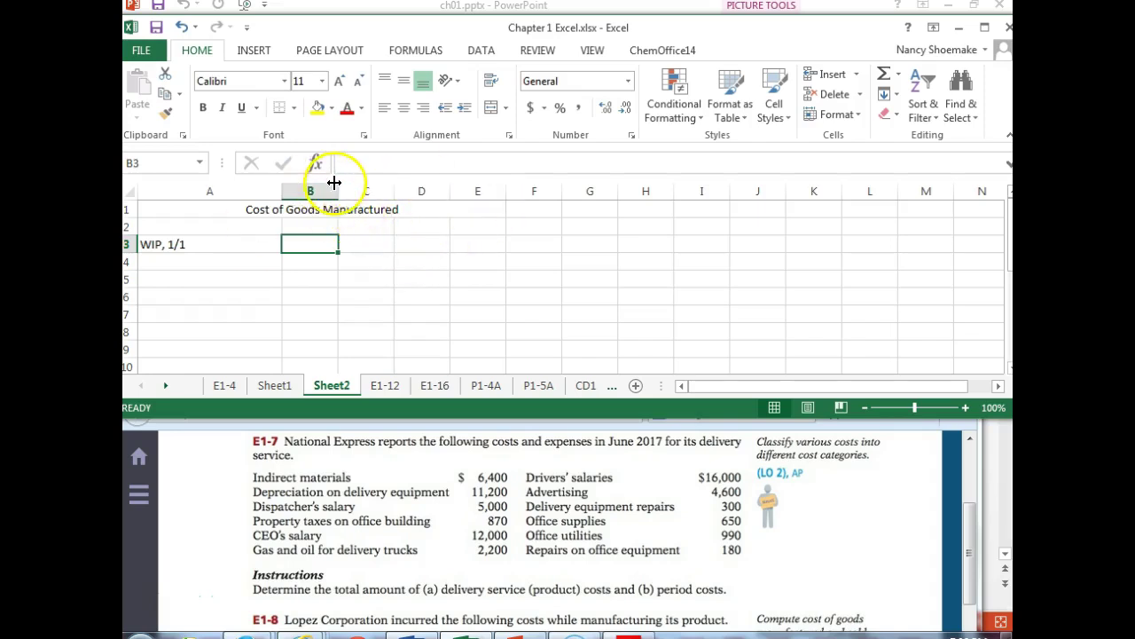
pyautogui.moveTo(338, 186); pyautogui.dragTo(357, 187)
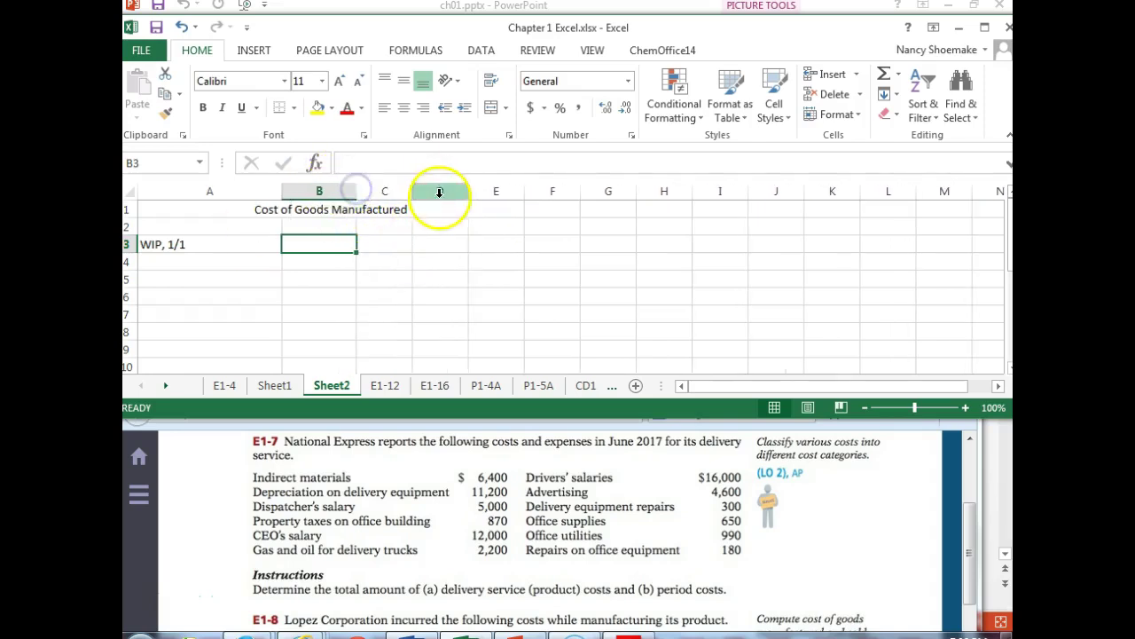
pyautogui.moveTo(414, 191); pyautogui.dragTo(508, 191)
pyautogui.click(461, 243)
pyautogui.write('12000')
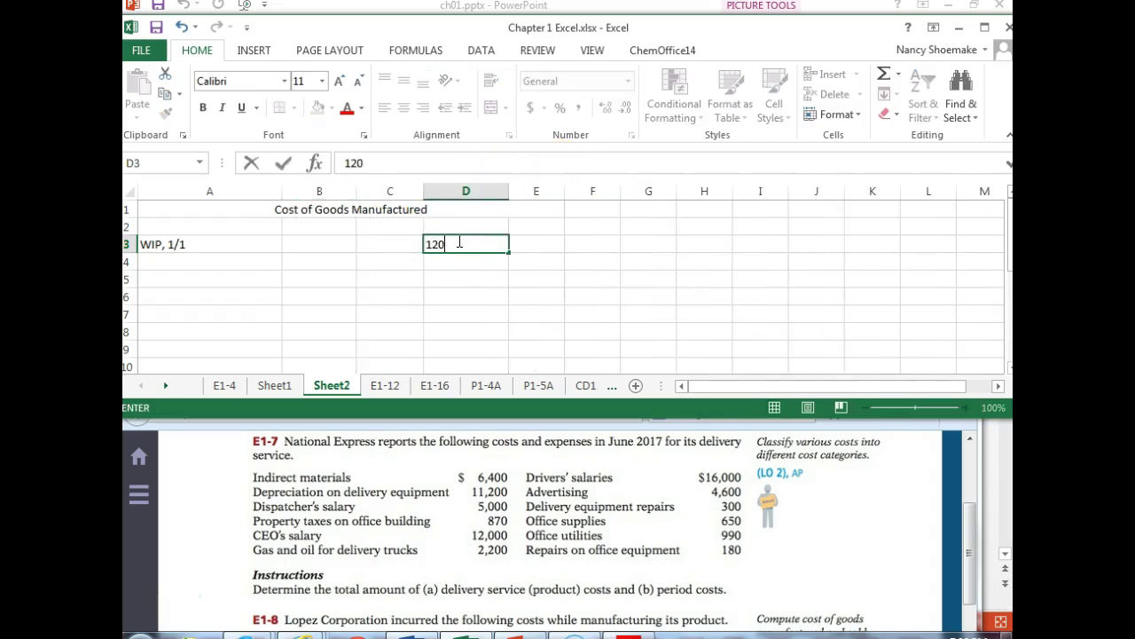
pyautogui.press('Return')
# - Add the 'Direct materials used' label in A5
pyautogui.press('Left')
pyautogui.press('Left')
pyautogui.press('Left')
pyautogui.press('Down')
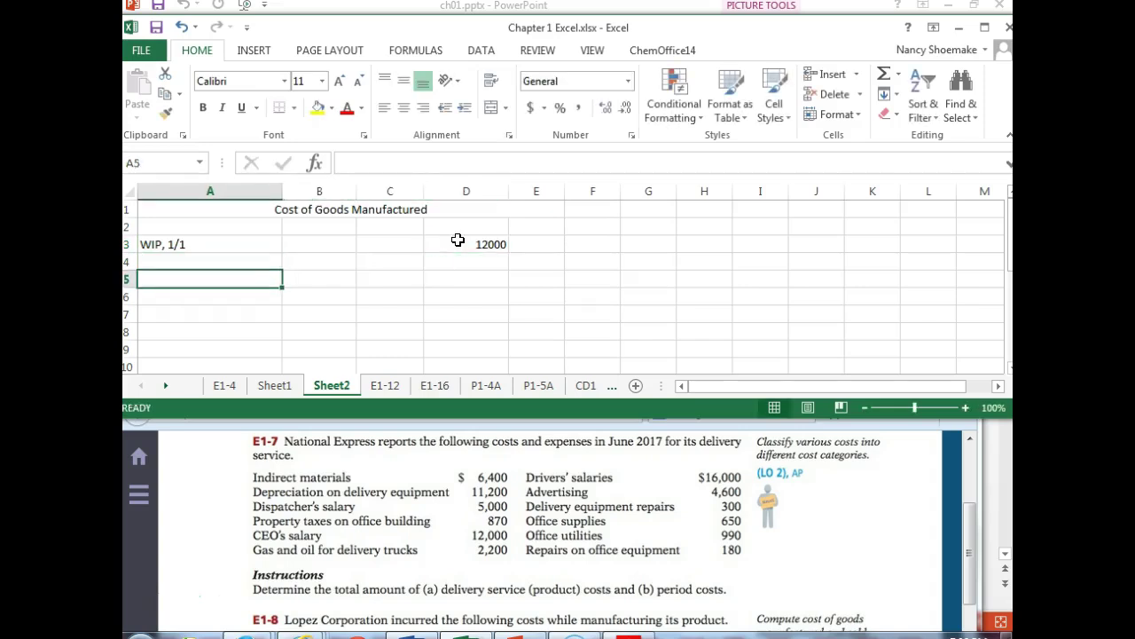
pyautogui.write('D')
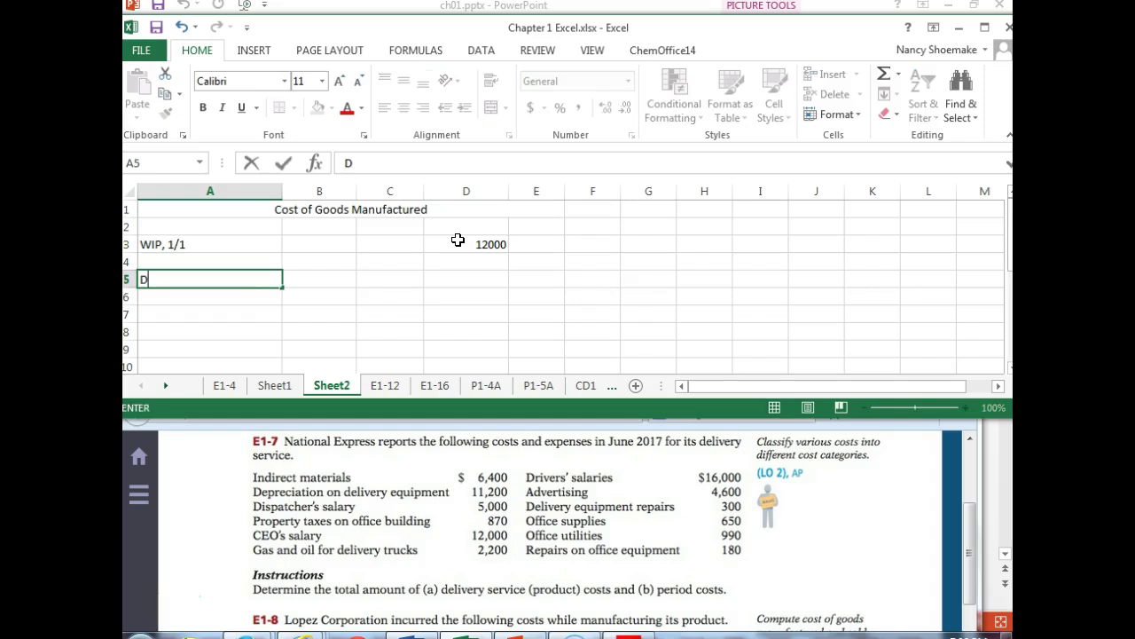
pyautogui.write('irect materials used')
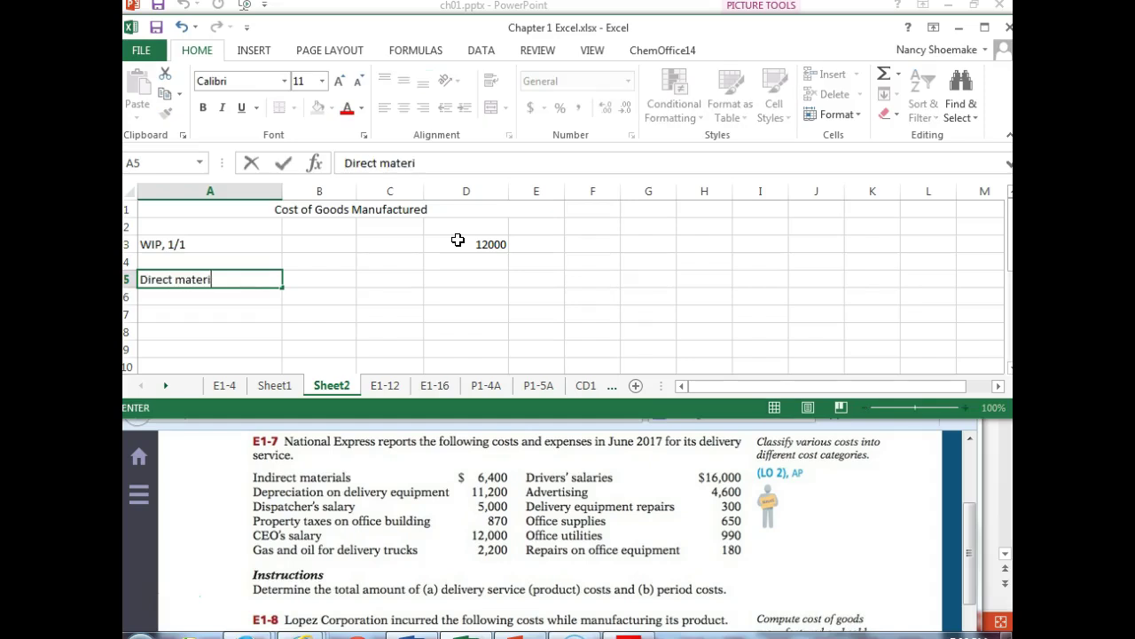
pyautogui.press('Tab')
pyautogui.press('Tab')
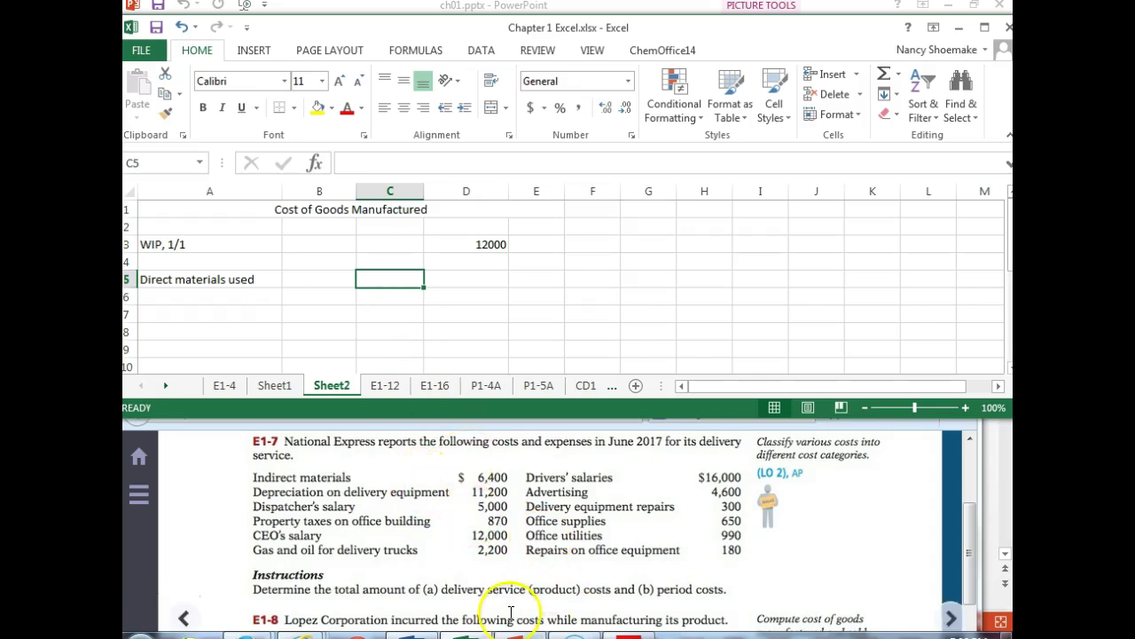
pyautogui.click(970, 556)
# - Scroll the textbook to exercise E1-8's Lopez Corporation figures and return to cell C5
pyautogui.moveTo(970, 556); pyautogui.dragTo(967, 614)
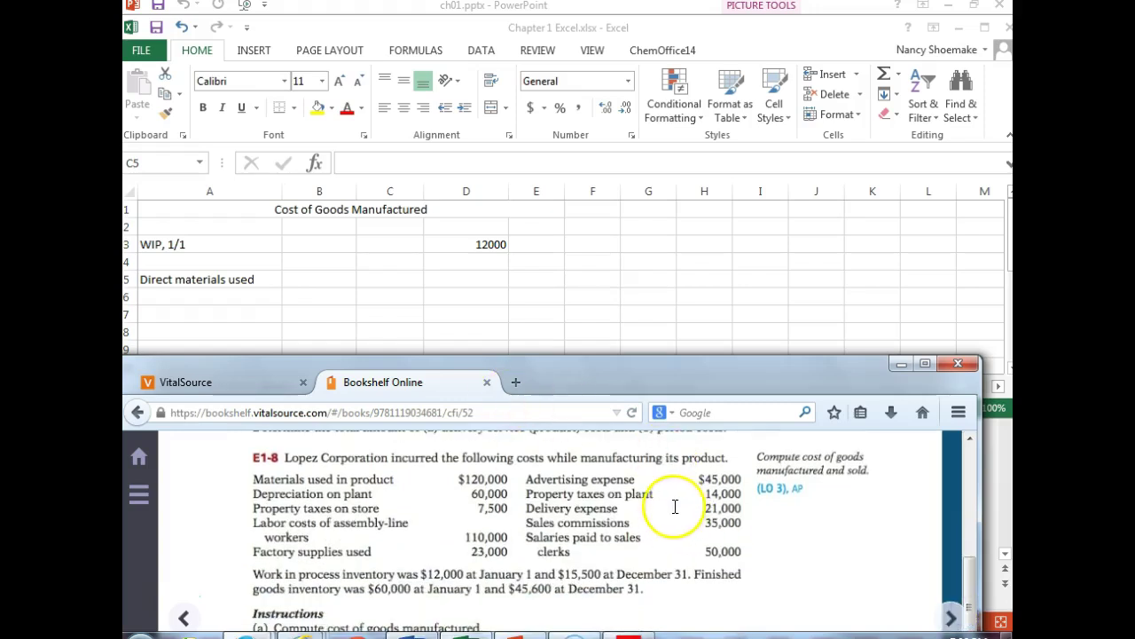
pyautogui.click(607, 612)
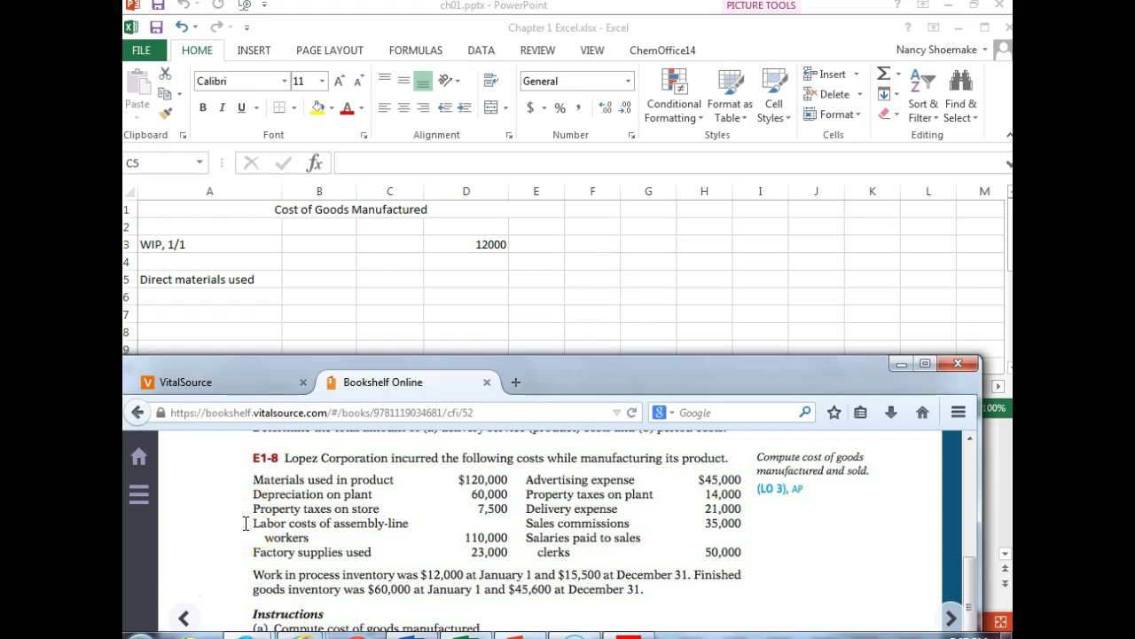
pyautogui.click(445, 346)
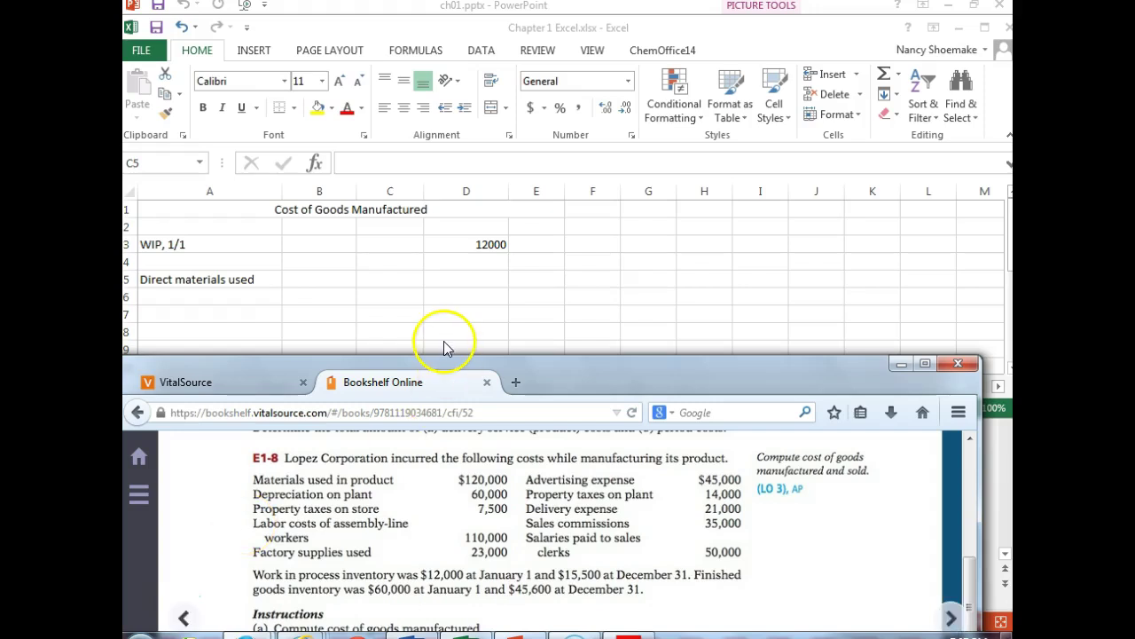
pyautogui.click(371, 284)
# - Enter 120000 for direct materials used and add Direct labor at 110000 in row 6
pyautogui.write('120000')
pyautogui.press('Return')
pyautogui.press('Left')
pyautogui.press('Left')
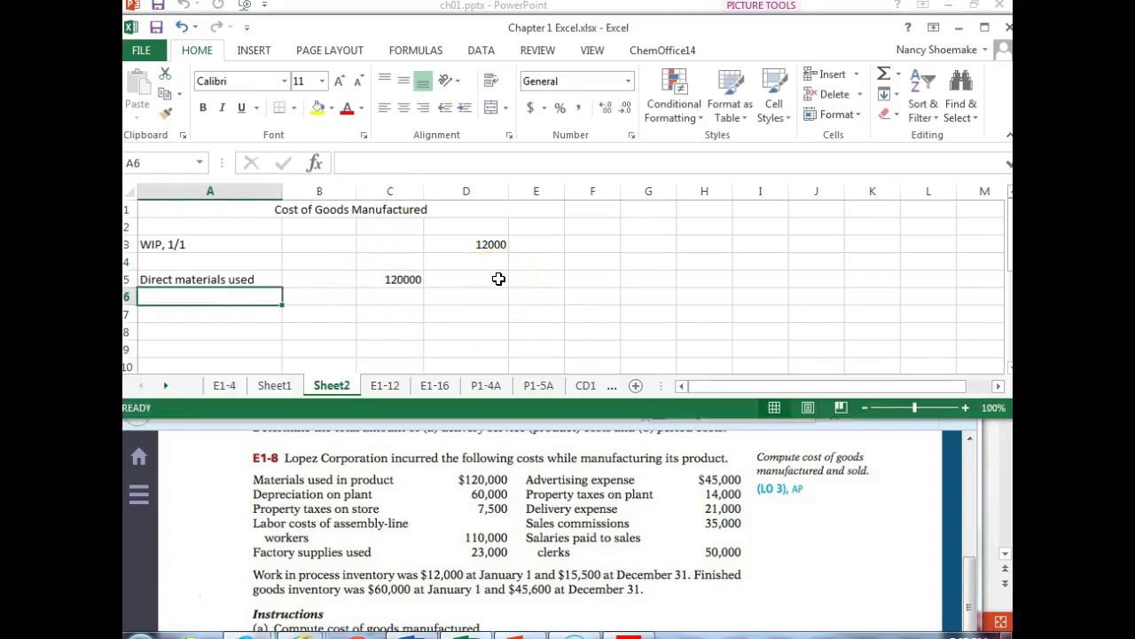
pyautogui.hotkey('ctrl', "'")
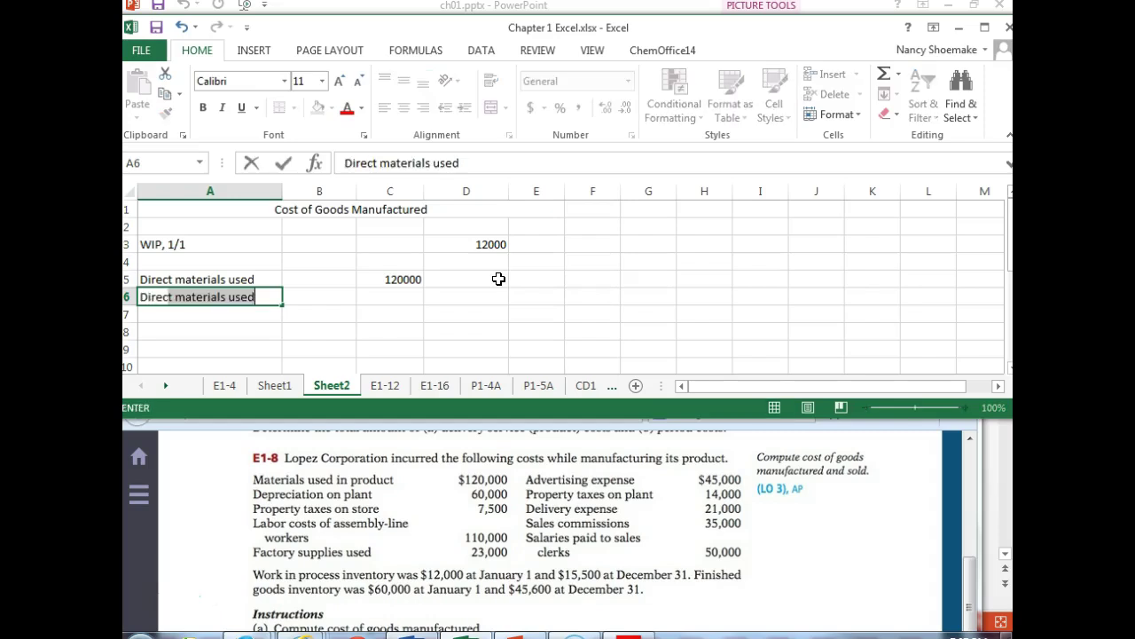
pyautogui.write('labor use')
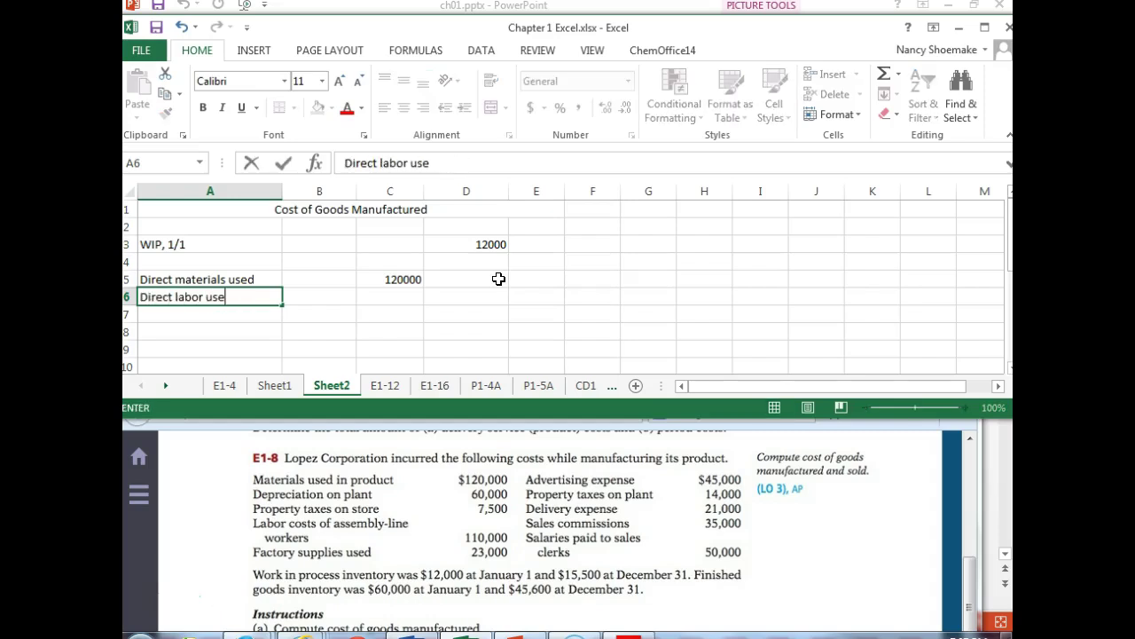
pyautogui.press('BackSpace')
pyautogui.press('BackSpace')
pyautogui.press('BackSpace')
pyautogui.press('Tab')
pyautogui.press('Tab')
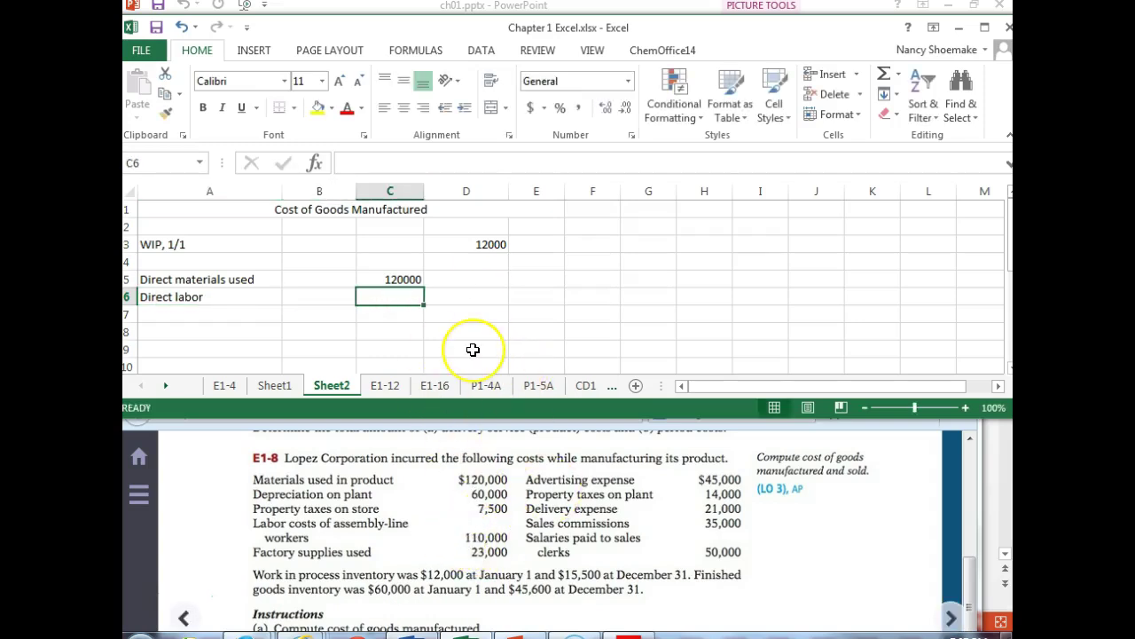
pyautogui.write('110000')
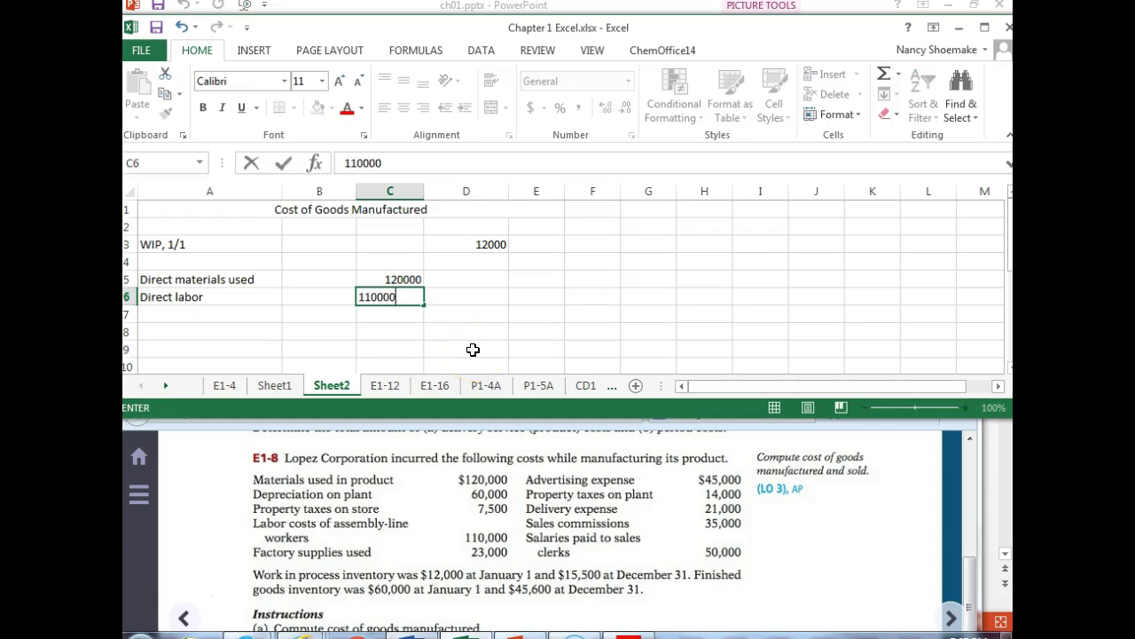
pyautogui.press('Return')
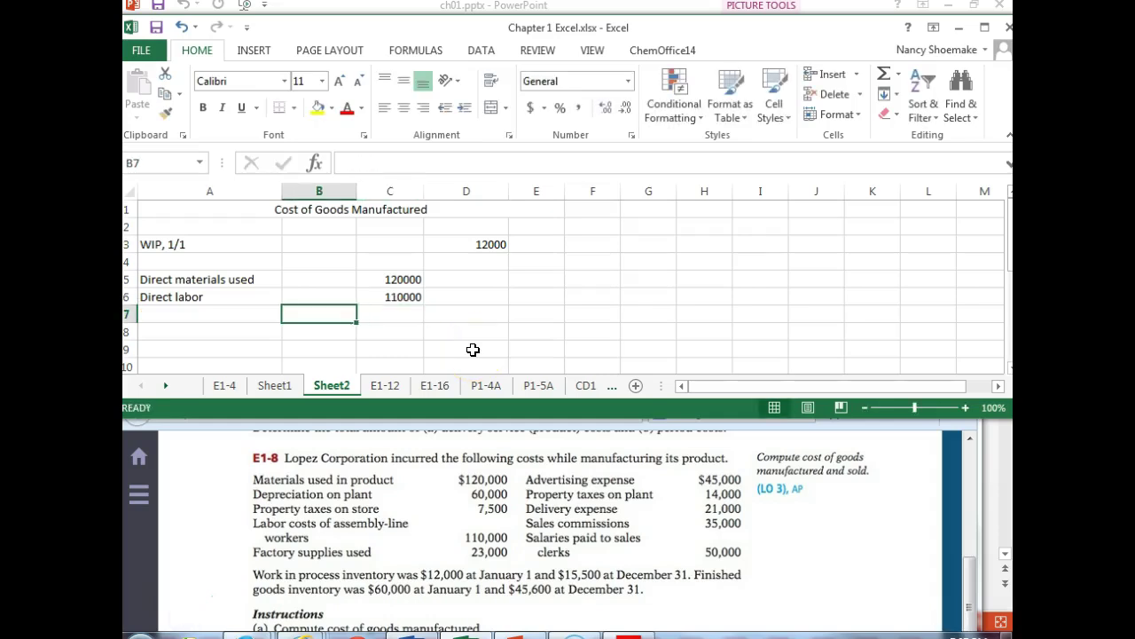
# - Label row 7 'Manufacturing o/h' and begin the next label in A8
pyautogui.press('Left')
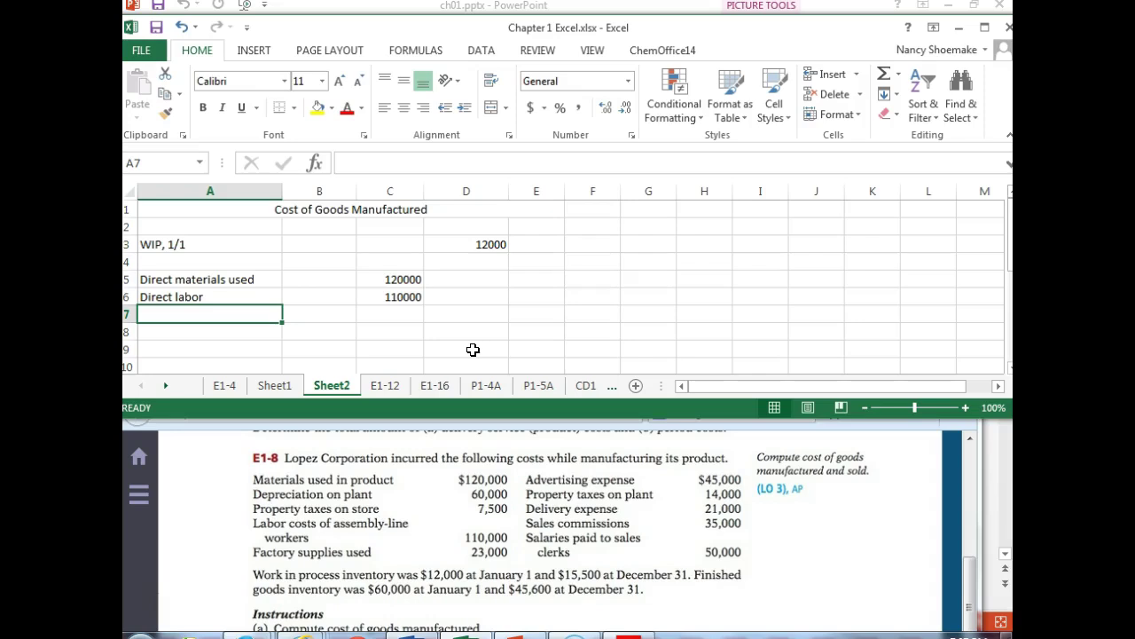
pyautogui.write('Manufacturing overhead')
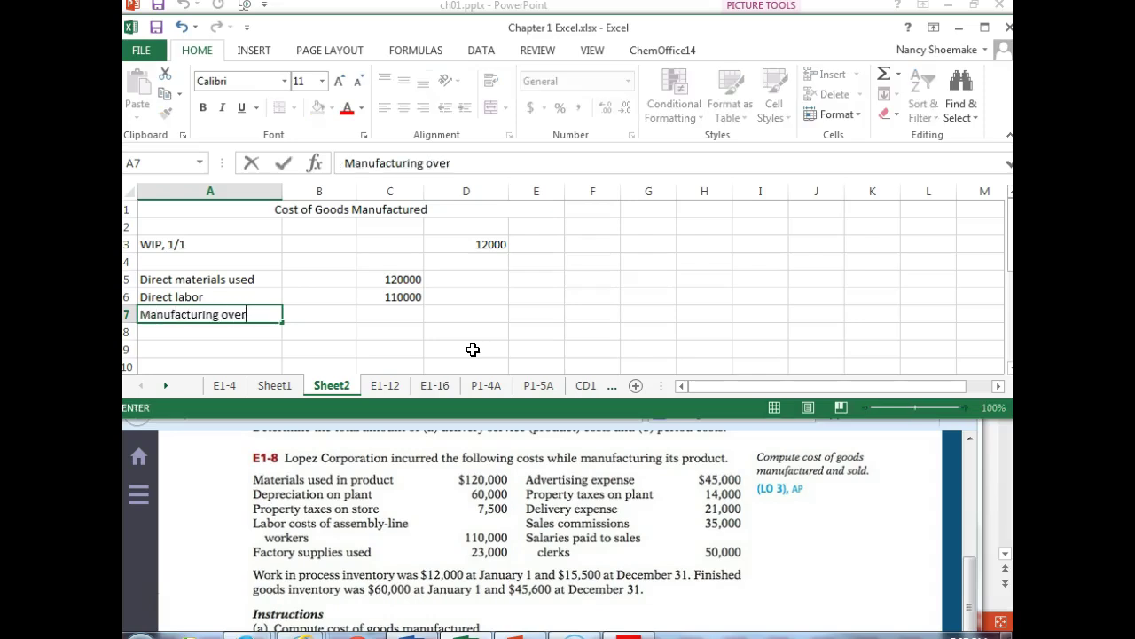
pyautogui.press('BackSpace')
pyautogui.press('BackSpace')
pyautogui.press('BackSpace')
pyautogui.press('BackSpace')
pyautogui.press('BackSpace')
pyautogui.press('BackSpace')
pyautogui.press('BackSpace')
pyautogui.write('o/h')
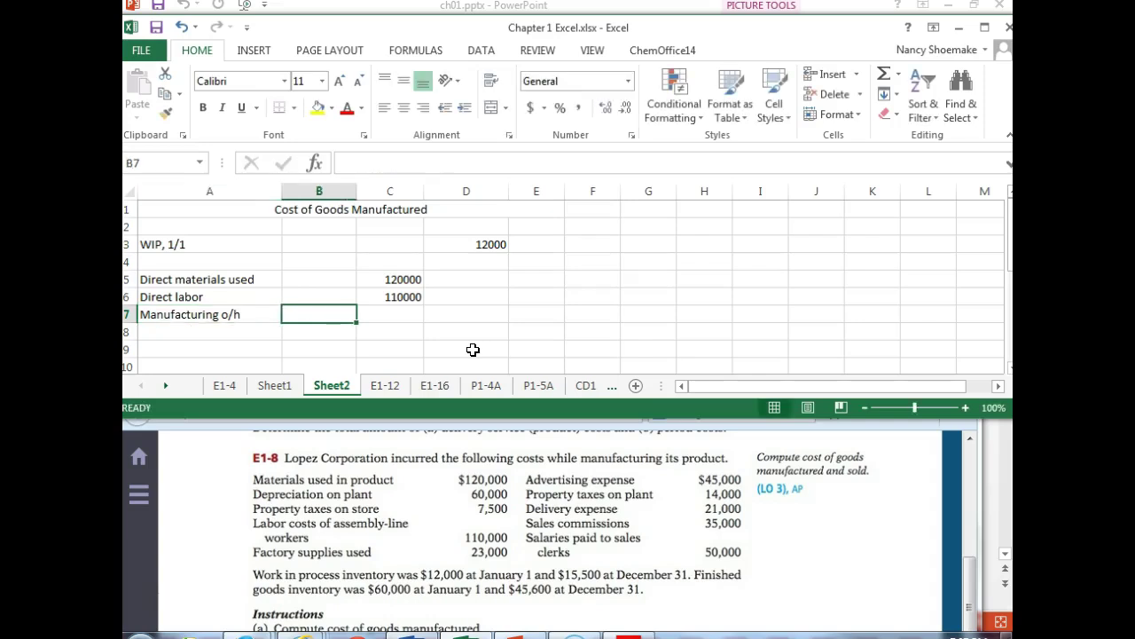
pyautogui.press('Down')
pyautogui.press('Left')
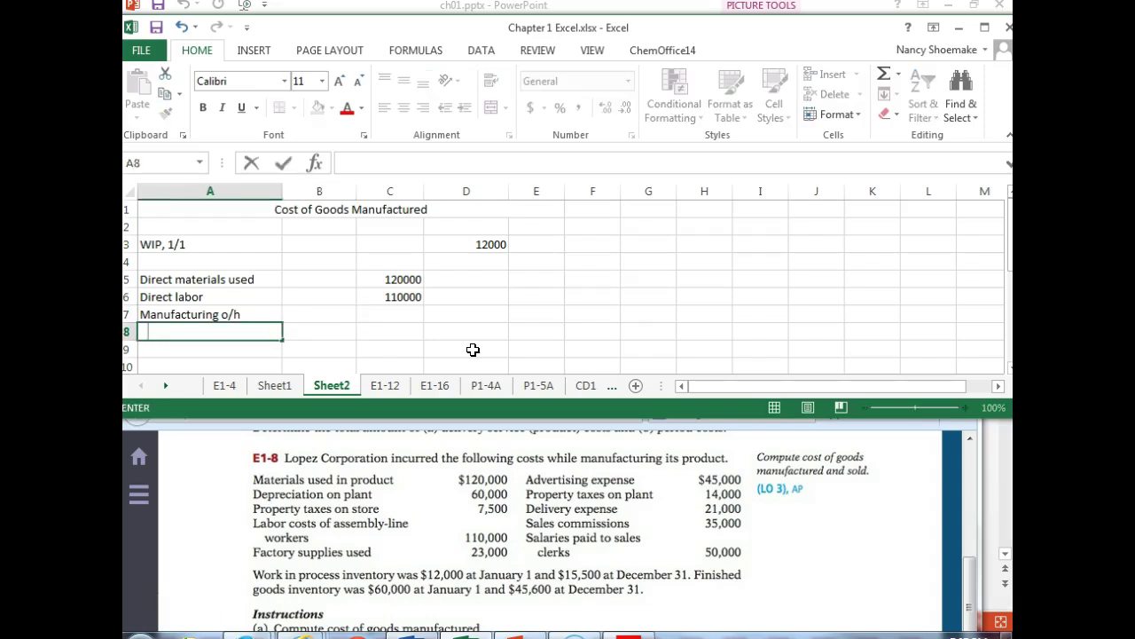
pyautogui.write('Depreciation on plant')
# - Correct the label to 'Depreciation on plant' and enter its amount of 60000
pyautogui.press('Tab')
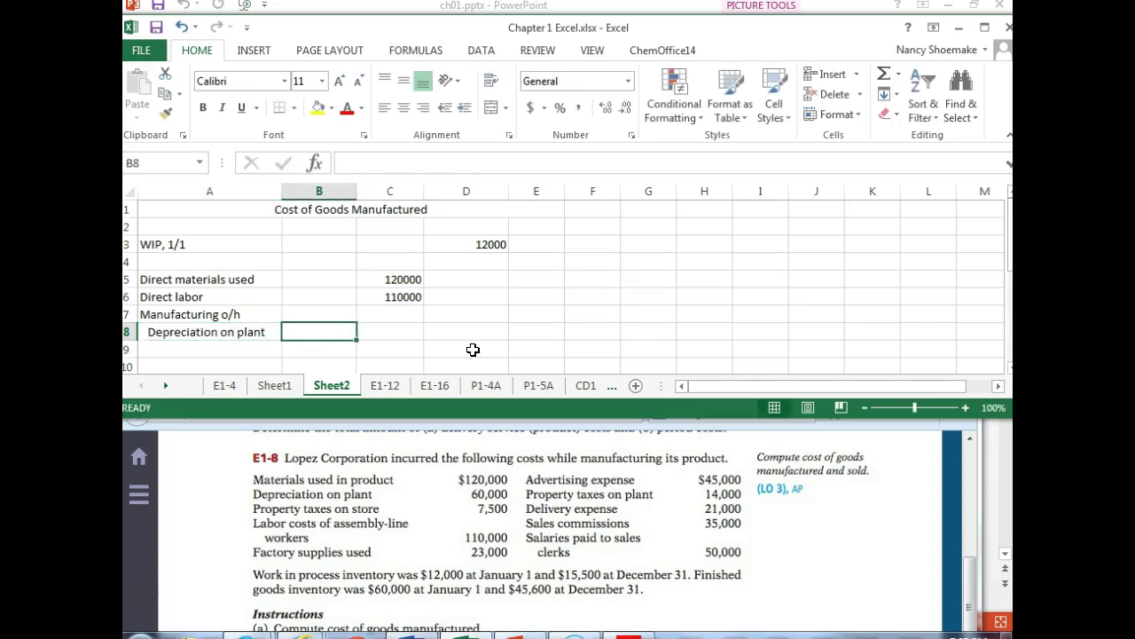
pyautogui.write('60000')
pyautogui.press('Return')
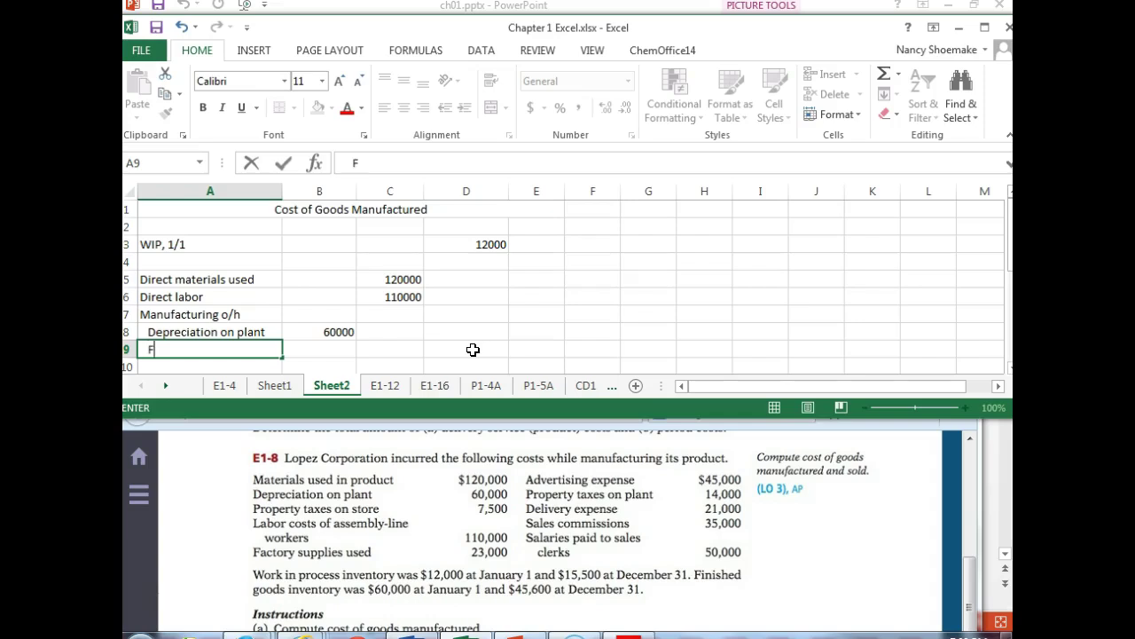
# - Add 'Factory supplies used' at 23000 and property taxes on plant at 14000
pyautogui.write('Factory supplies used')
pyautogui.press('Tab')
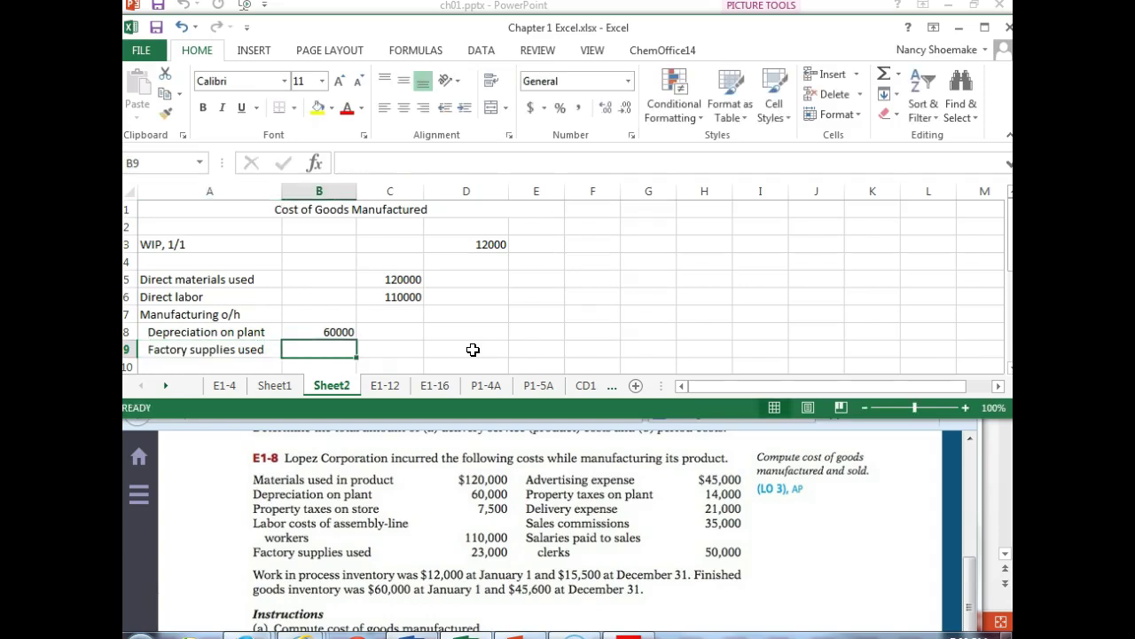
pyautogui.write('23000')
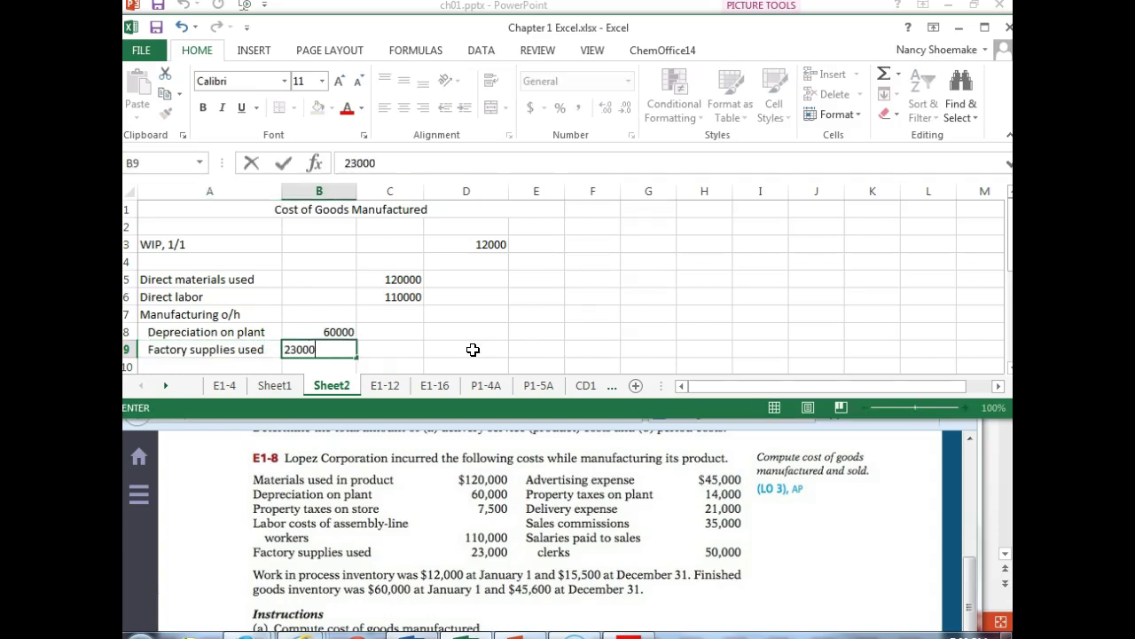
pyautogui.press('Return')
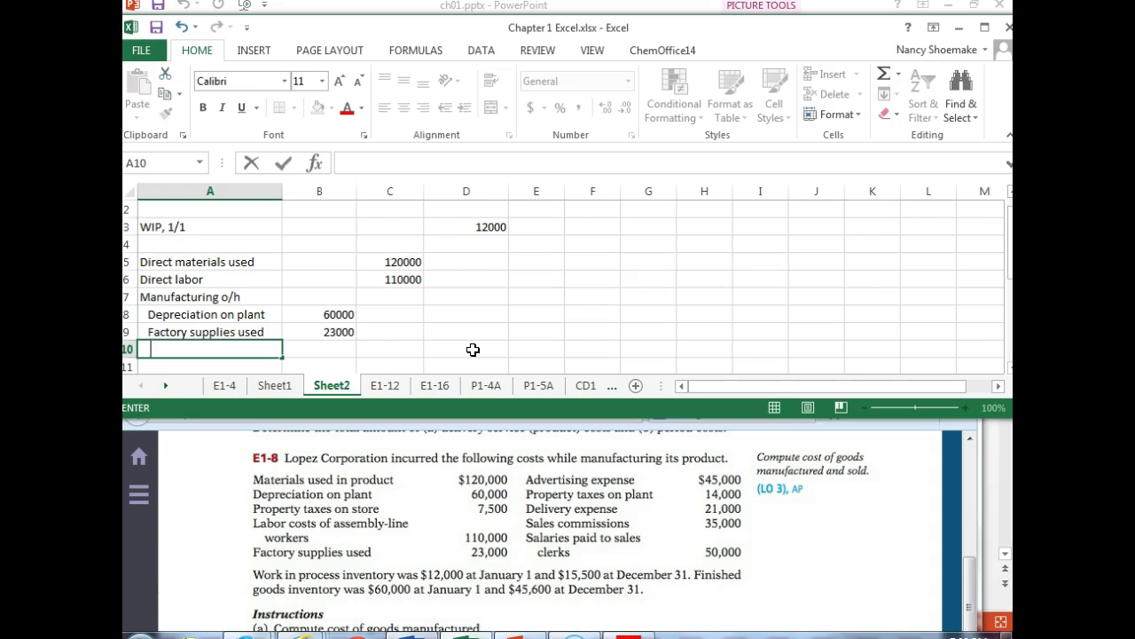
pyautogui.write('Prop taxes on plant')
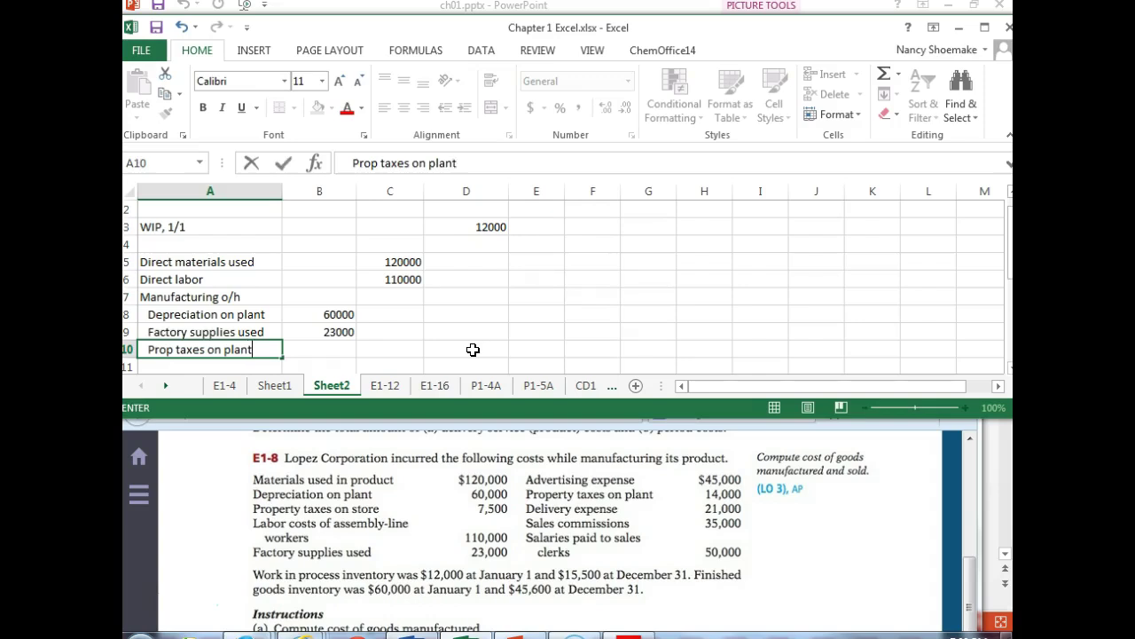
pyautogui.press('Tab')
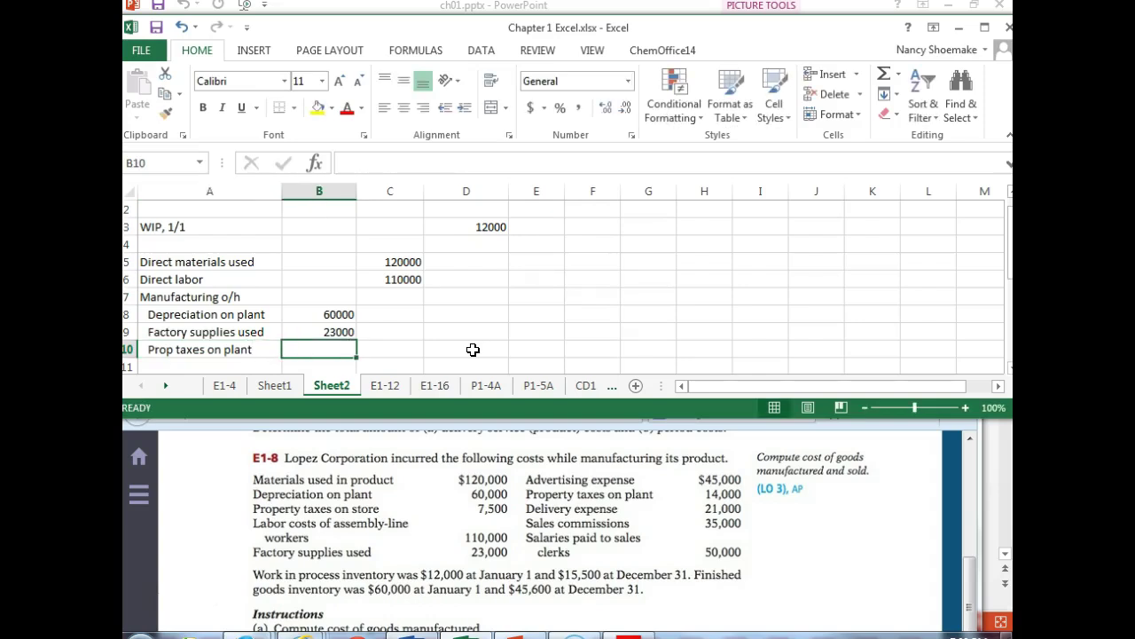
pyautogui.write('1400')
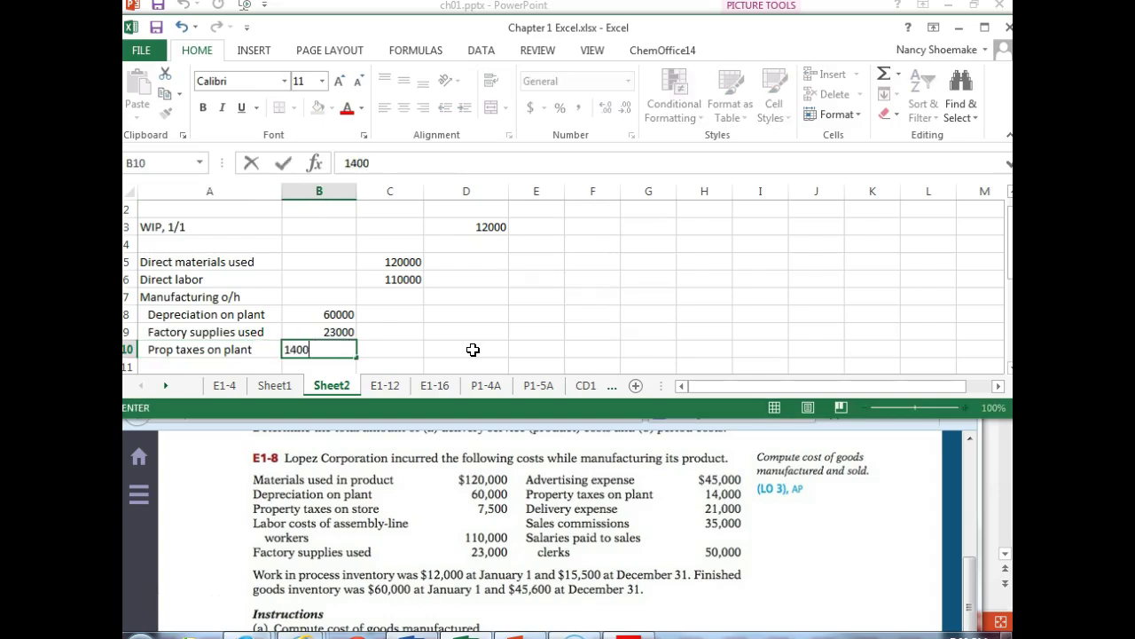
pyautogui.write('0')
pyautogui.press('Return')
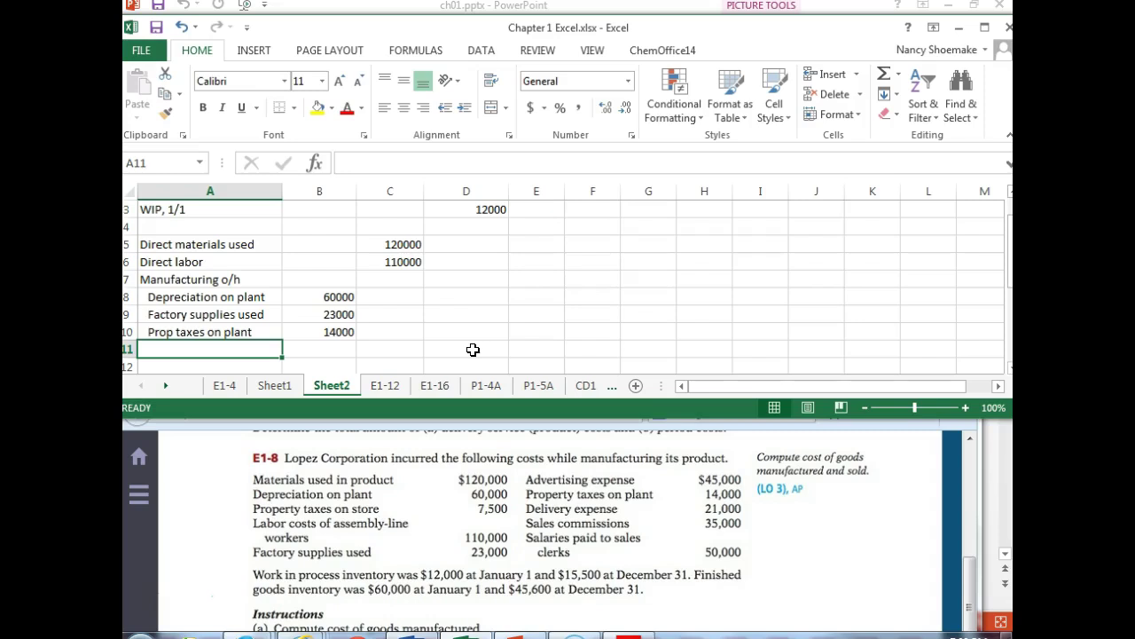
# - Add the 'Total manufacturing o/h' label and put a bottom border under 14000
pyautogui.write('Total manufa')
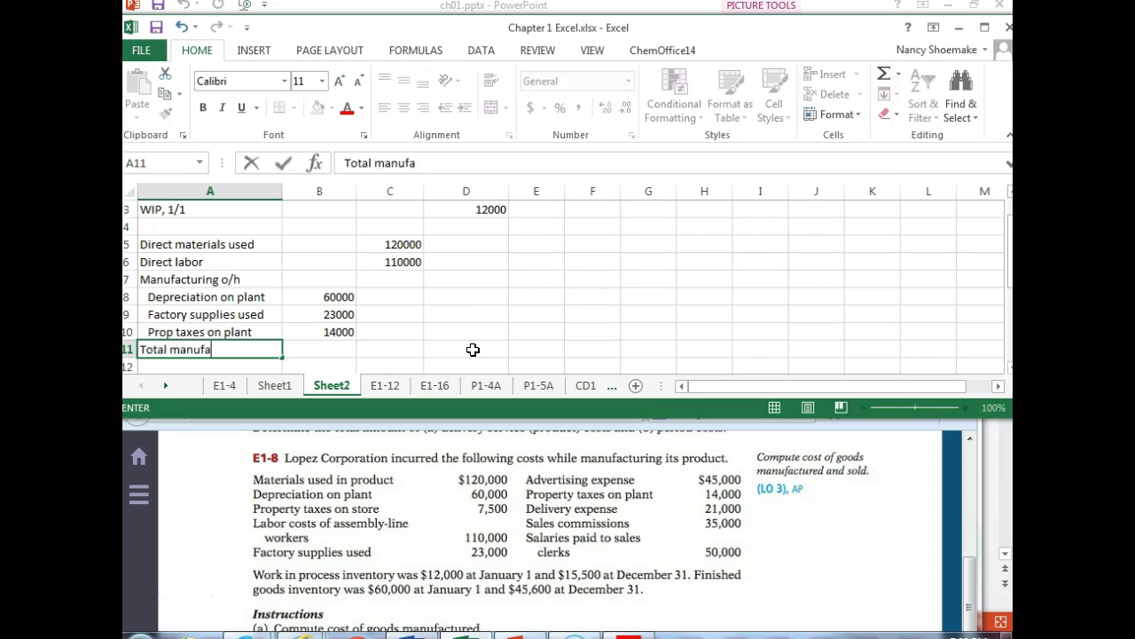
pyautogui.write('cturing o/h')
pyautogui.press('Tab')
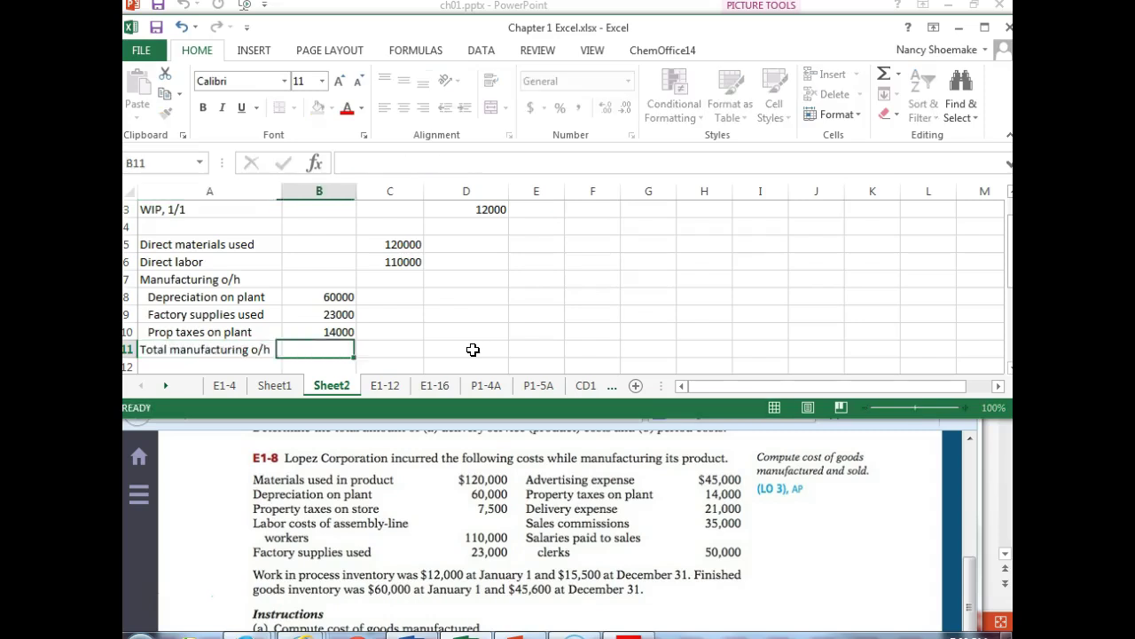
pyautogui.press('Tab')
pyautogui.click(304, 331)
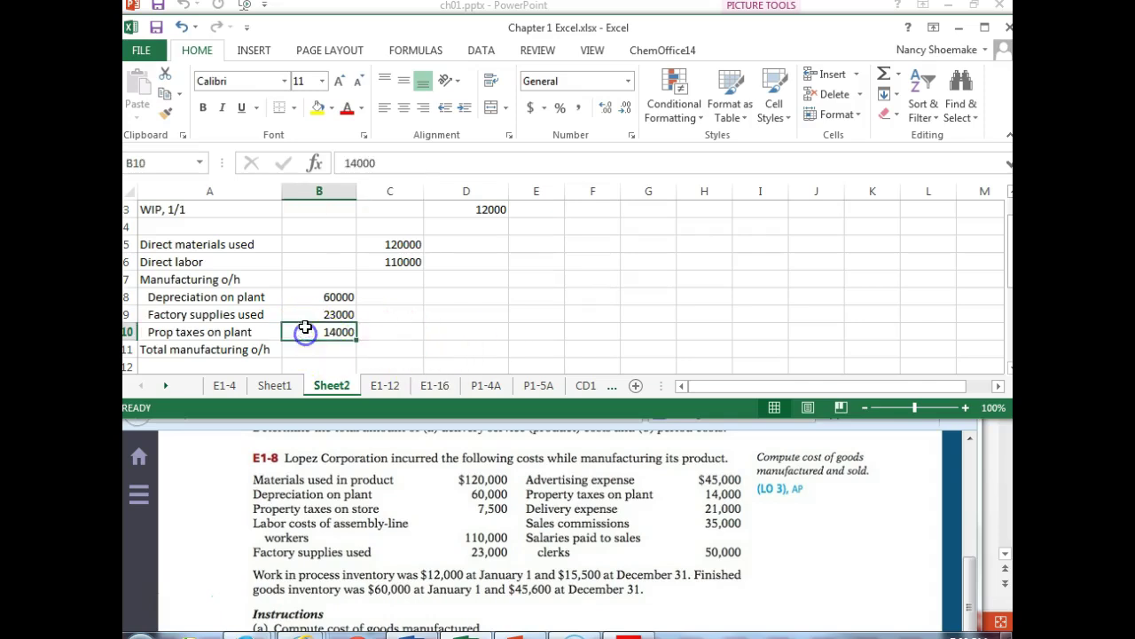
pyautogui.click(279, 108)
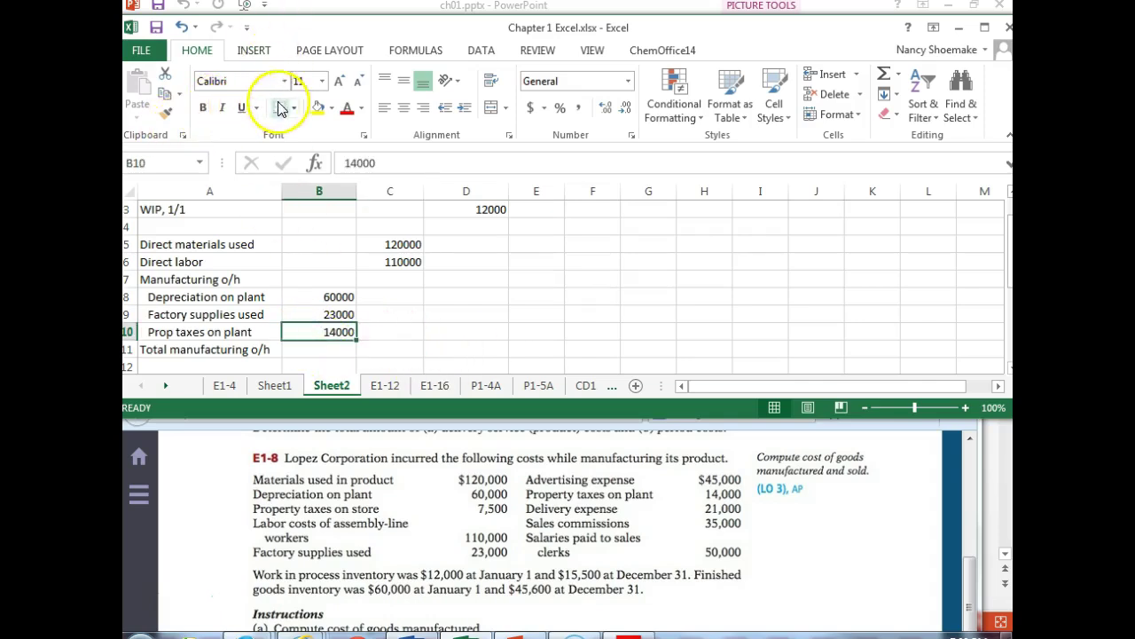
# - AutoSum B8:B10 into C11 to give total manufacturing overhead of 97000
pyautogui.click(414, 349)
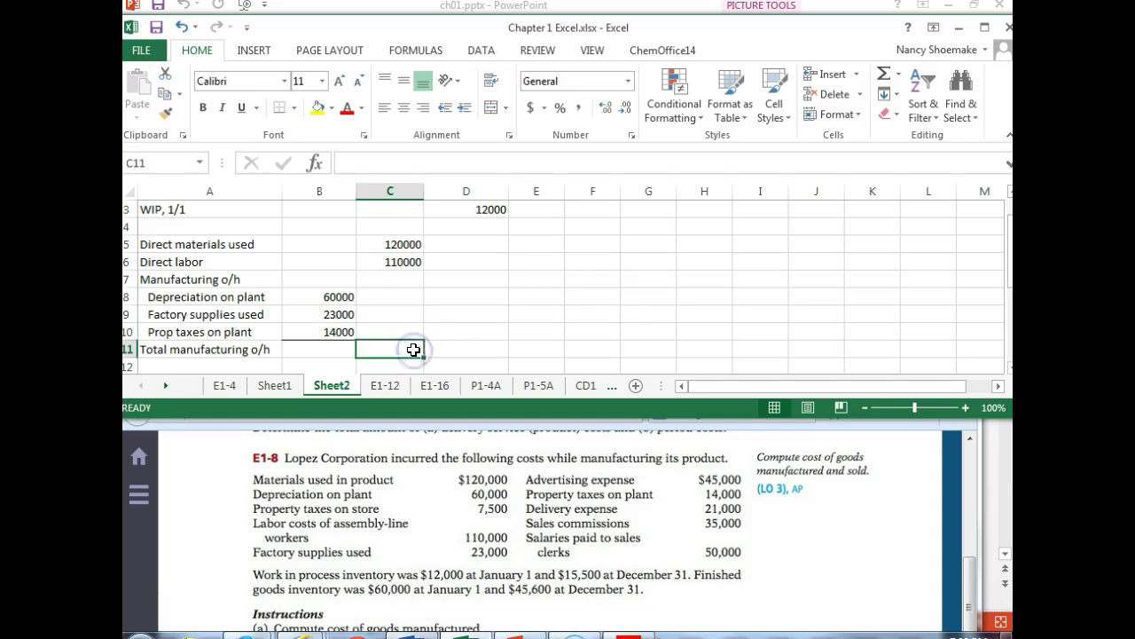
pyautogui.click(885, 76)
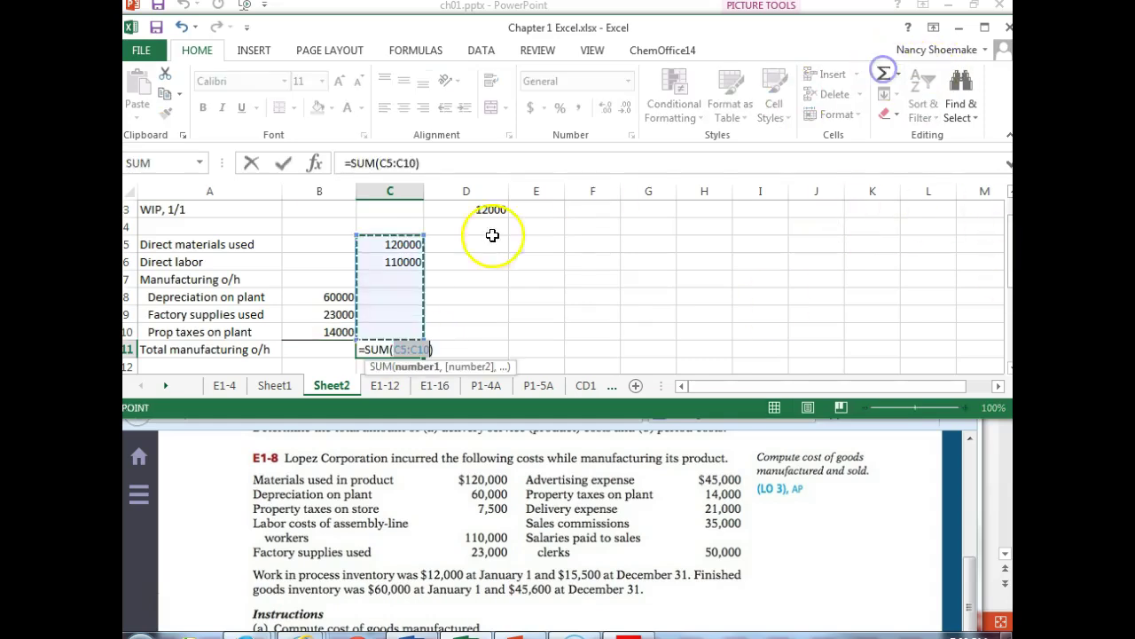
pyautogui.moveTo(338, 330); pyautogui.dragTo(343, 298)
pyautogui.press('Return')
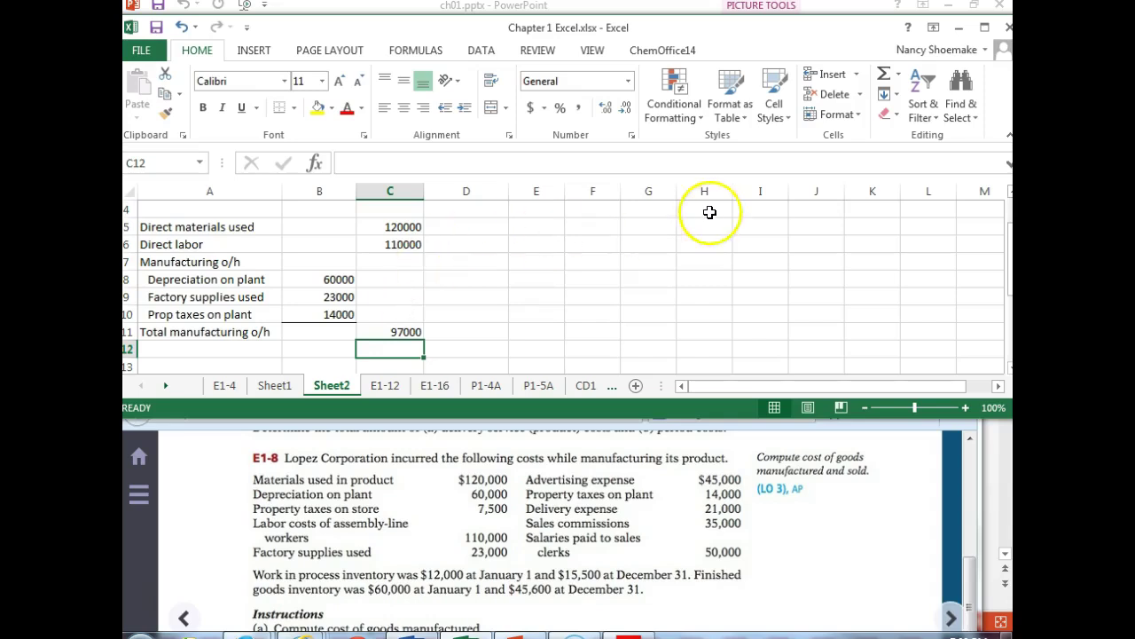
pyautogui.moveTo(1009, 241); pyautogui.dragTo(1008, 227)
# - Label A13 'Total manufacturing costs' and bring the 97000 overhead total into D13
pyautogui.scroll(-1, 494, 266)
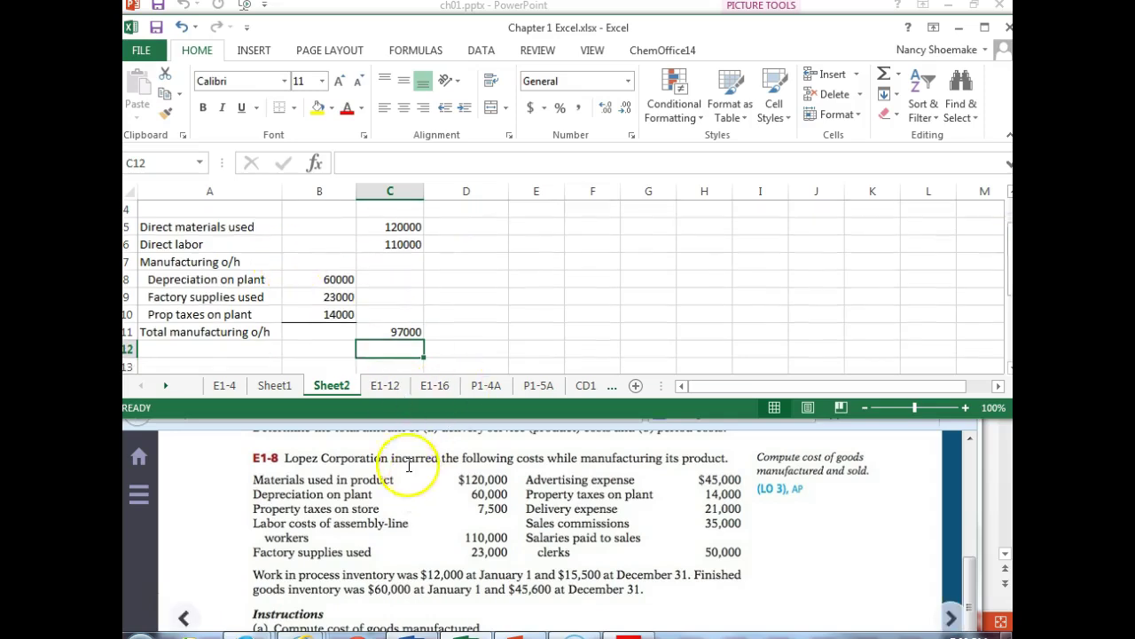
pyautogui.click(180, 350)
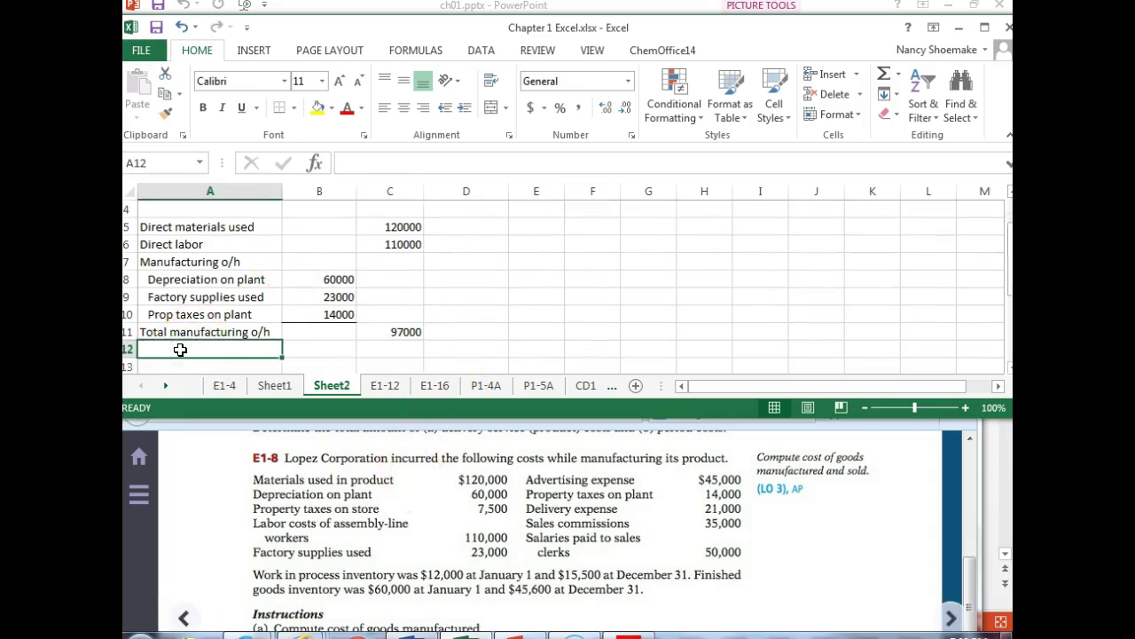
pyautogui.press('Down')
pyautogui.write('Tot')
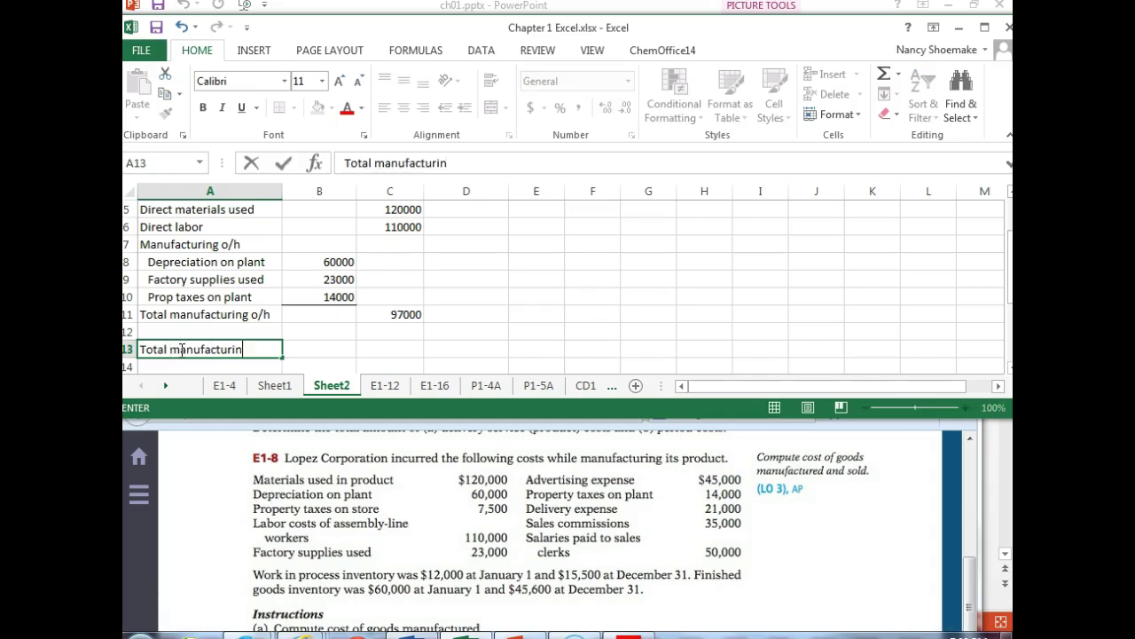
pyautogui.write('al manufacturing costs')
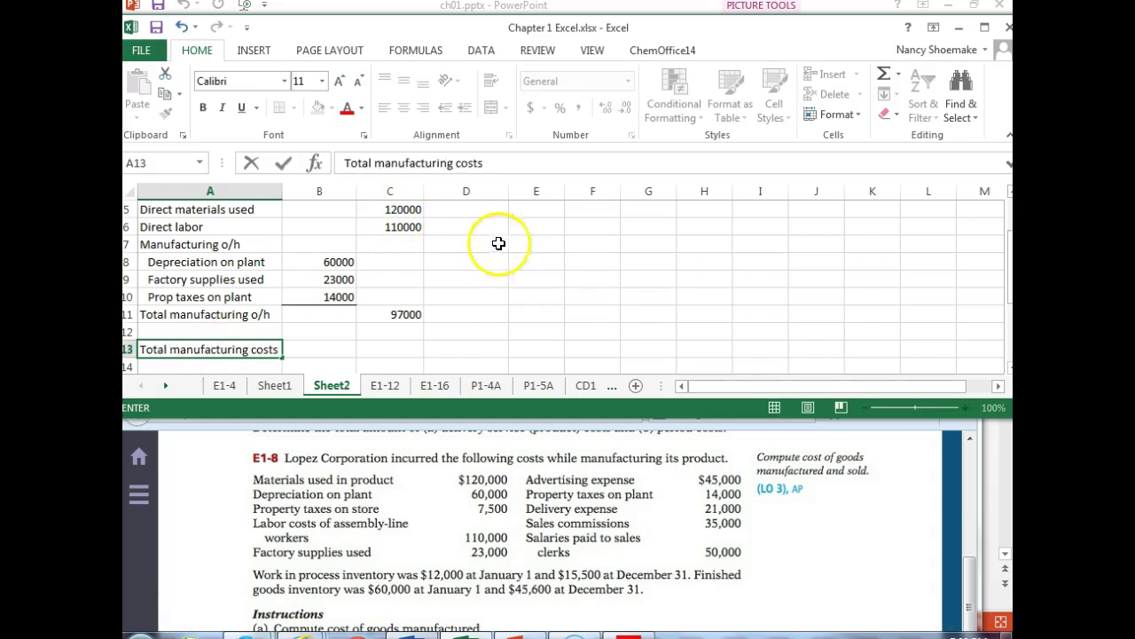
pyautogui.click(452, 349)
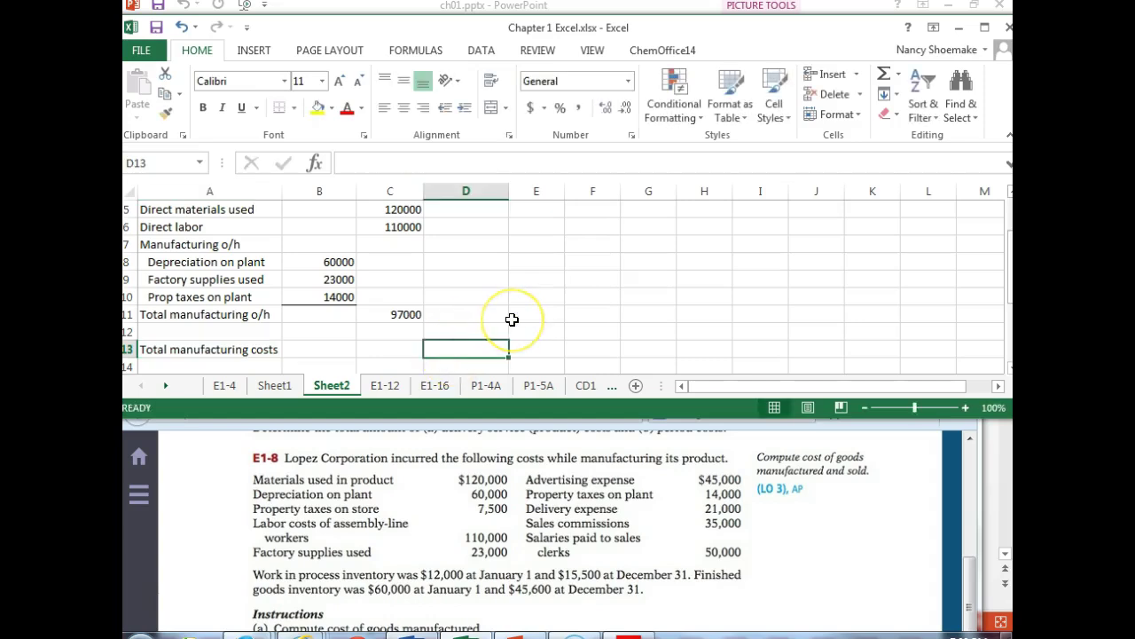
pyautogui.write('=')
pyautogui.click(371, 314)
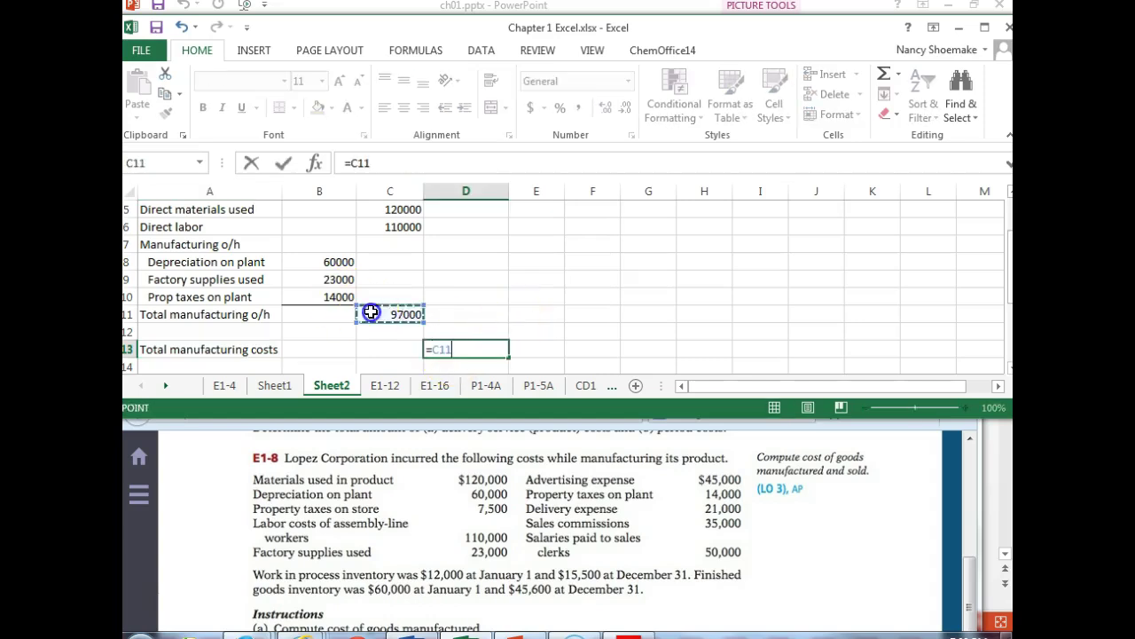
pyautogui.press('Return')
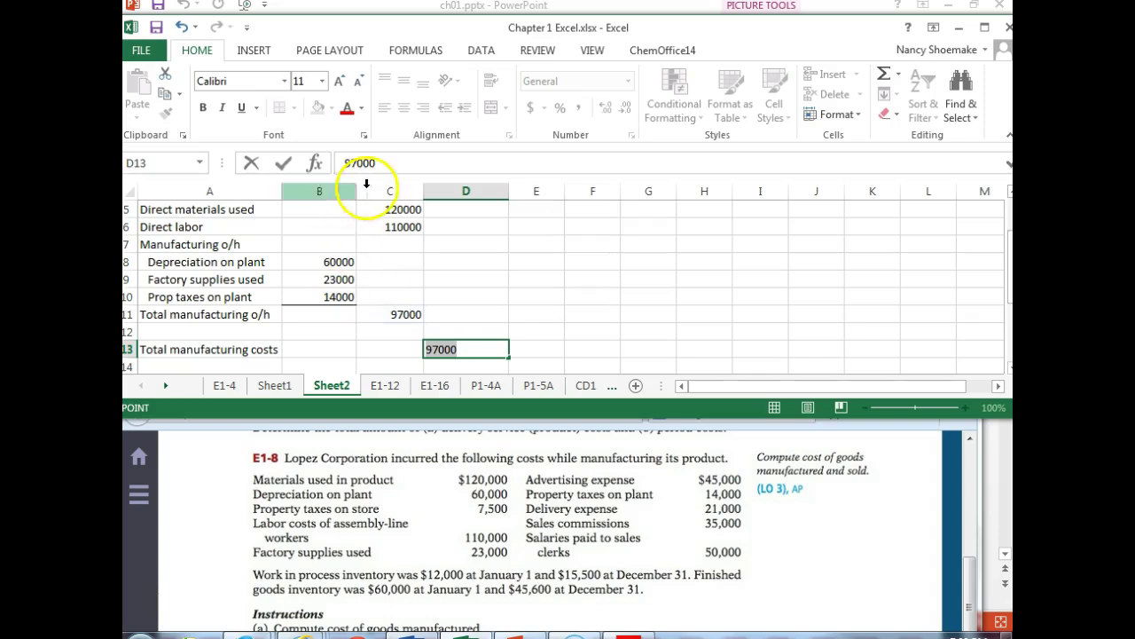
pyautogui.click(382, 231)
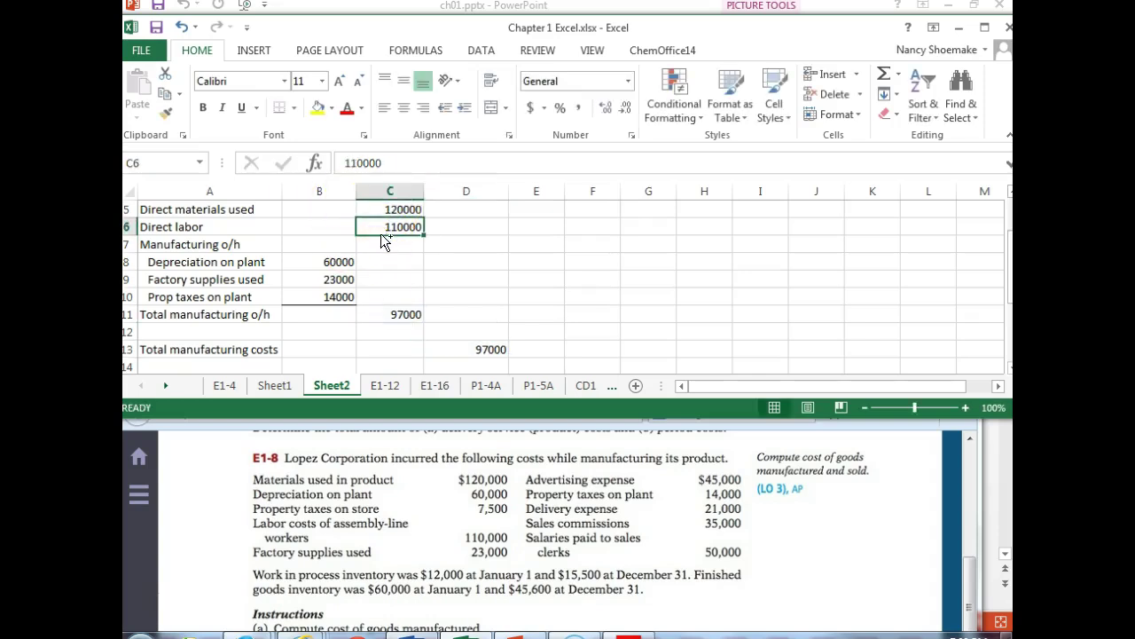
pyautogui.click(389, 210)
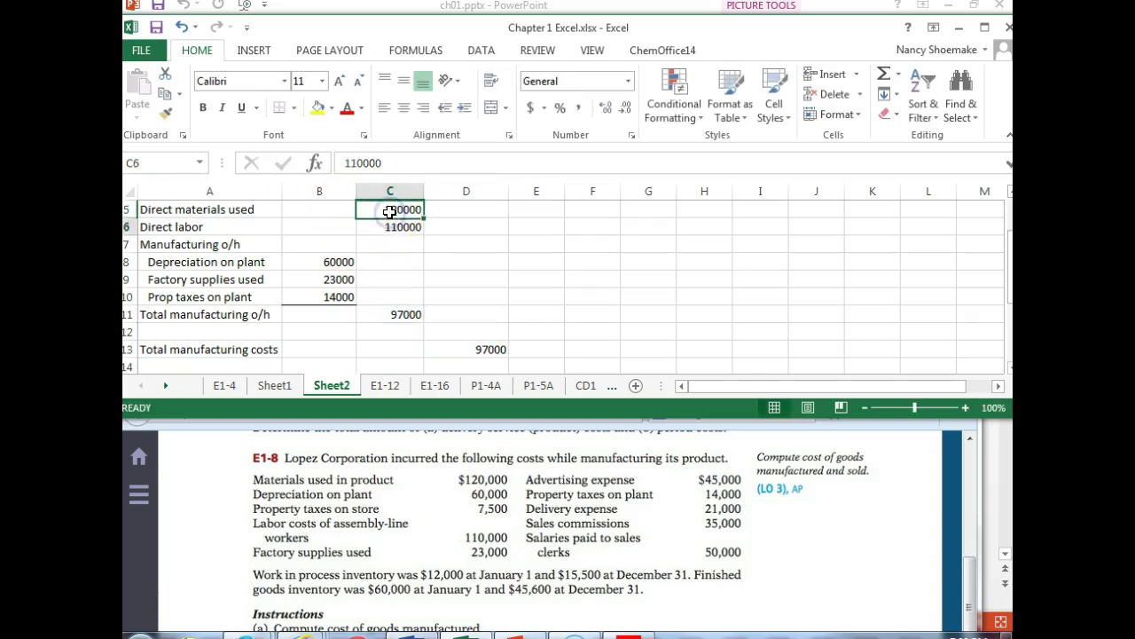
pyautogui.click(389, 211)
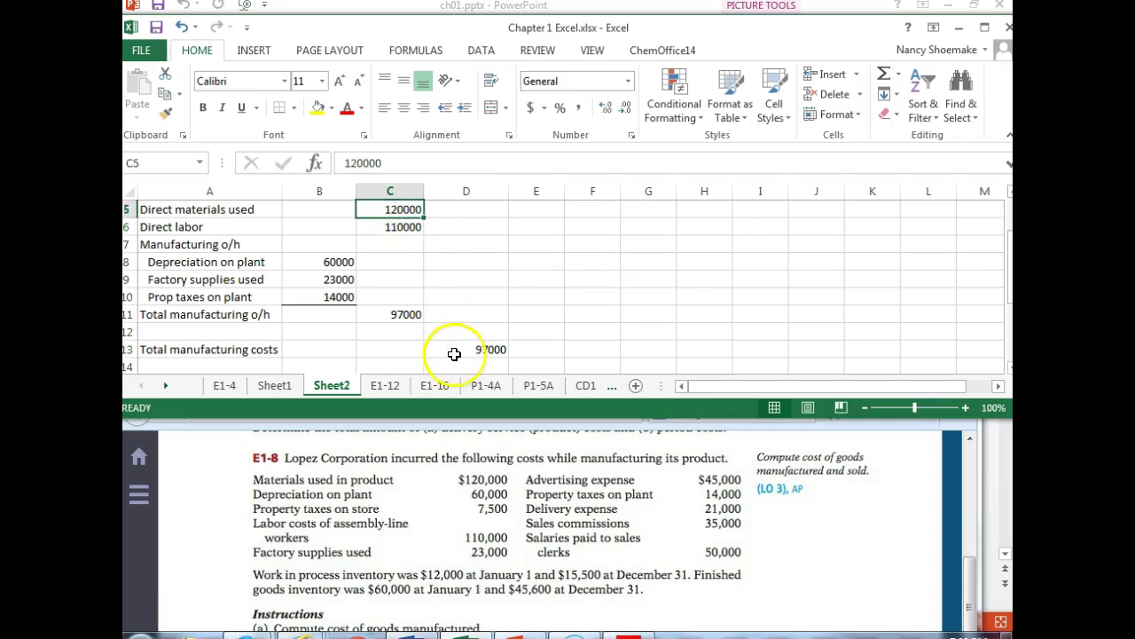
# - Enter =C11+C6+C5 in D13 for total manufacturing costs of 327000
pyautogui.click(475, 350)
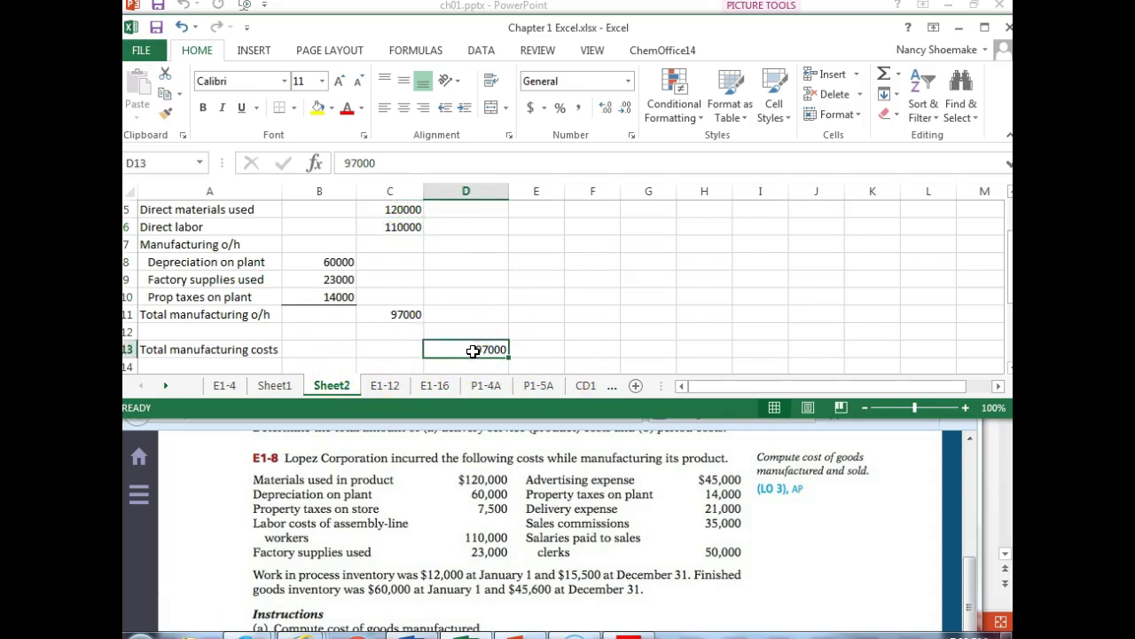
pyautogui.write('=')
pyautogui.click(382, 314)
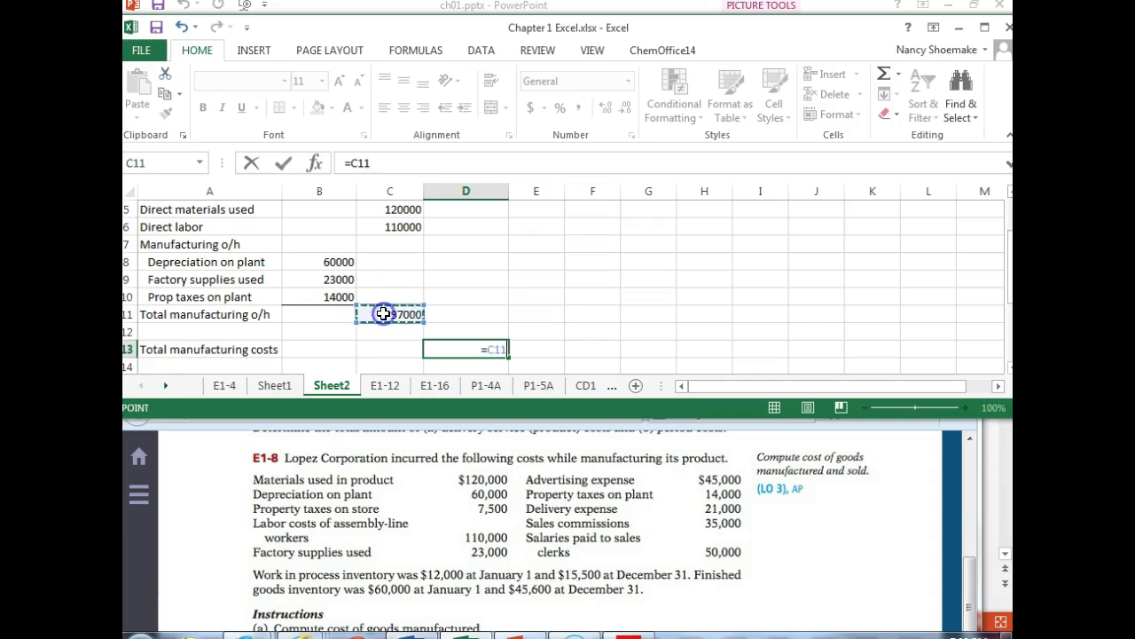
pyautogui.write('+')
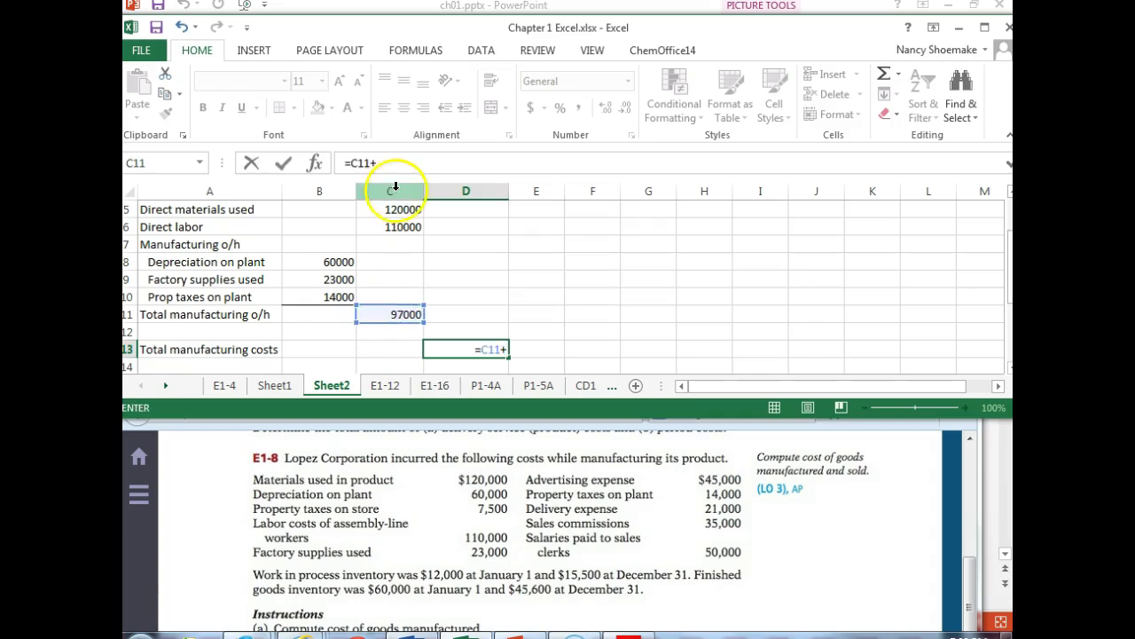
pyautogui.click(398, 227)
pyautogui.write('+')
pyautogui.click(377, 206)
pyautogui.press('Return')
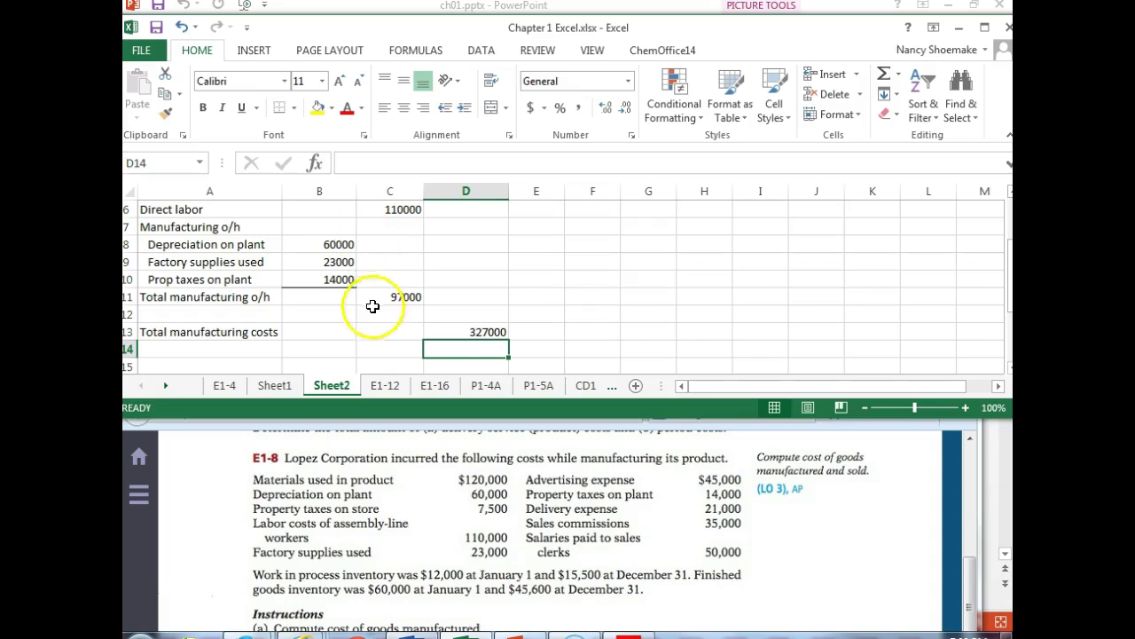
# - Check the Total manufacturing costs label, then label A15 'Total cost wip'
pyautogui.click(197, 363)
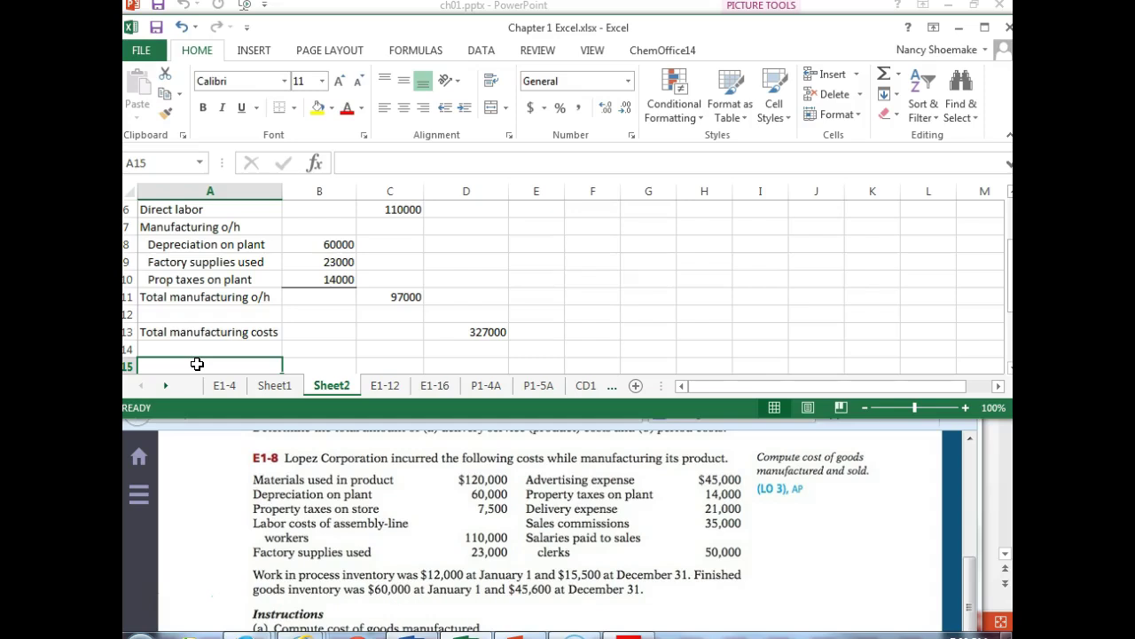
pyautogui.click(265, 332)
pyautogui.doubleClick(265, 331)
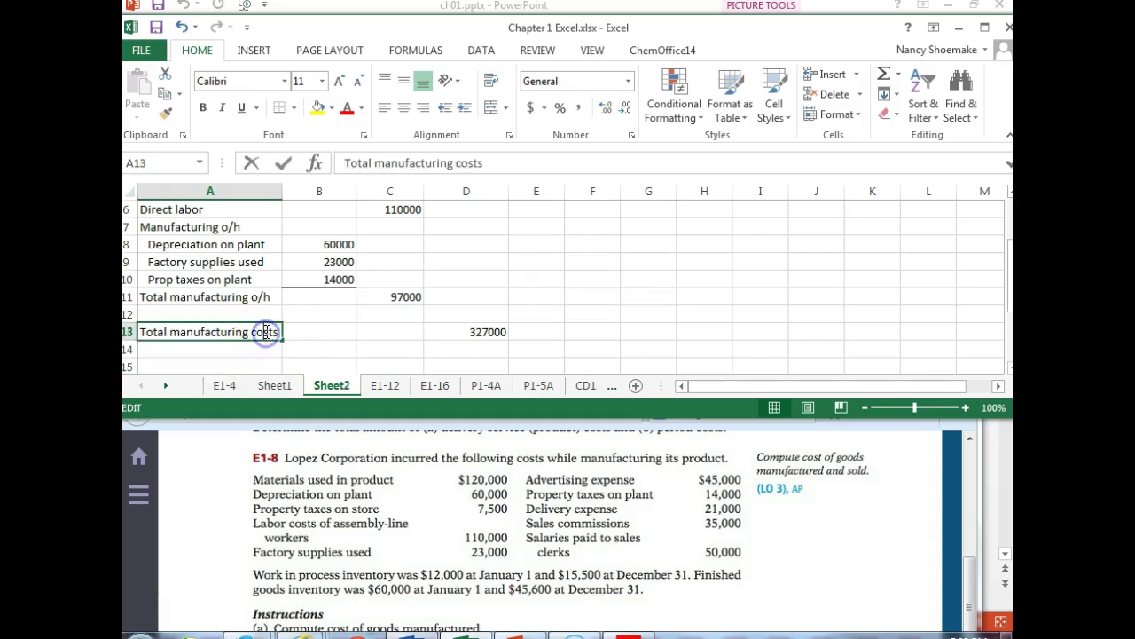
pyautogui.moveTo(280, 332); pyautogui.dragTo(254, 337)
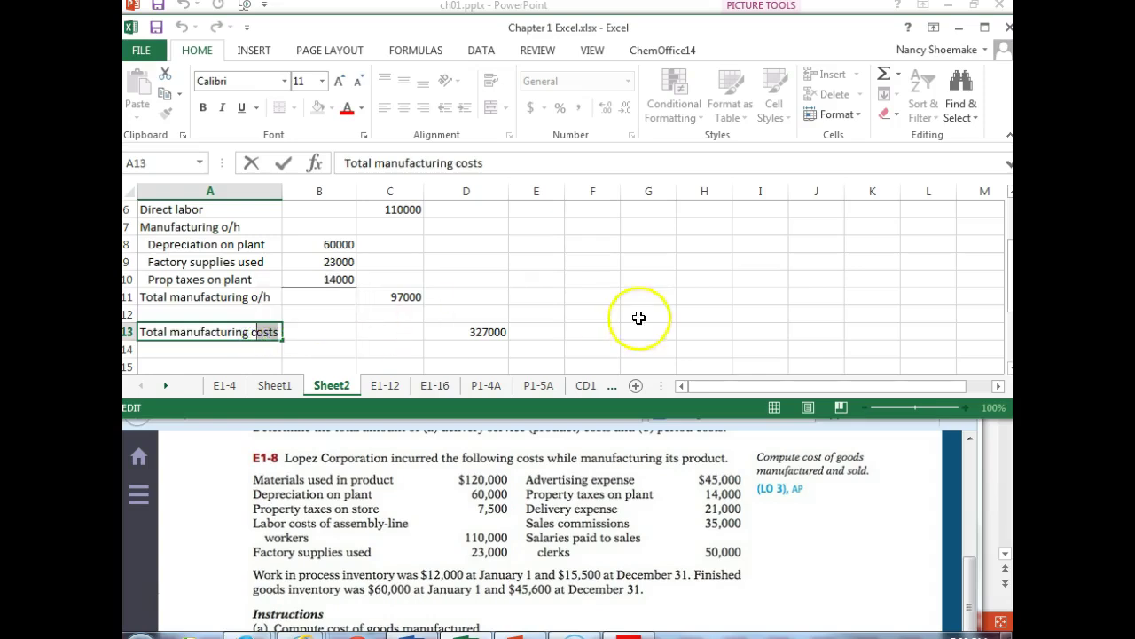
pyautogui.click(182, 364)
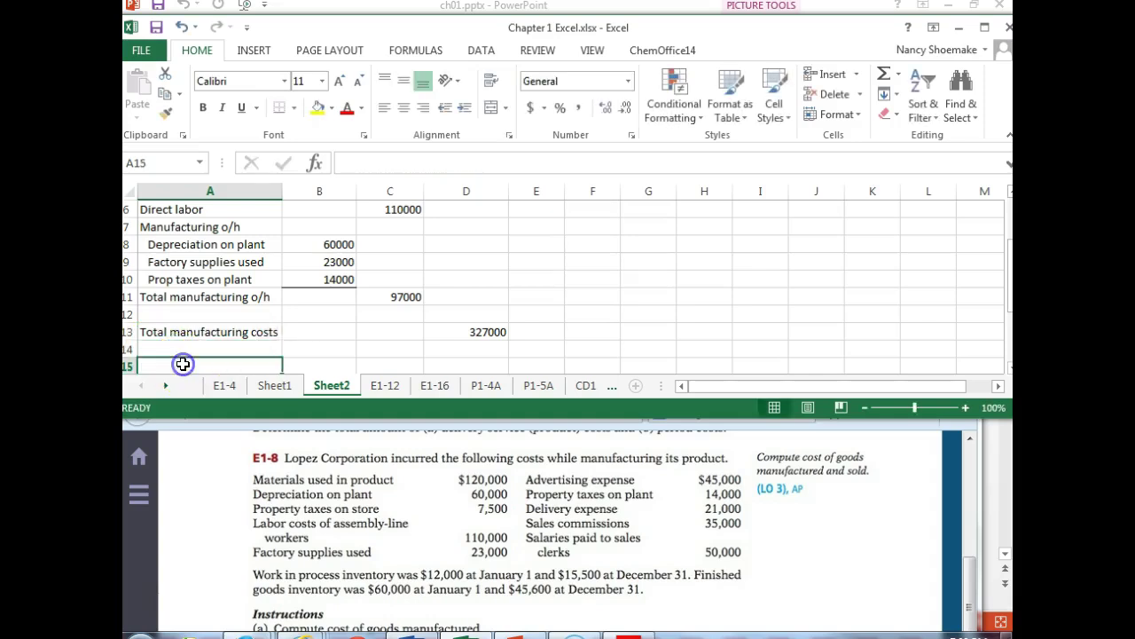
pyautogui.write('Total cost wip')
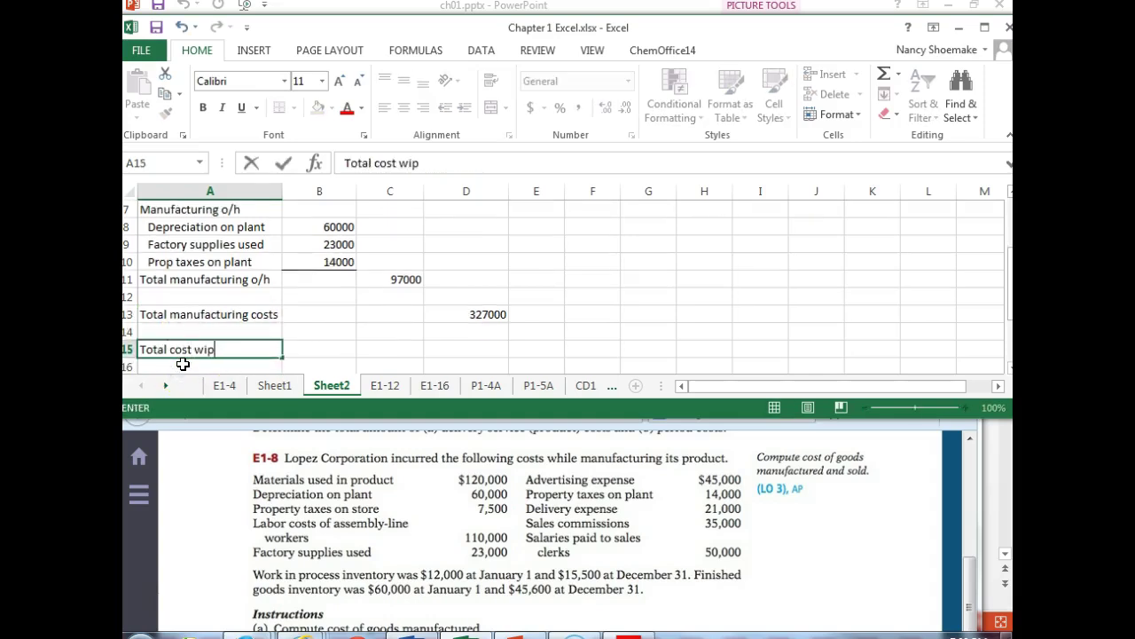
pyautogui.click(455, 350)
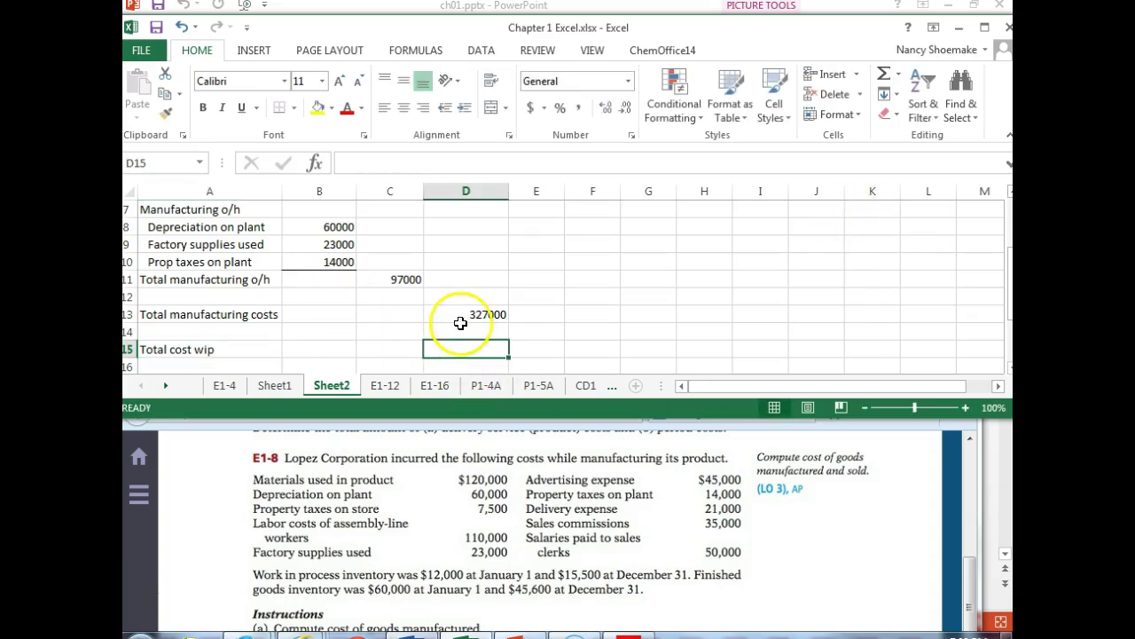
# - AutoSum D3:D13 in D15 to show total cost wip of 339000
pyautogui.click(458, 331)
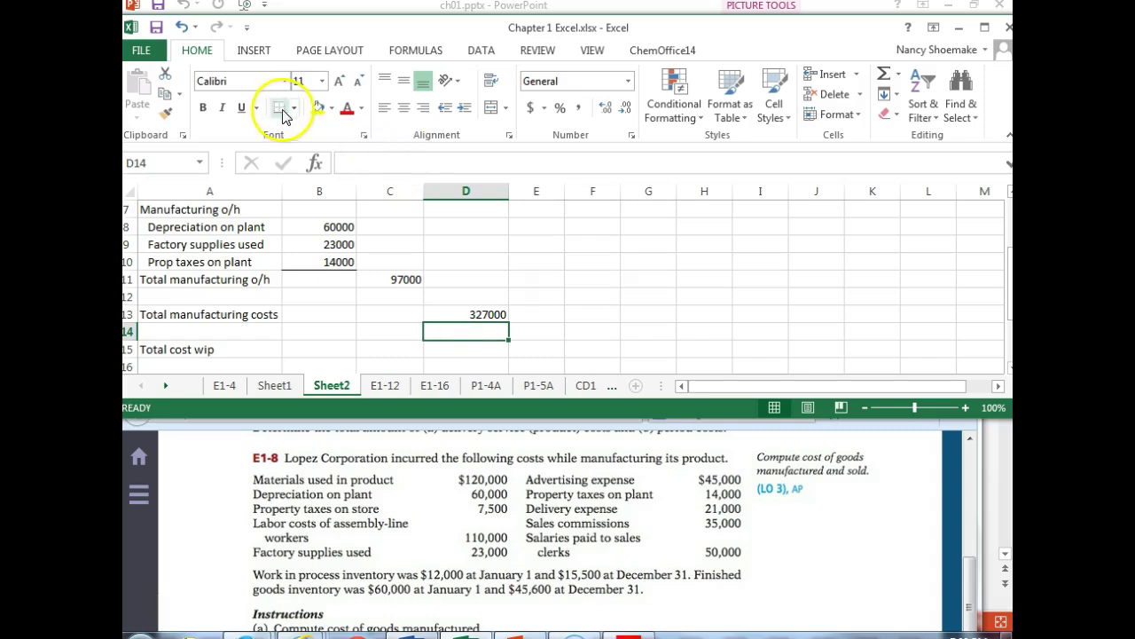
pyautogui.click(438, 354)
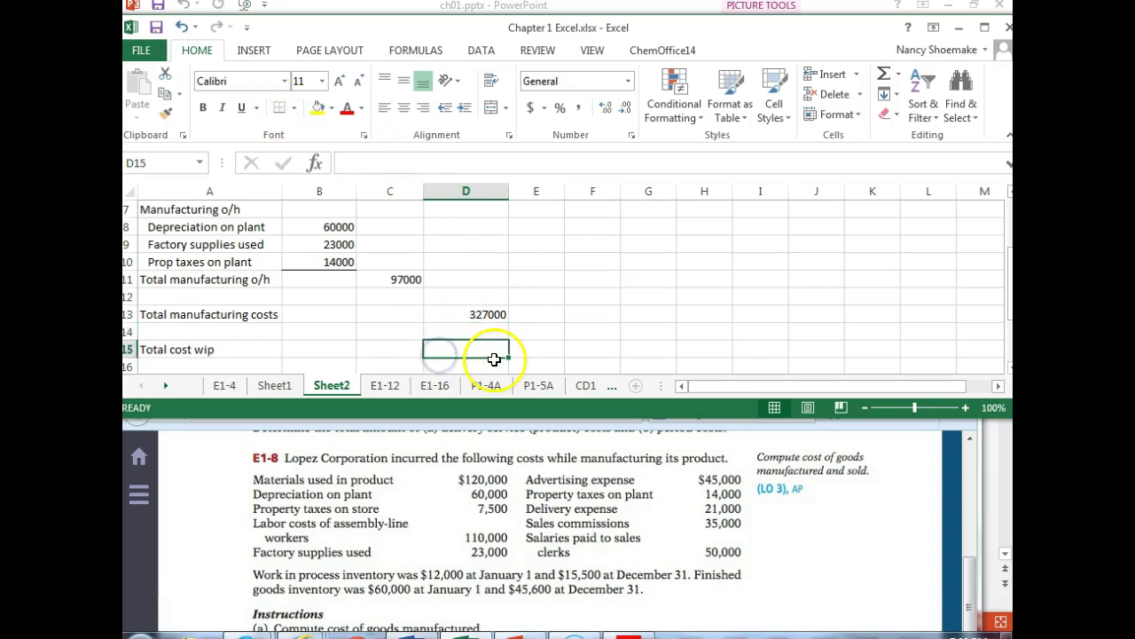
pyautogui.click(881, 78)
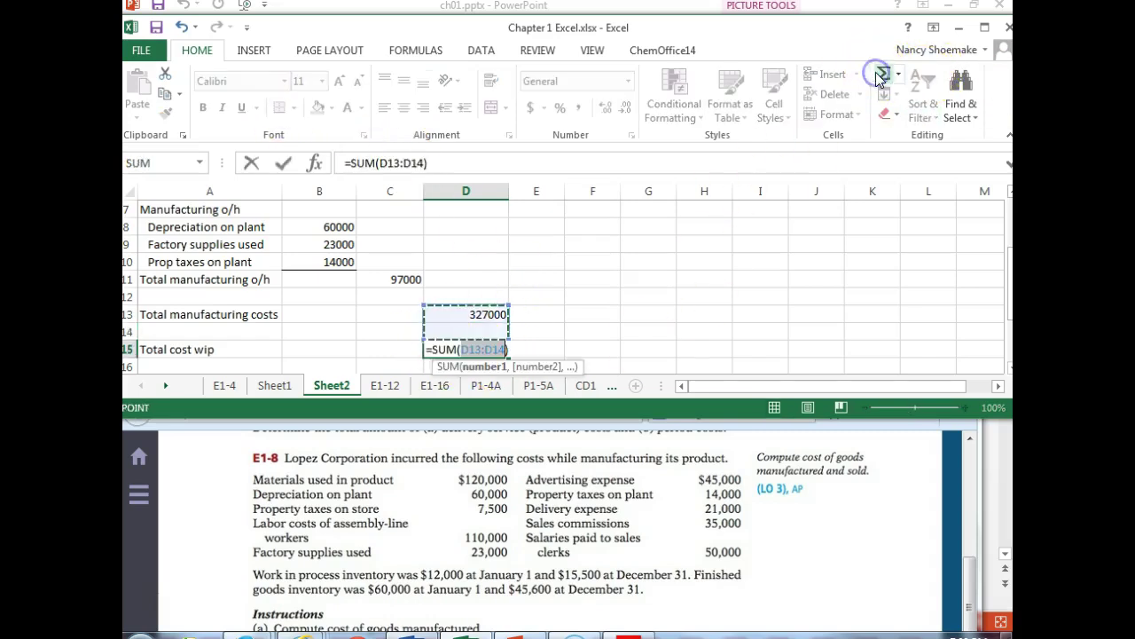
pyautogui.moveTo(477, 313); pyautogui.dragTo(468, 234)
pyautogui.press('Return')
pyautogui.click(459, 345)
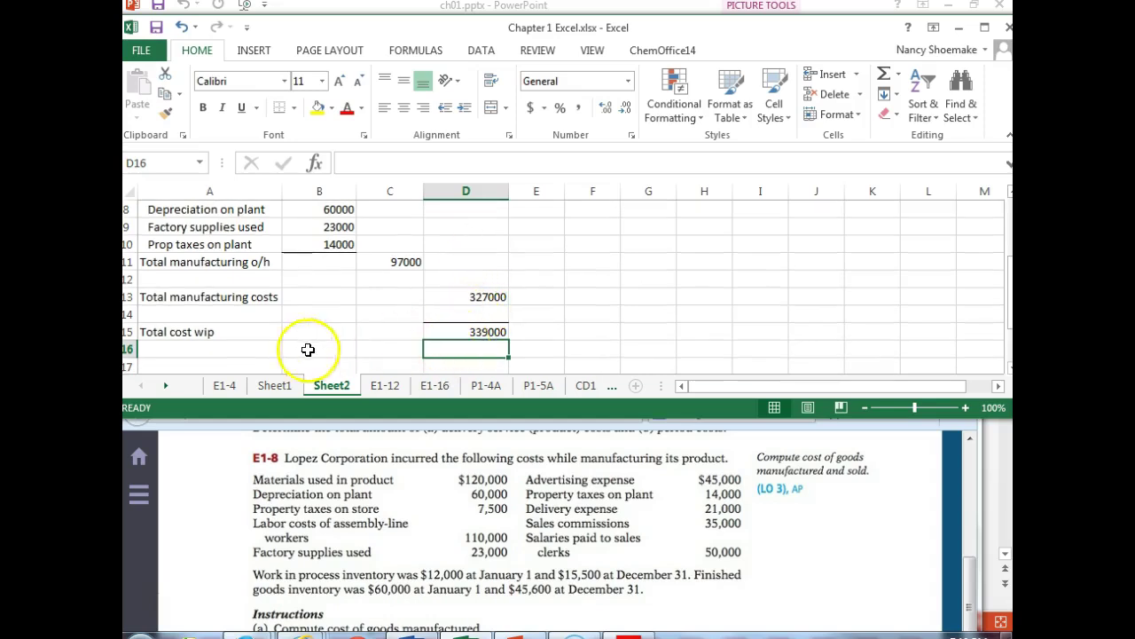
pyautogui.click(176, 364)
# - Enter 'Less: ending wip' with an amount of 15500 in D17
pyautogui.write('Less')
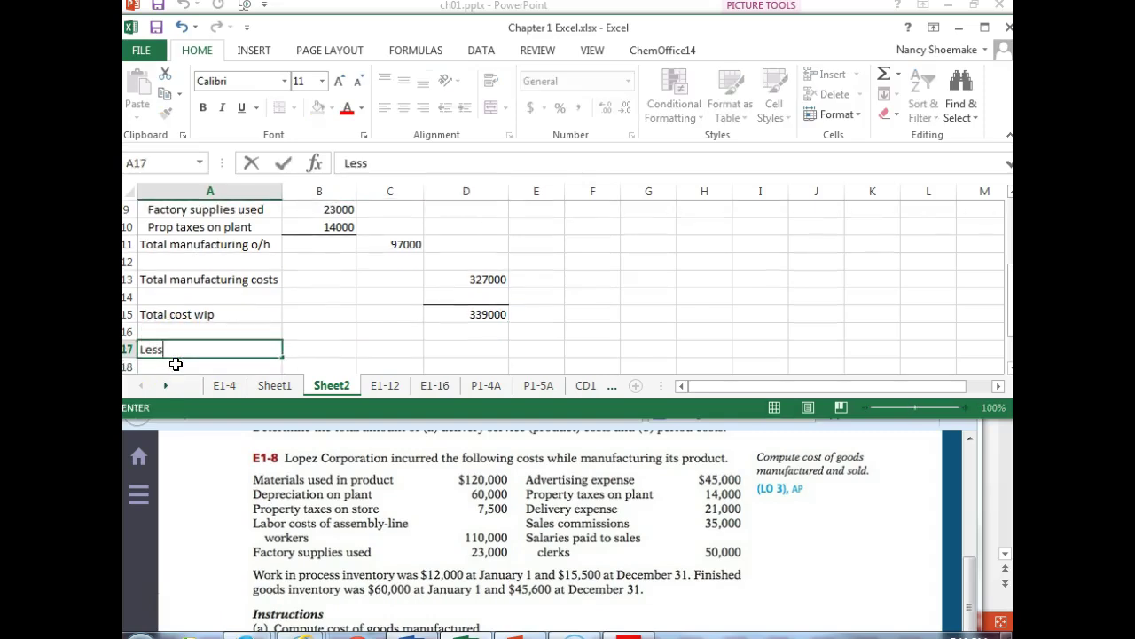
pyautogui.write(': ending wip')
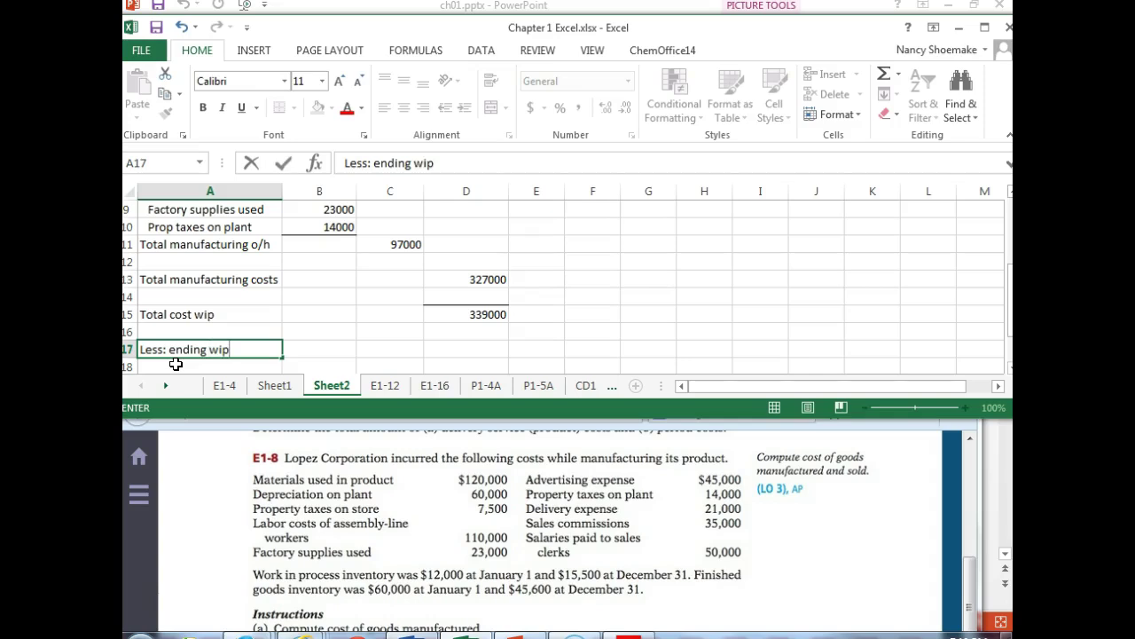
pyautogui.press('Tab')
pyautogui.press('Tab')
pyautogui.press('Tab')
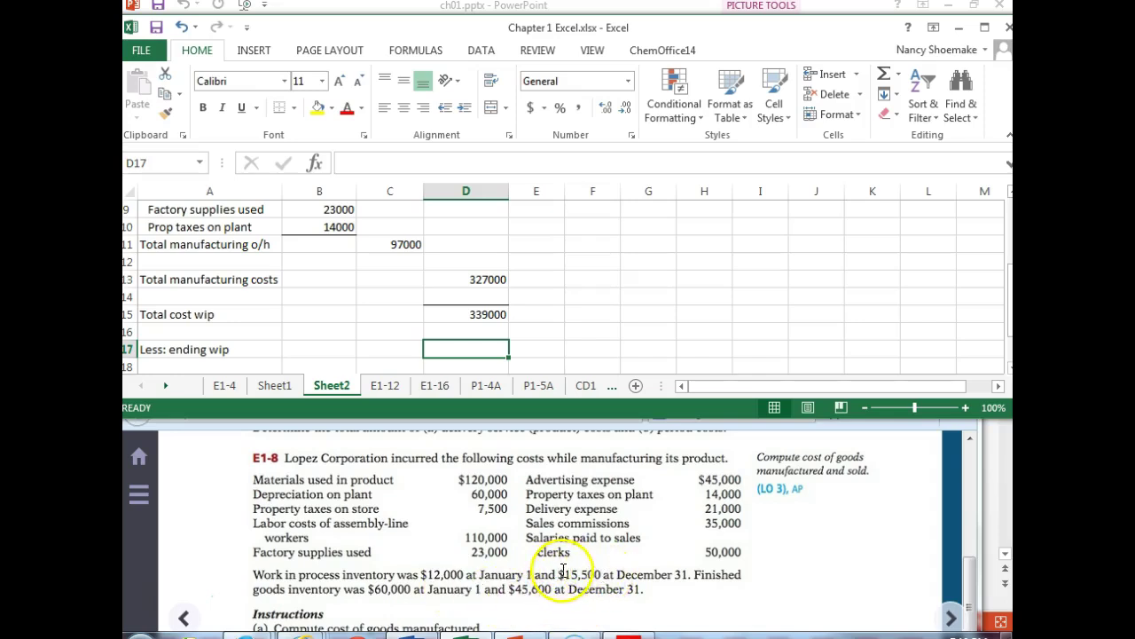
pyautogui.click(466, 350)
pyautogui.write('15')
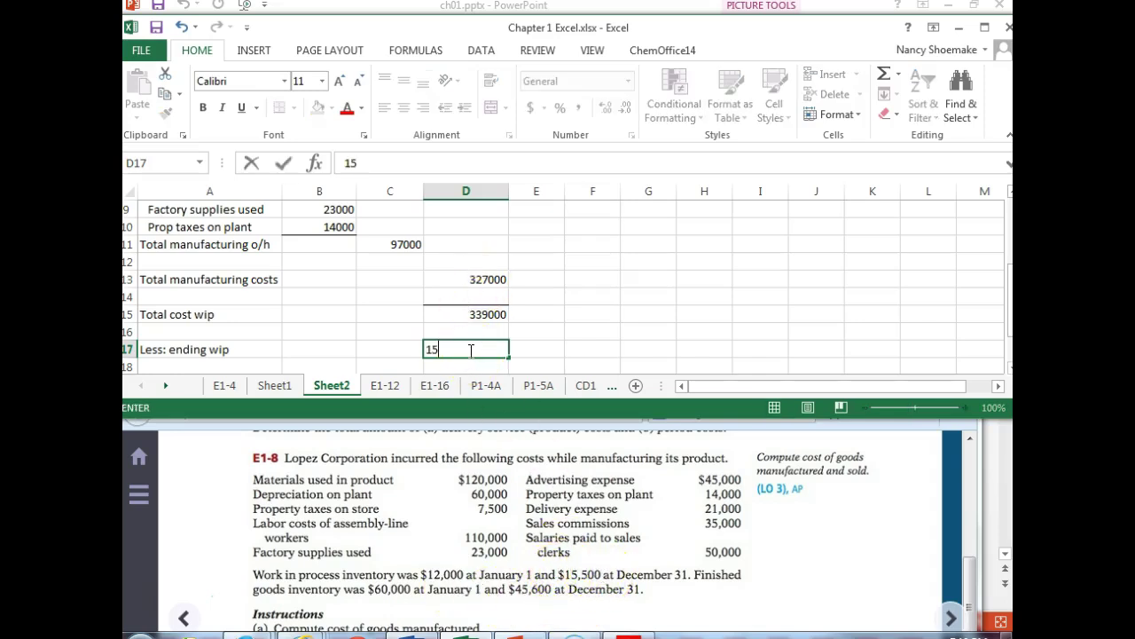
pyautogui.press('Return')
# - Add 'Cost of goods manufactured' with =D15-D17, giving 323500
pyautogui.press('Left')
pyautogui.press('Left')
pyautogui.press('Left')
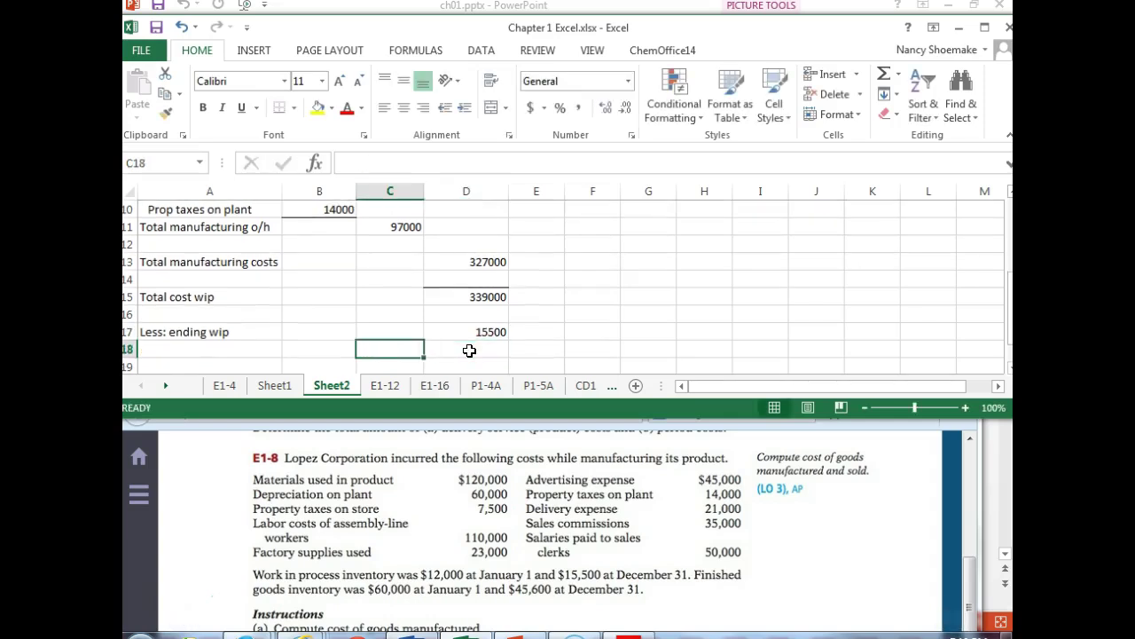
pyautogui.press('Down')
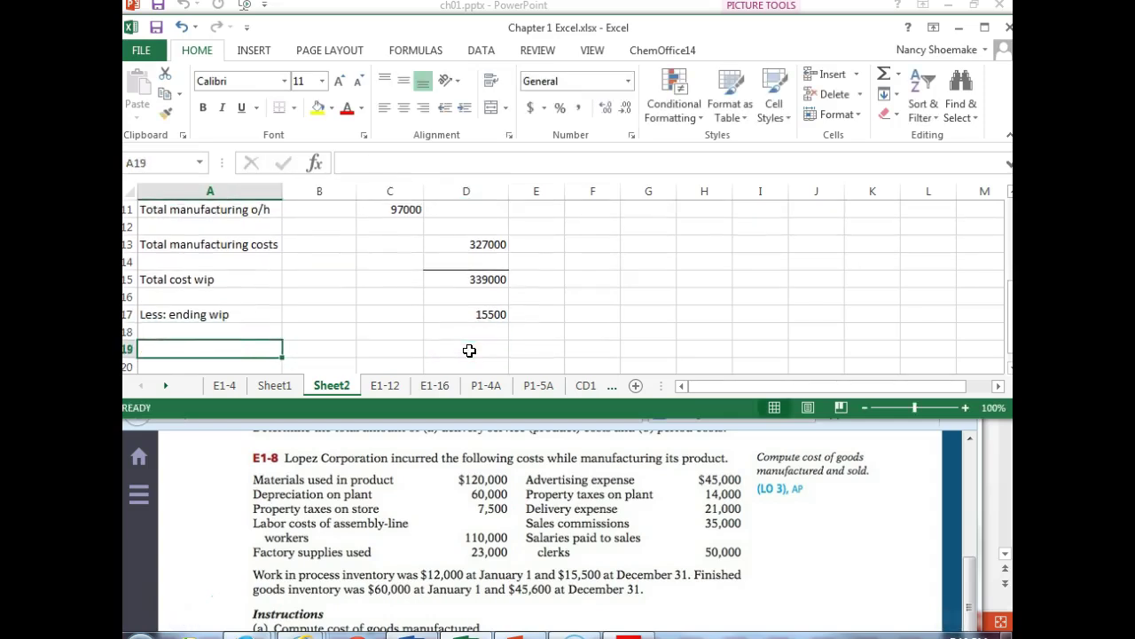
pyautogui.write('Cost of goods manufactured')
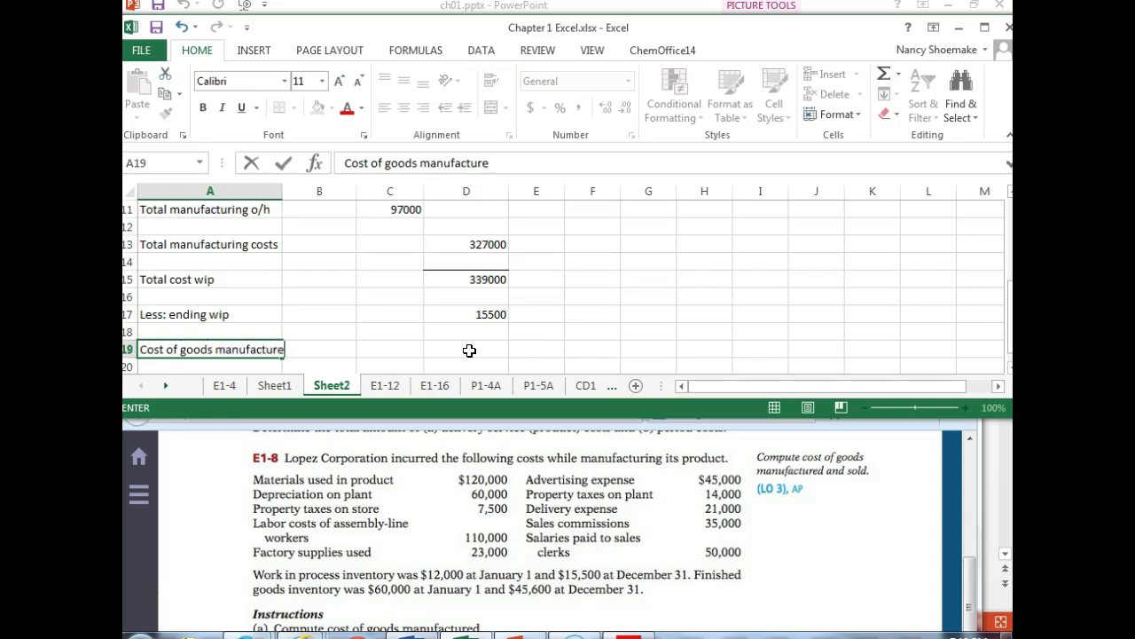
pyautogui.press('Tab')
pyautogui.press('Tab')
pyautogui.press('Tab')
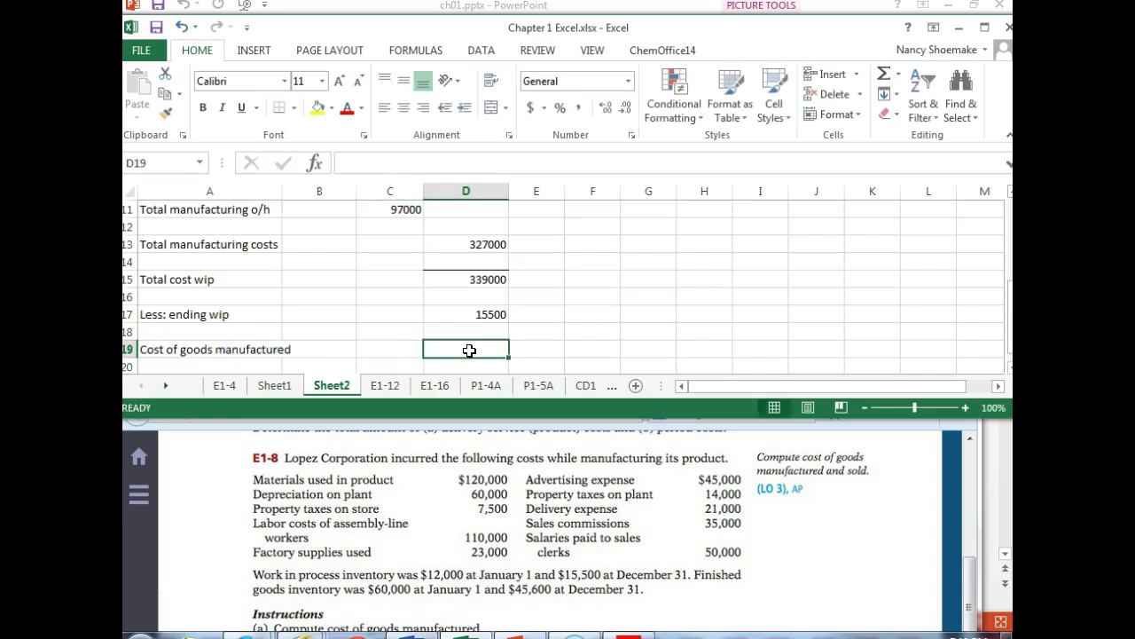
pyautogui.write('=')
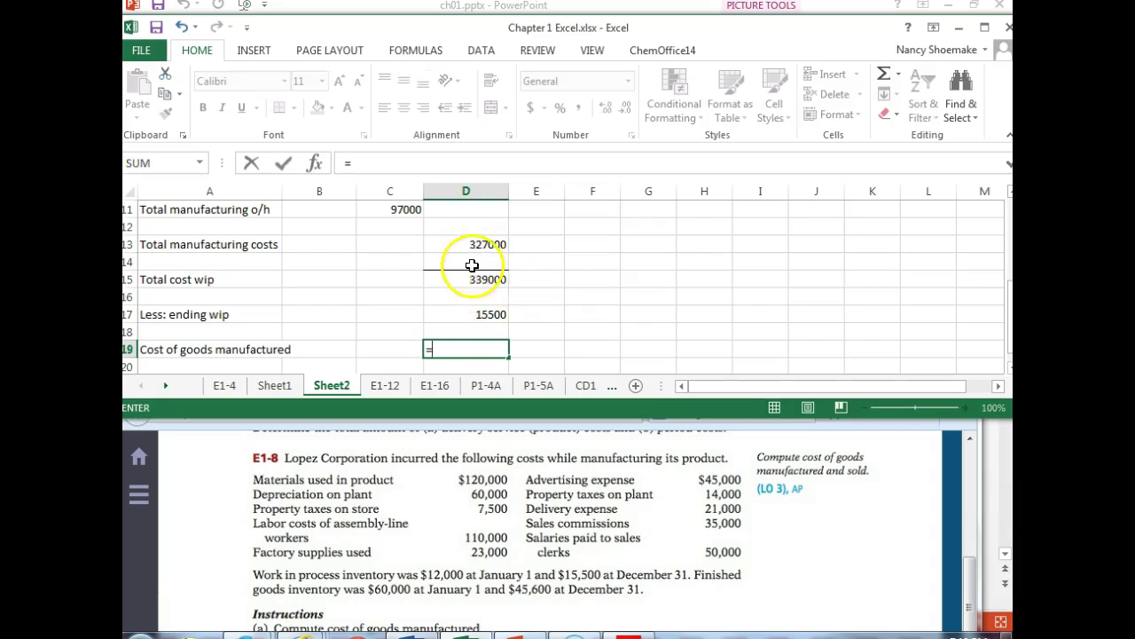
pyautogui.click(468, 279)
pyautogui.write('-')
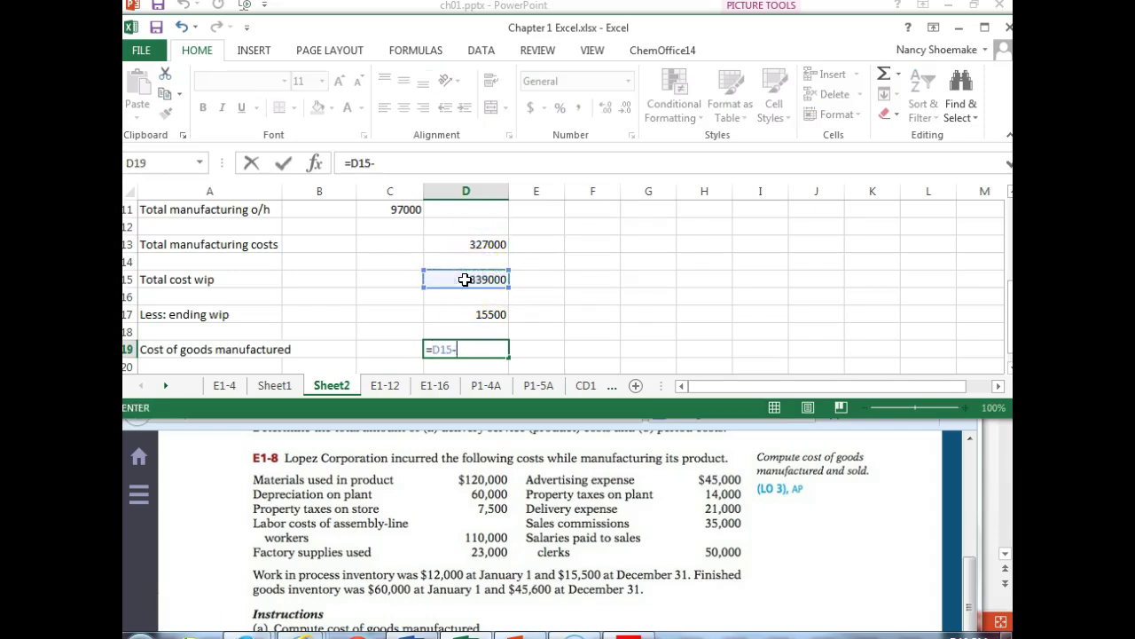
pyautogui.click(468, 312)
pyautogui.press('Return')
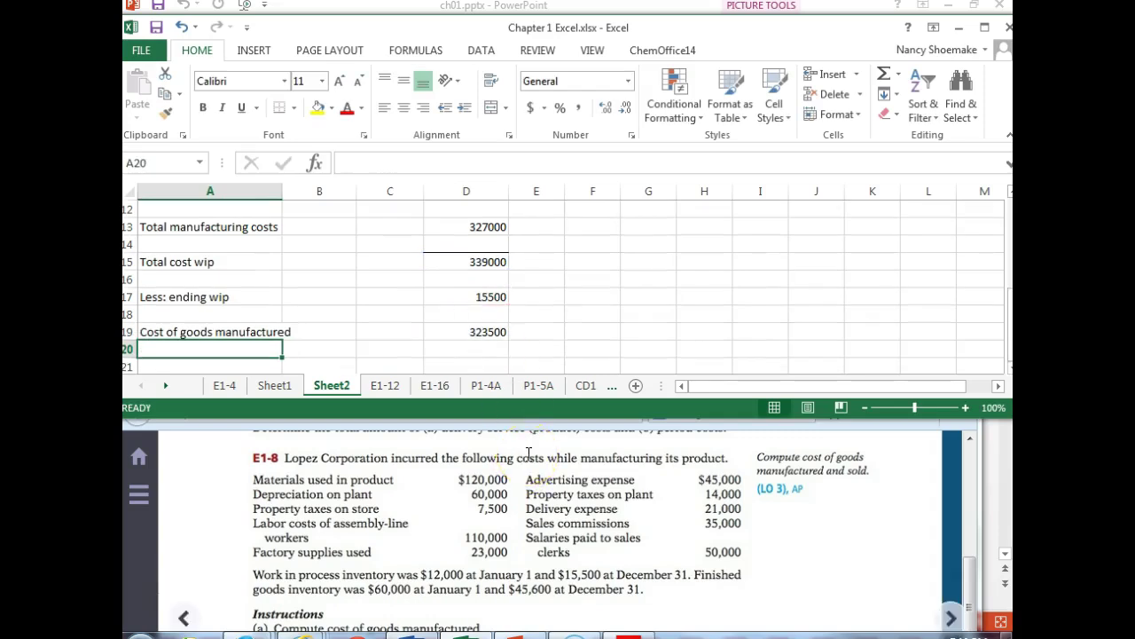
# - Bottom-border the ending wip amount, then start the PowerPoint slide show from the current slide
pyautogui.click(457, 314)
pyautogui.click(280, 110)
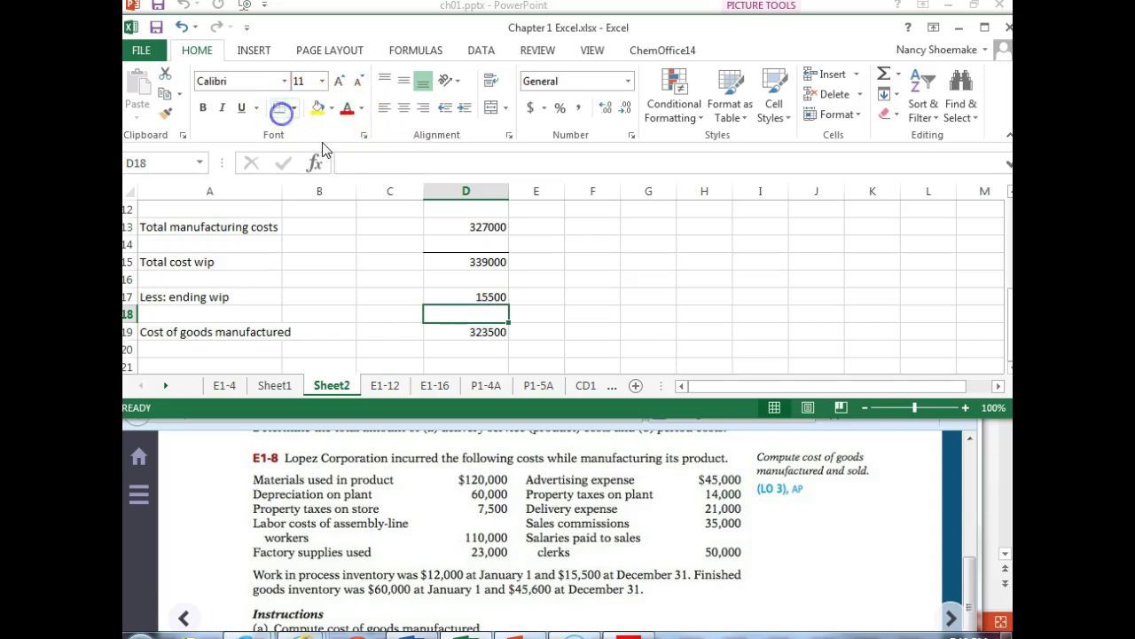
pyautogui.click(652, 259)
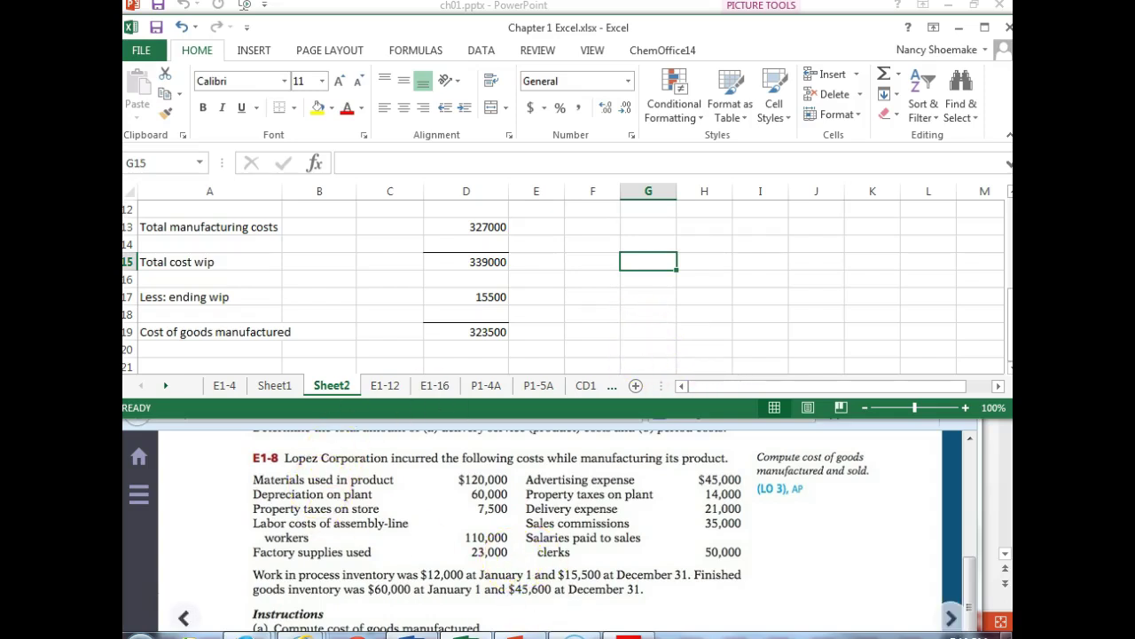
pyautogui.click(536, 633)
pyautogui.click(197, 75)
# - Reveal the full Keystone schedule on slide 38, ending at $385,500
pyautogui.click(513, 249)
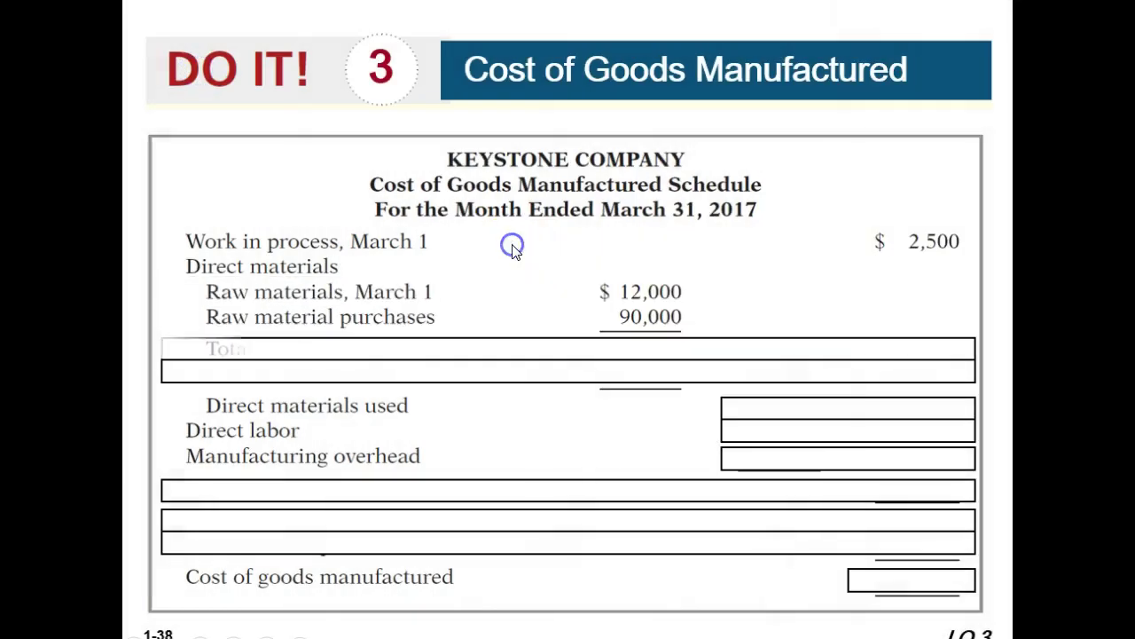
pyautogui.click(512, 246)
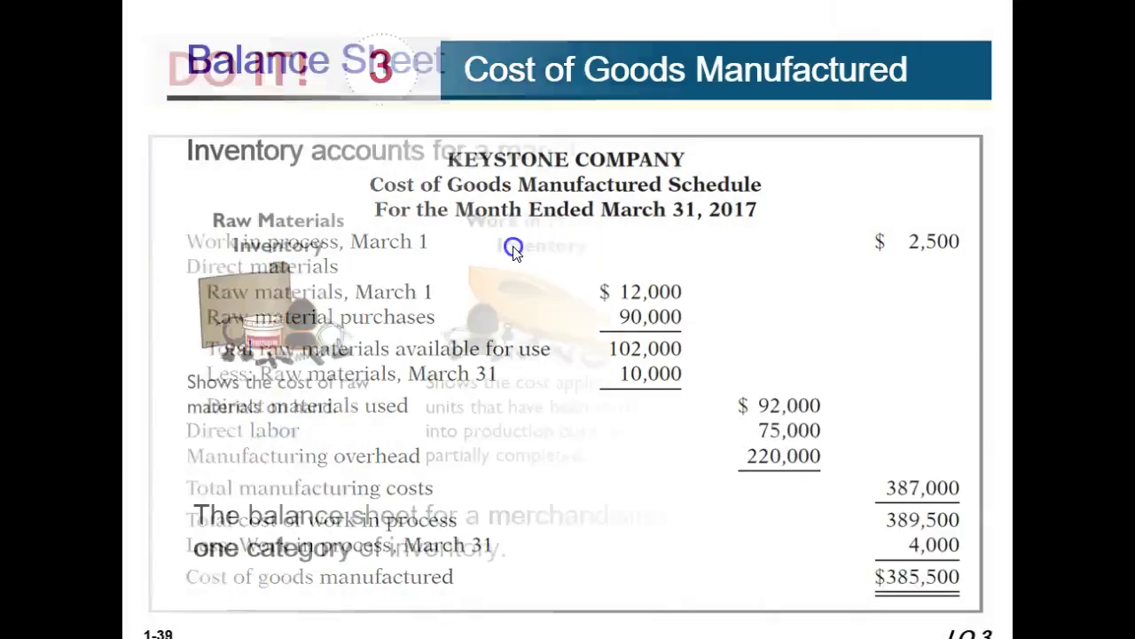
pyautogui.click(494, 246)
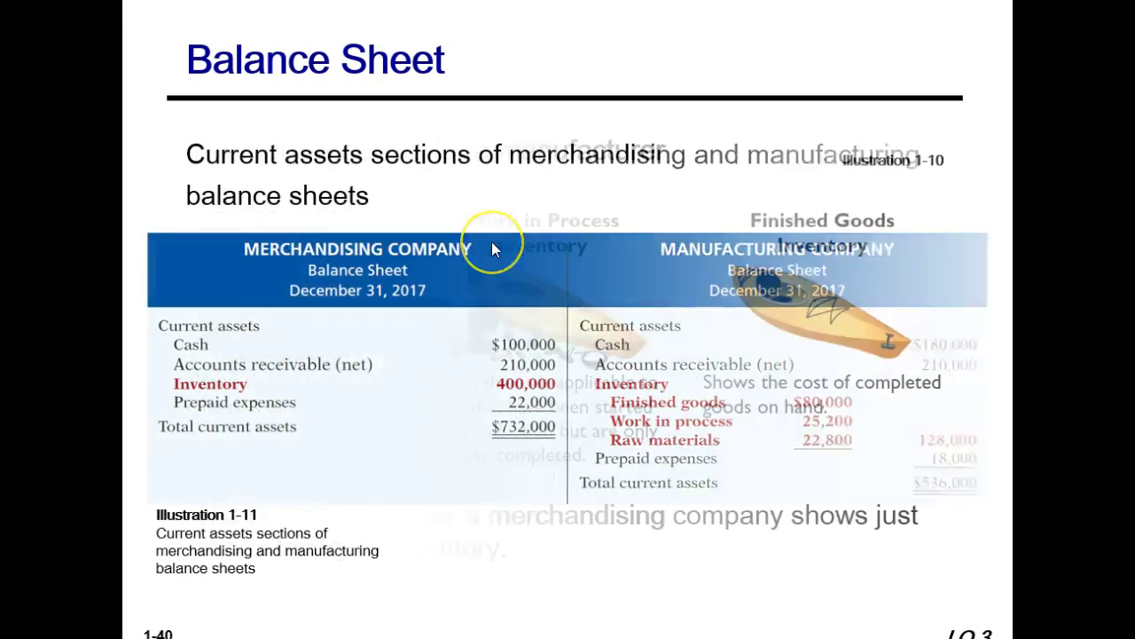
pyautogui.click(494, 248)
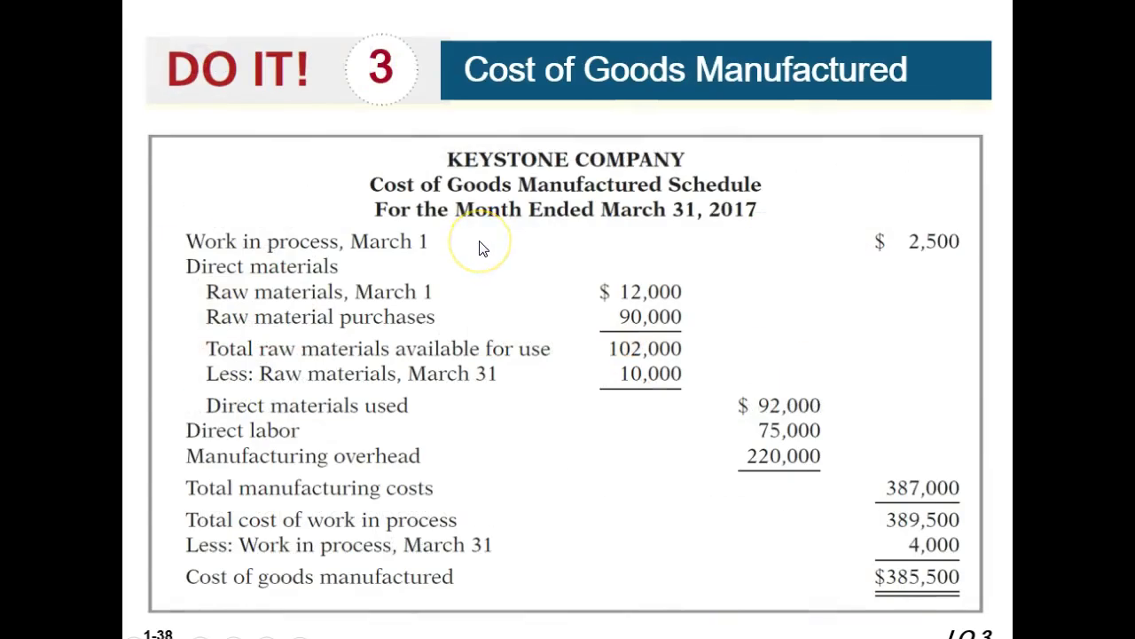